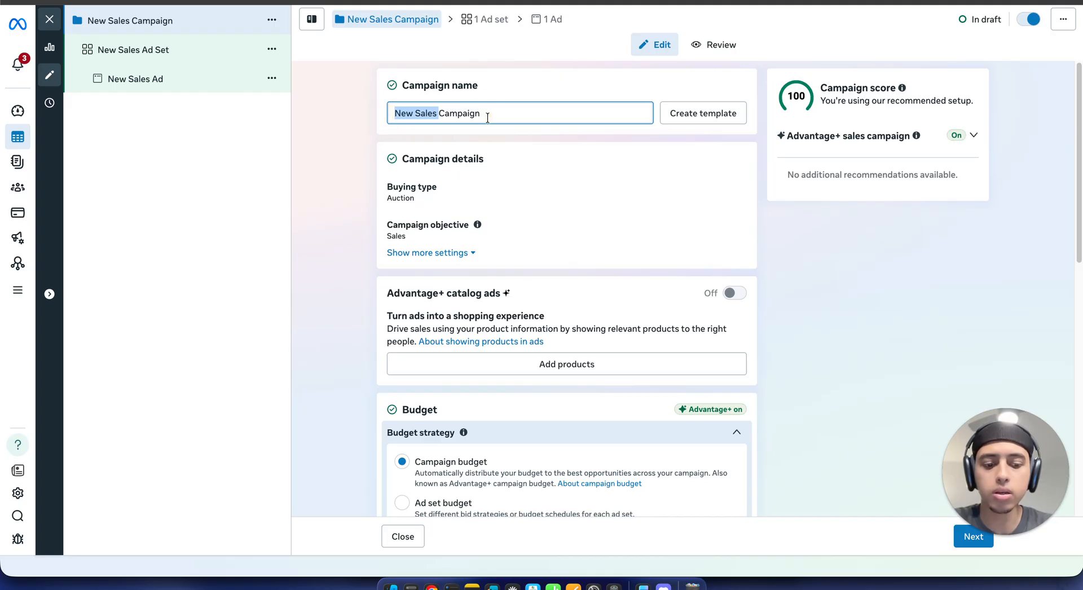
Step: Rename the campaign as Retargeting Campaign and switch its budget strategy to Ad set budget
text(Retargeting)
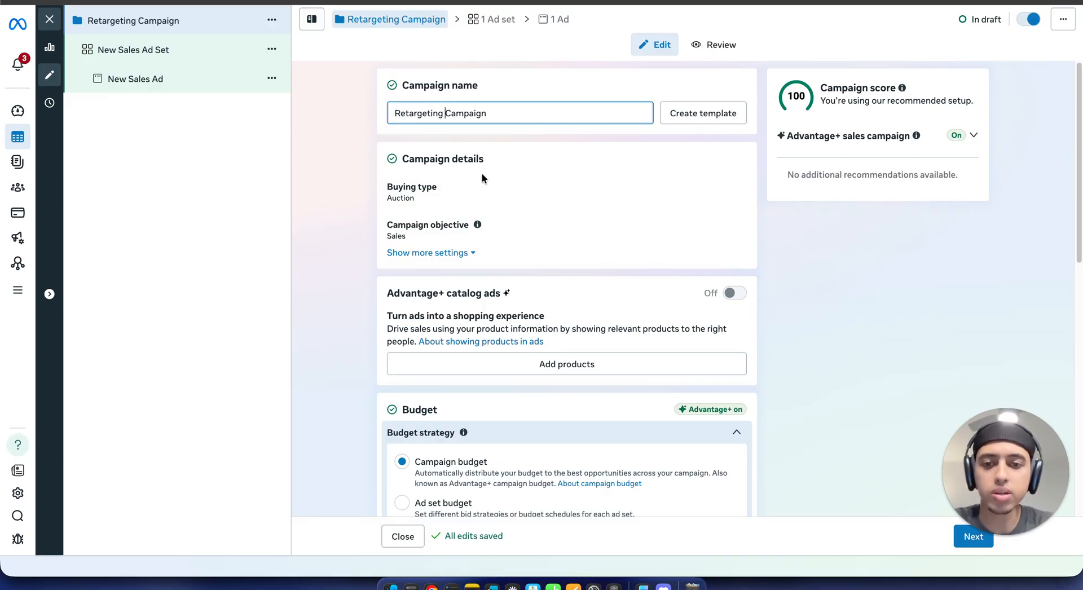
scroll(597, 172, down, 3)
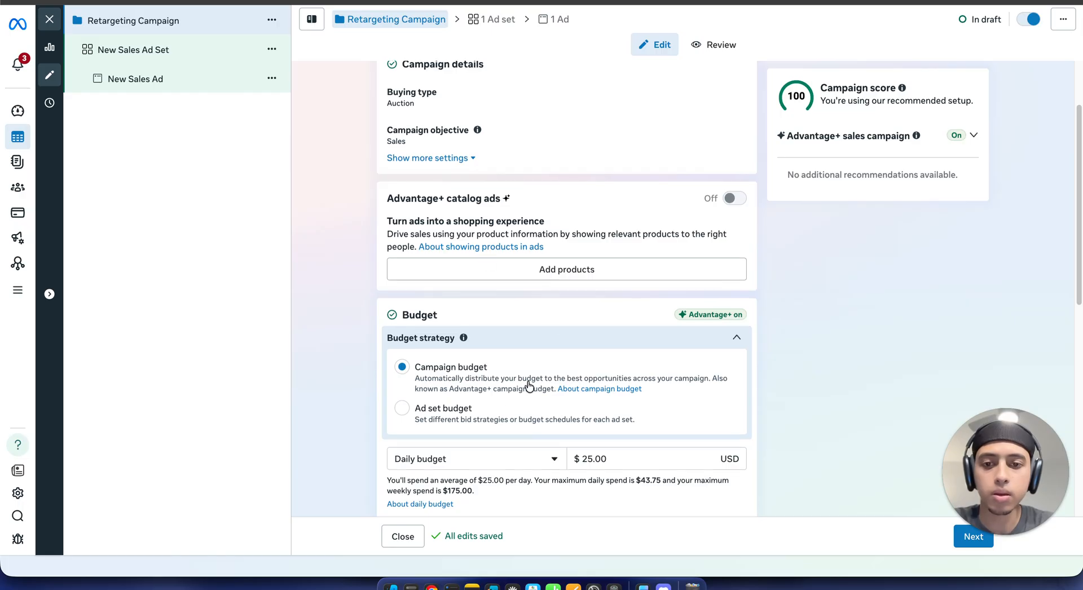
click(427, 415)
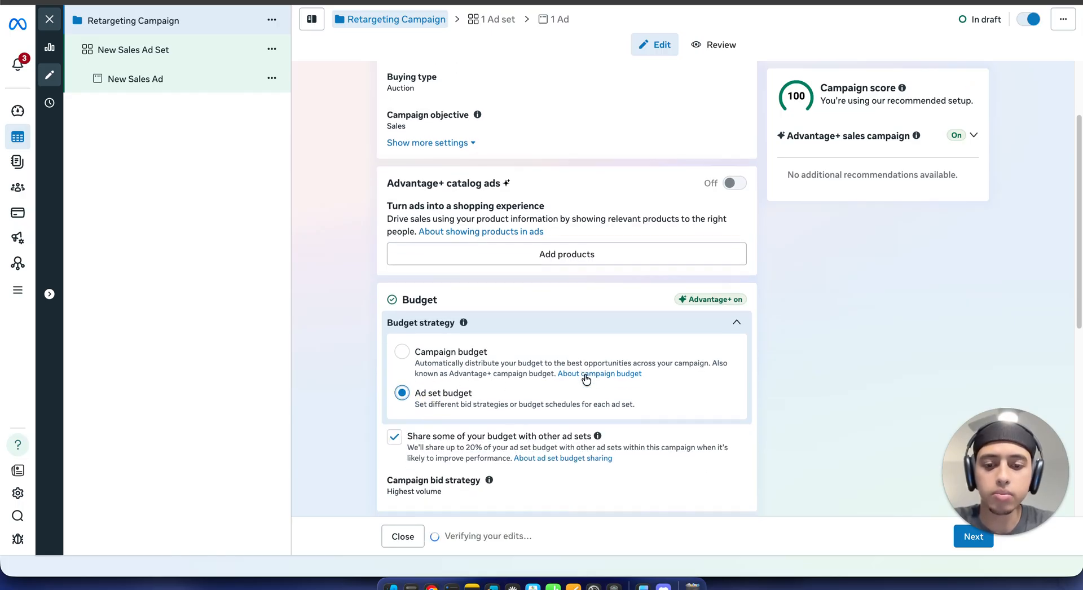
scroll(615, 367, down, 2)
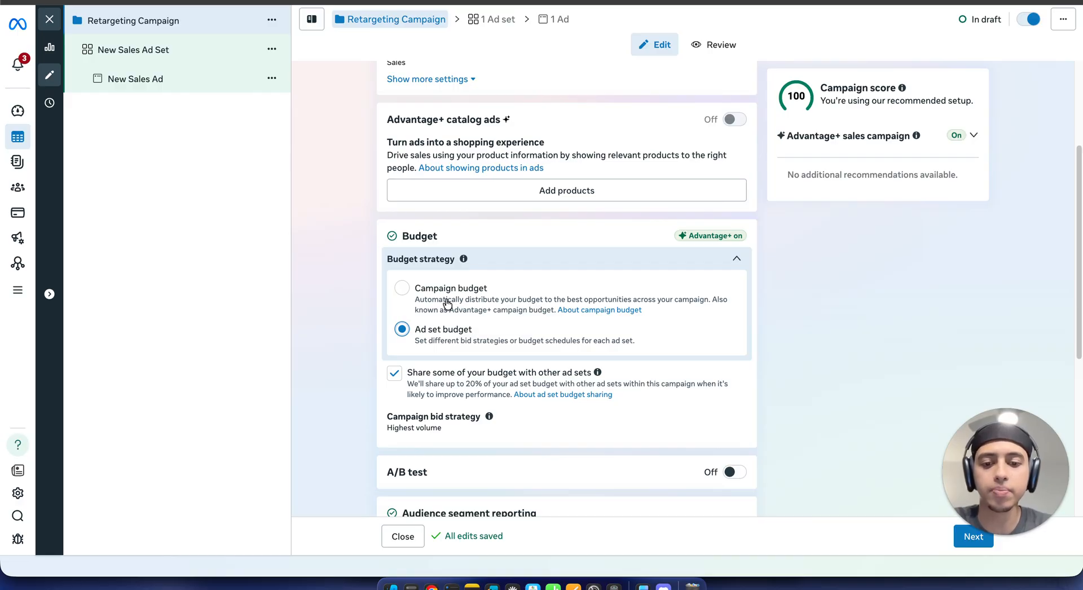
scroll(451, 337, down, 1)
scroll(423, 319, down, 5)
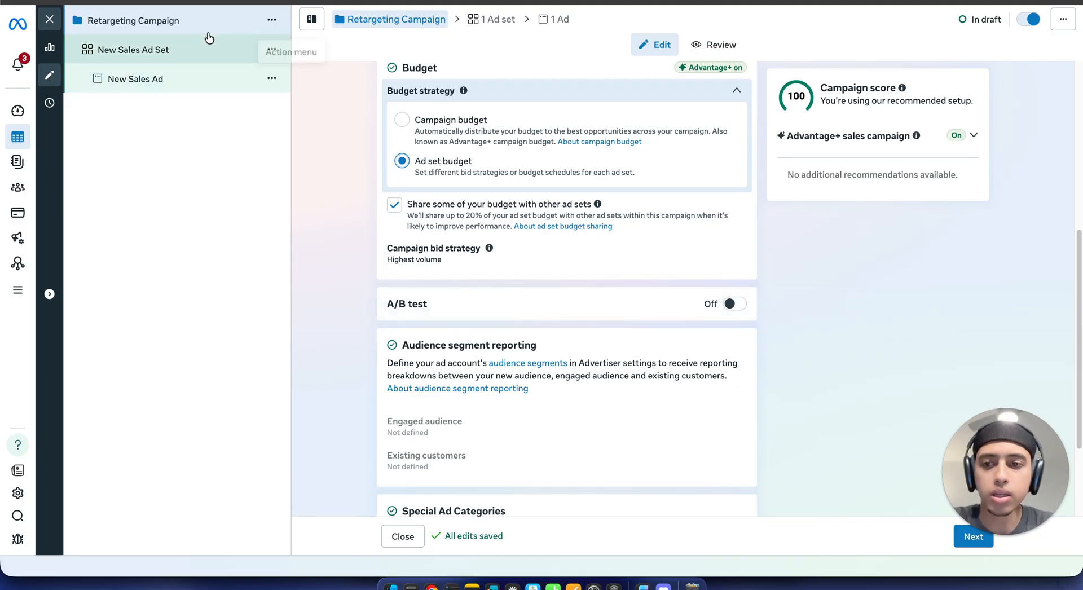
Step: Open the campaign's ad set and rename it as Add to Cart & Checkout
click(203, 51)
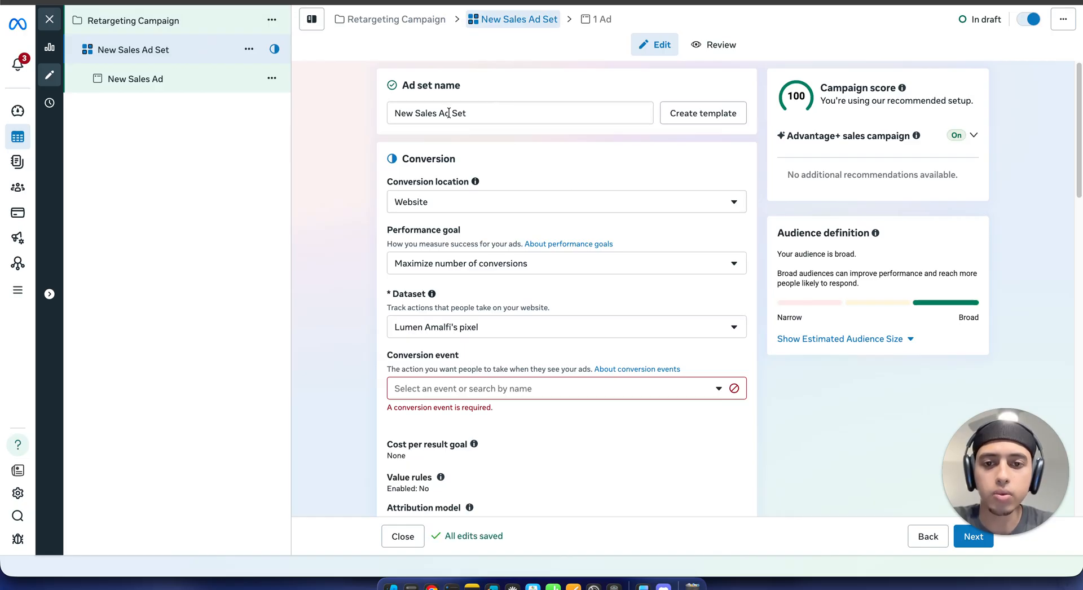
drag(449, 113, 388, 118)
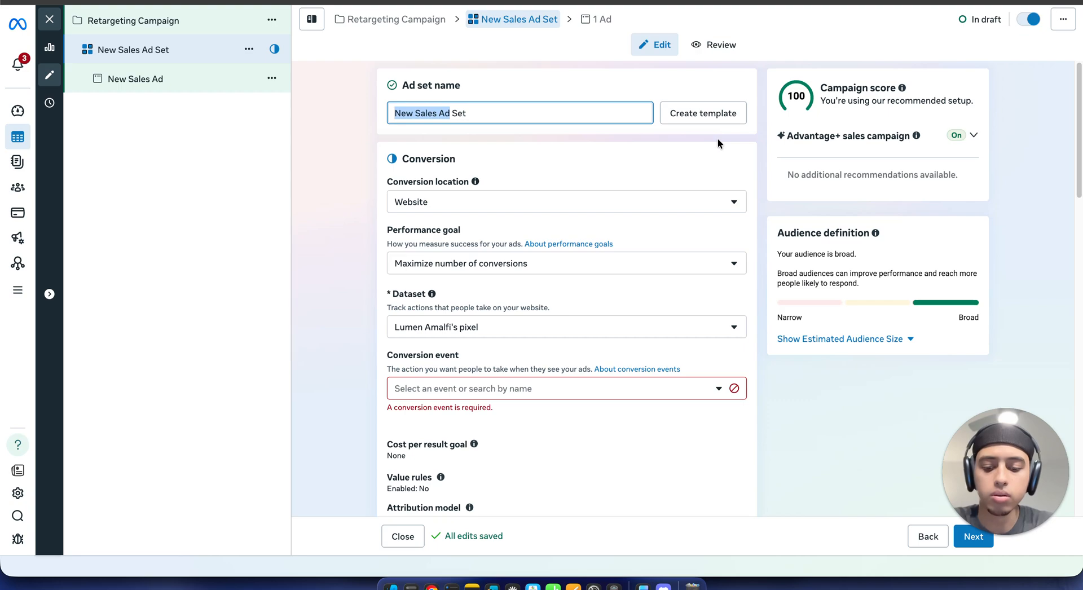
text(Add to Cart)
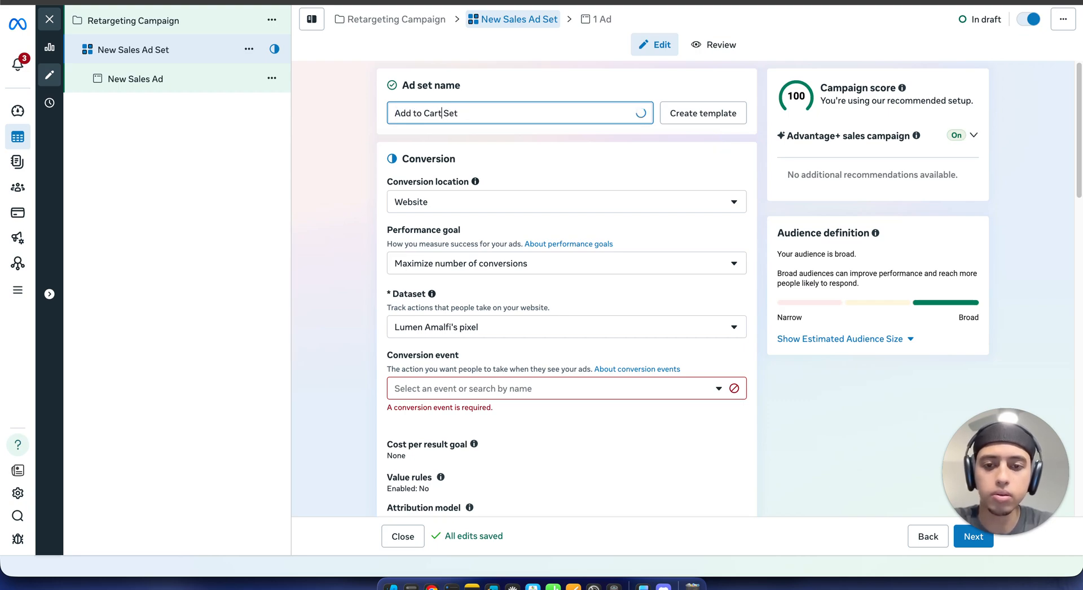
text( & Check)
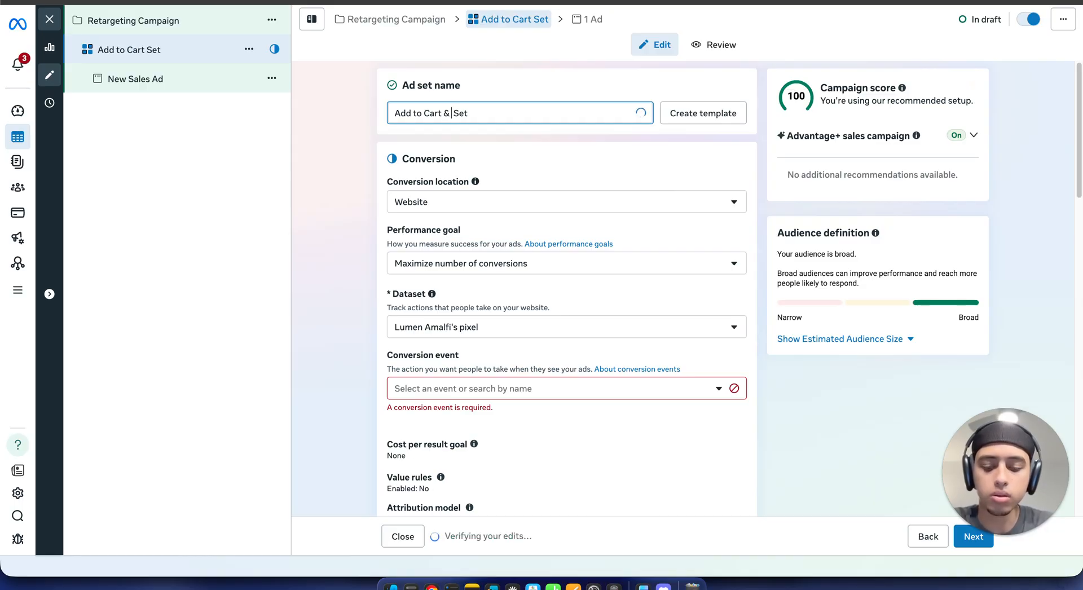
text(out)
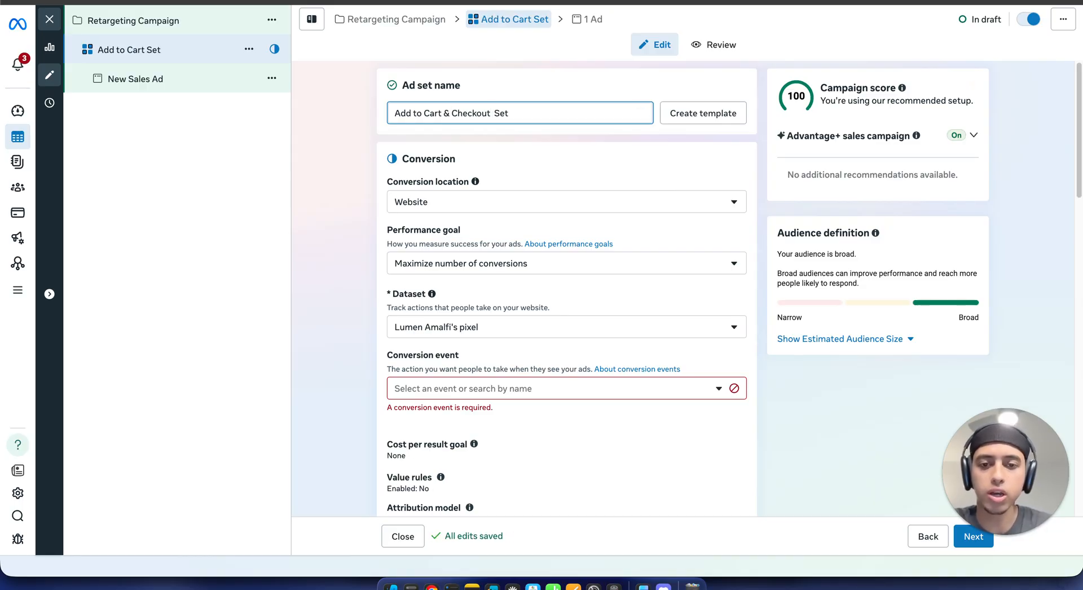
click(515, 111)
key(BackSpace)
key(BackSpace)
key(BackSpace)
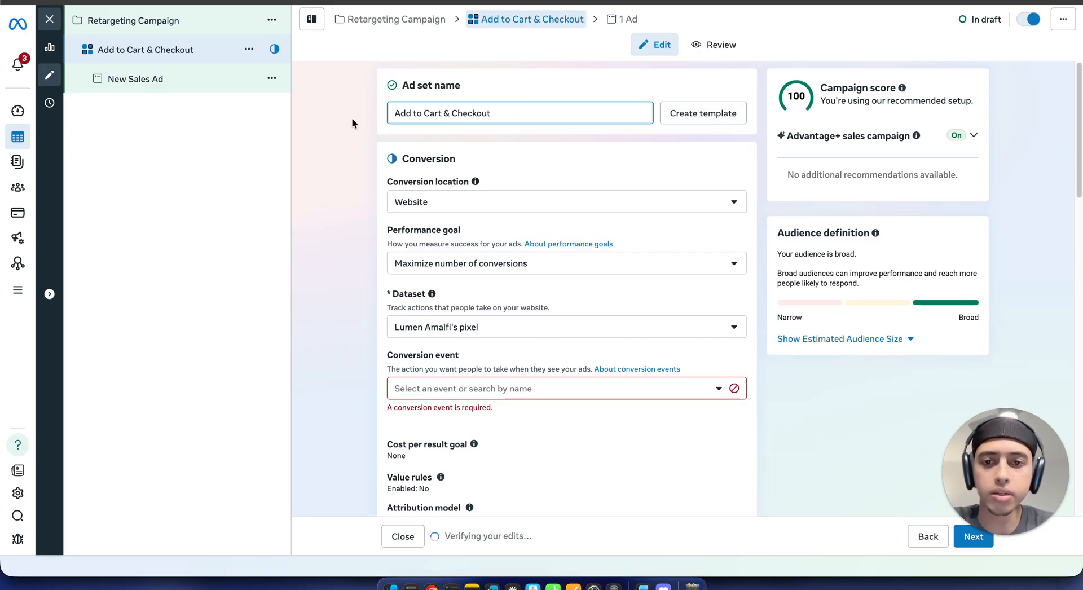
Step: Set the ad set's conversion event to Purchase and dismiss the pixel activity warning
click(535, 389)
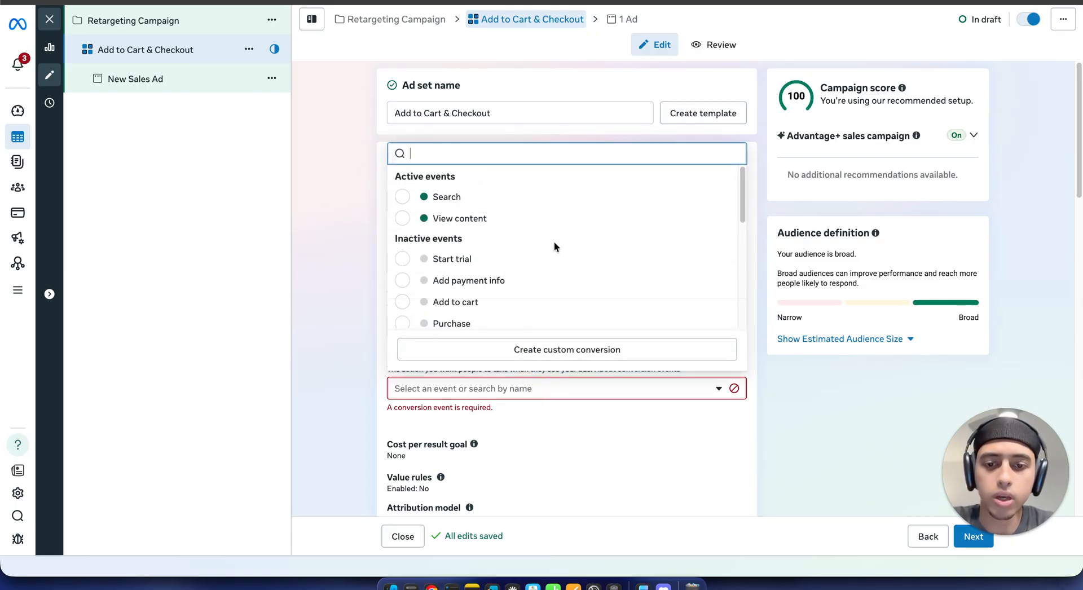
scroll(554, 242, down, 1)
click(508, 298)
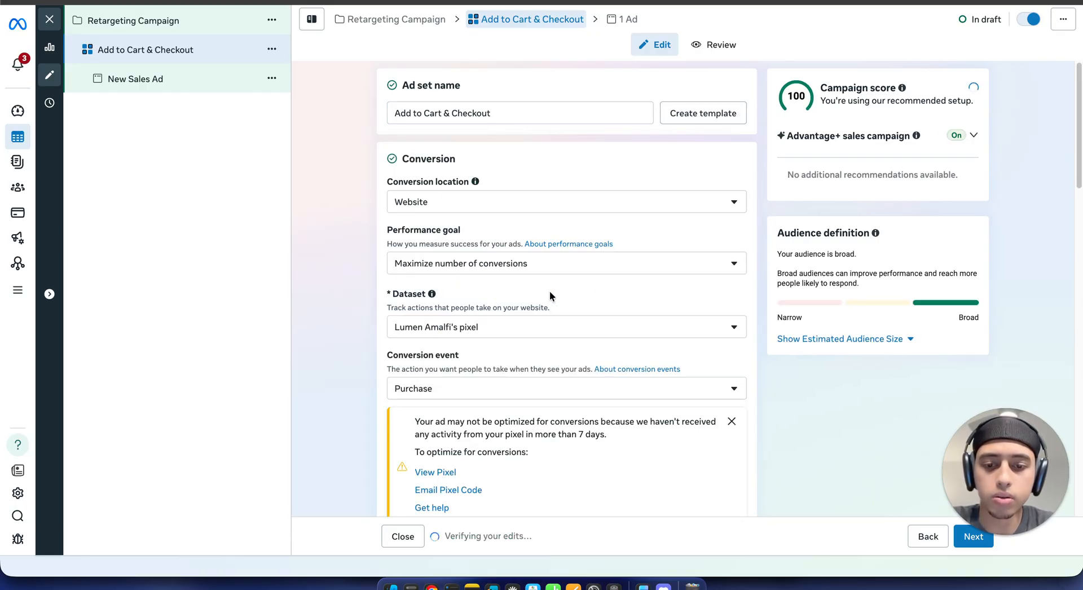
scroll(604, 300, down, 1)
scroll(783, 396, down, 2)
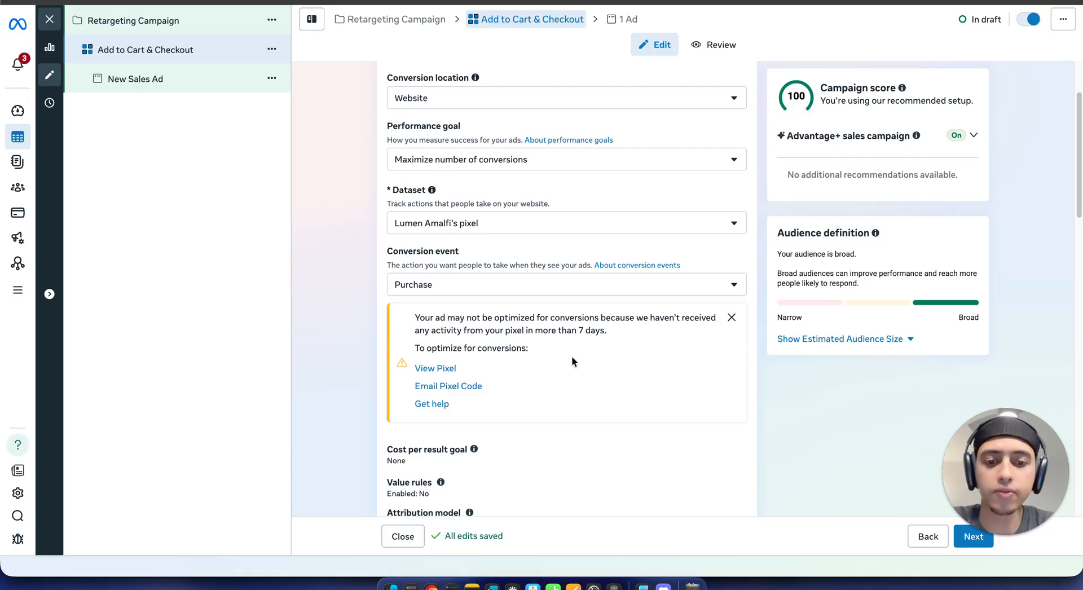
click(732, 318)
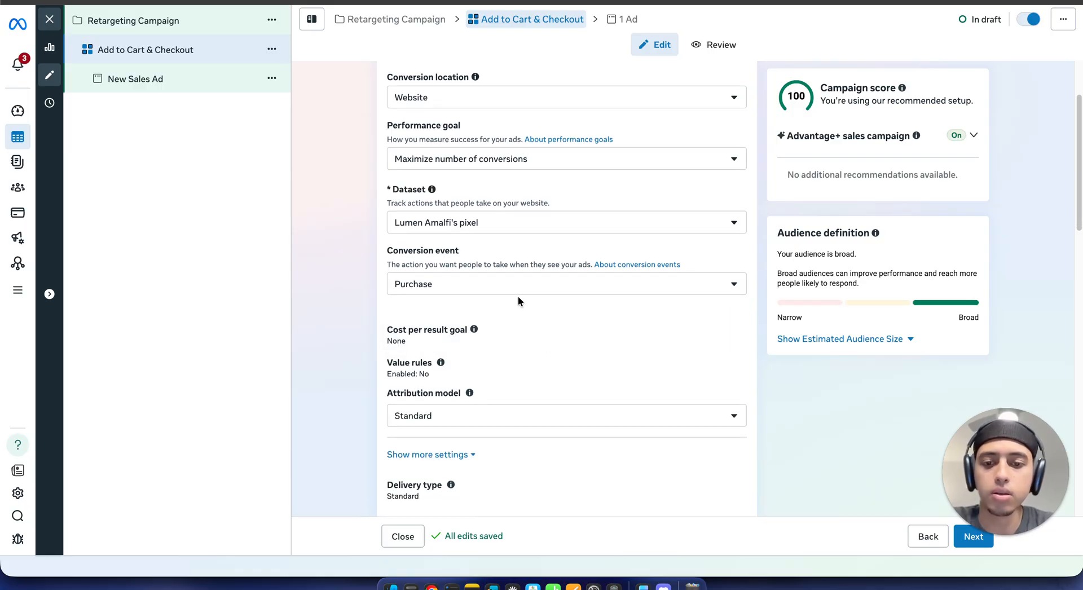
Step: Change the ad set's audience setup to Further limit the reach of your ads
scroll(519, 299, down, 3)
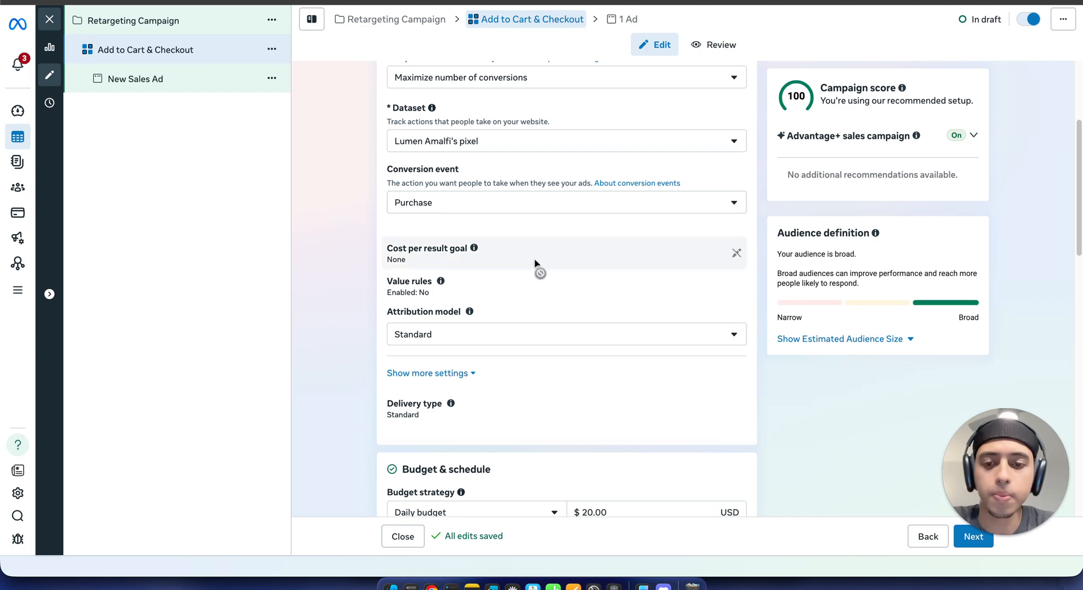
scroll(536, 265, down, 4)
scroll(535, 263, down, 1)
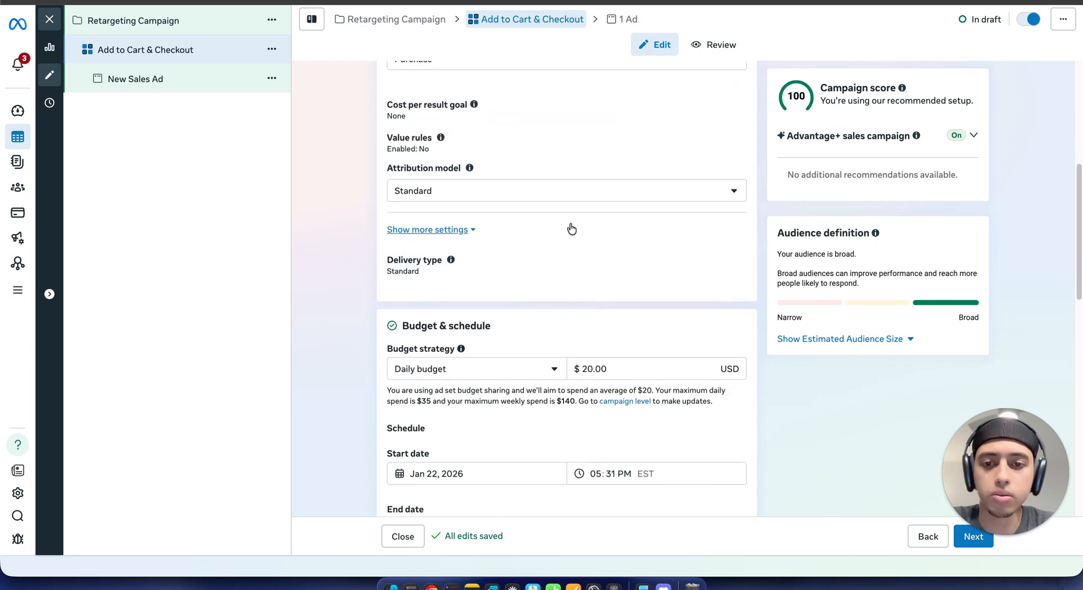
scroll(571, 228, down, 13)
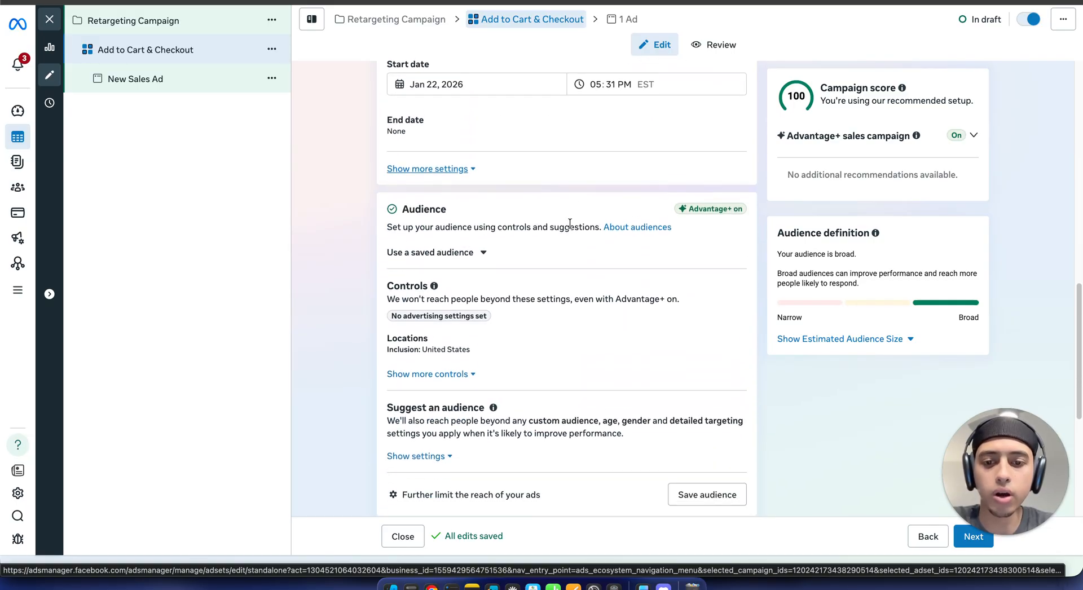
scroll(572, 227, down, 2)
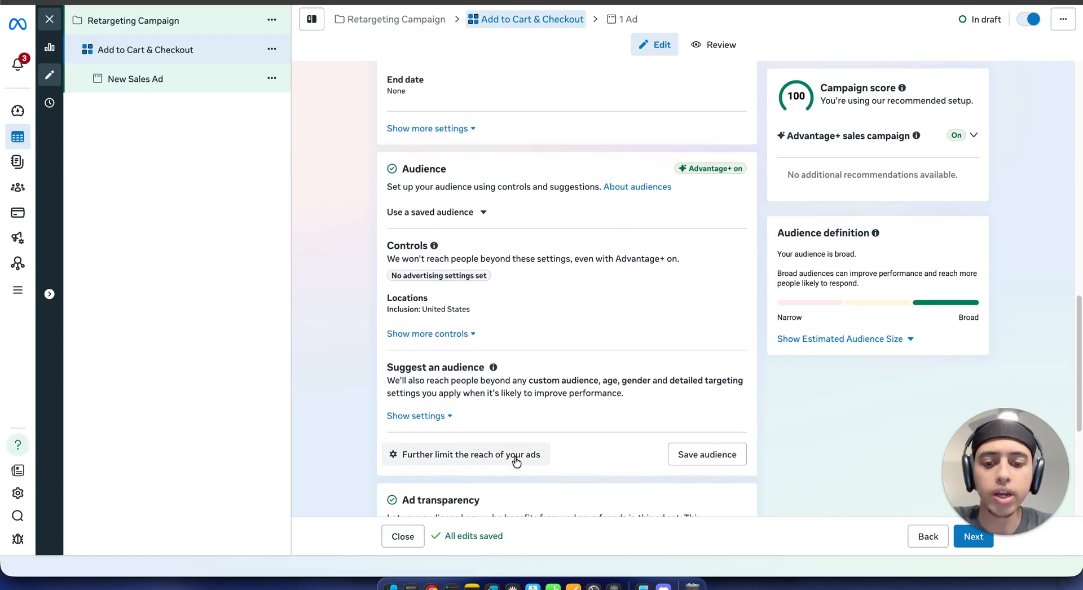
click(515, 458)
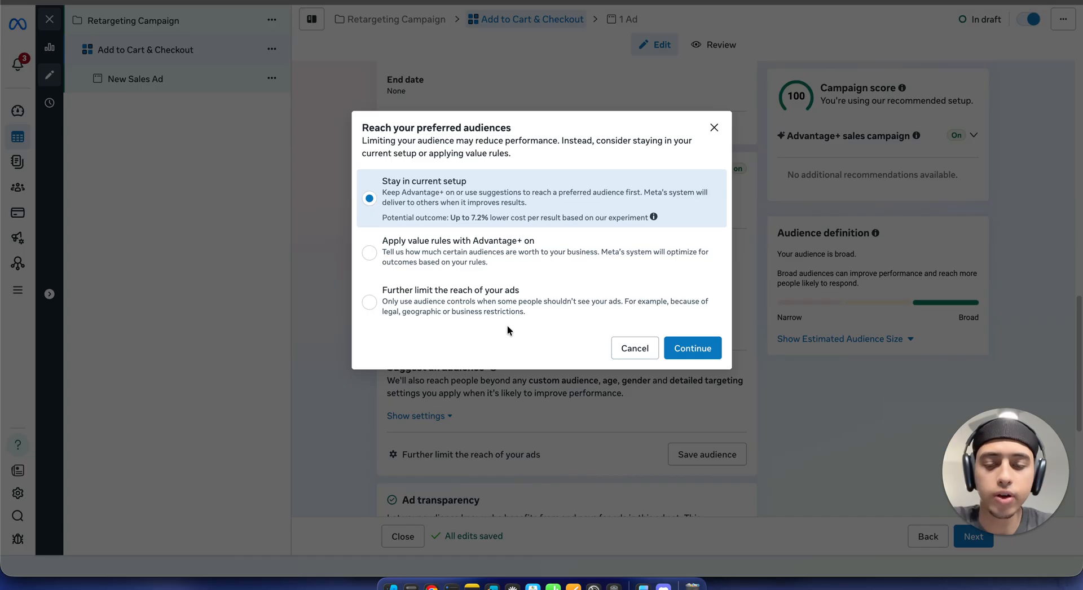
click(446, 309)
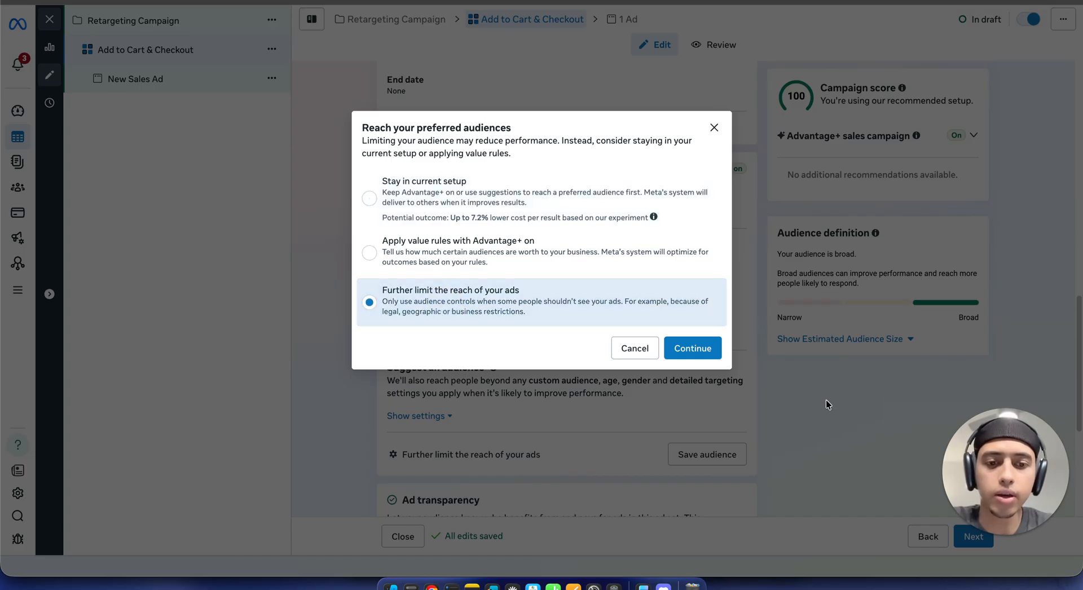
click(690, 355)
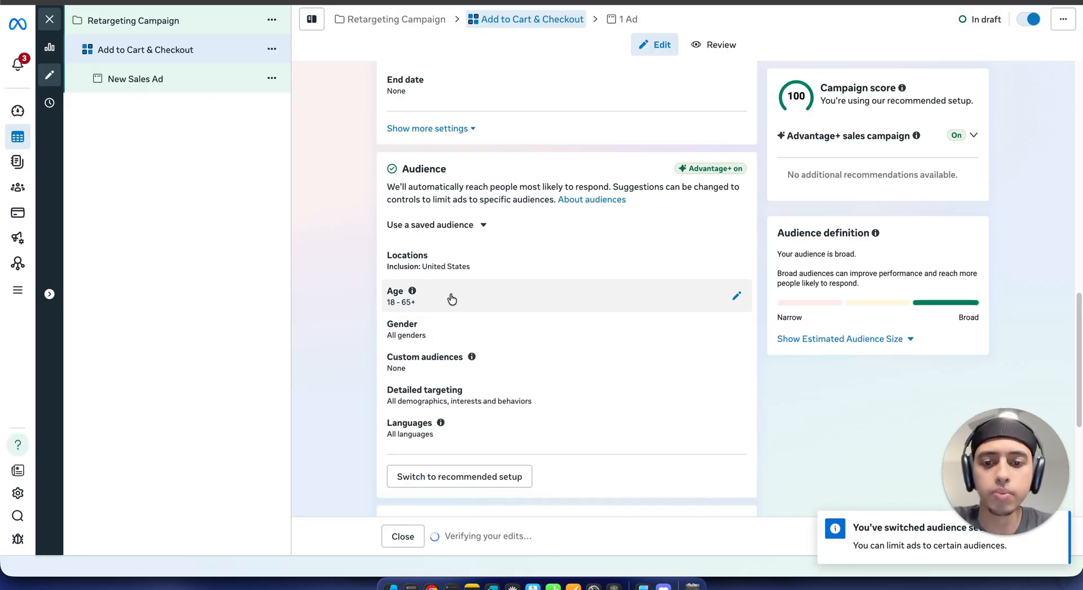
Step: Include the custom audience Add to Cart & Checkout - 180 Days in the ad set's targeting
click(510, 373)
click(494, 416)
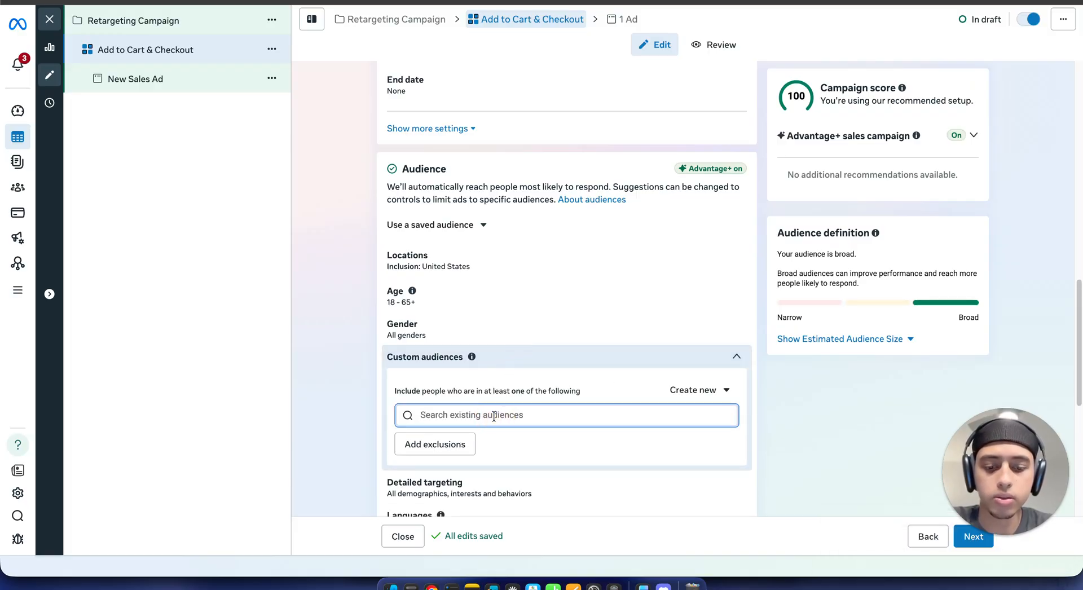
text(add)
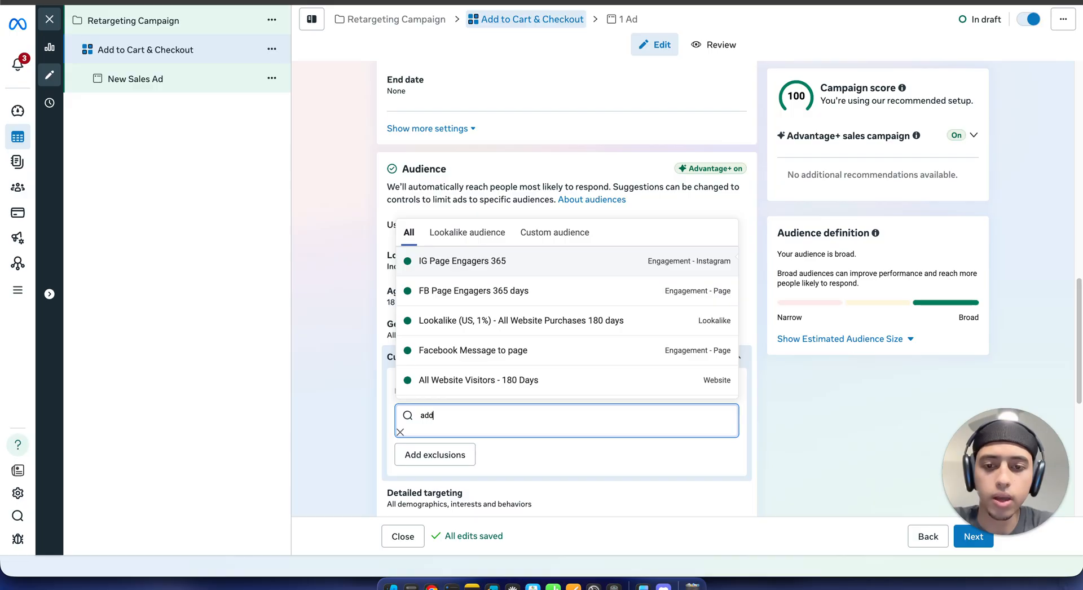
mouse_move(574, 269)
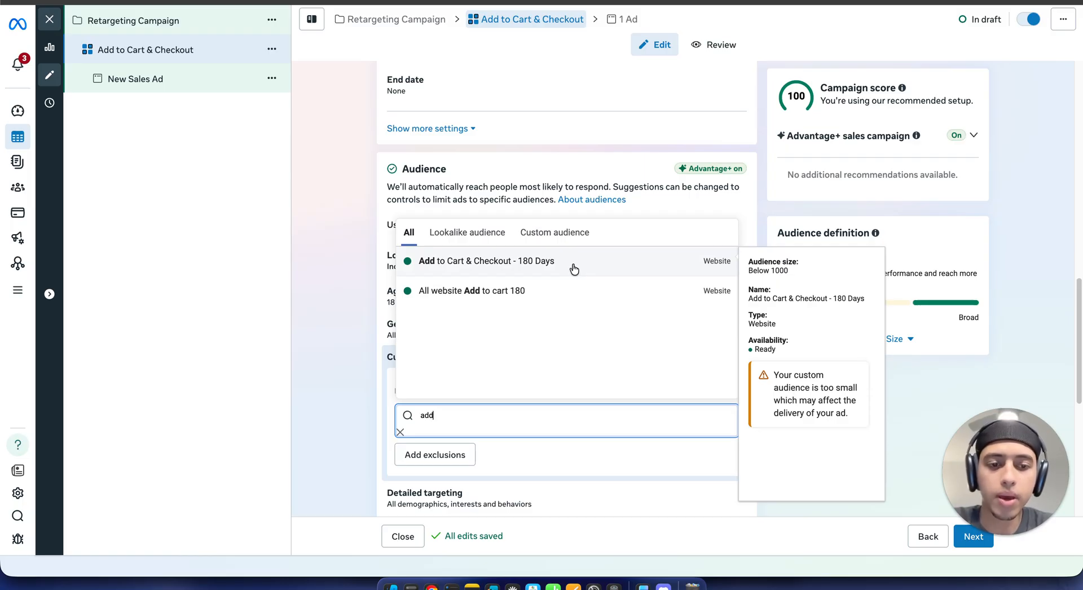
click(574, 267)
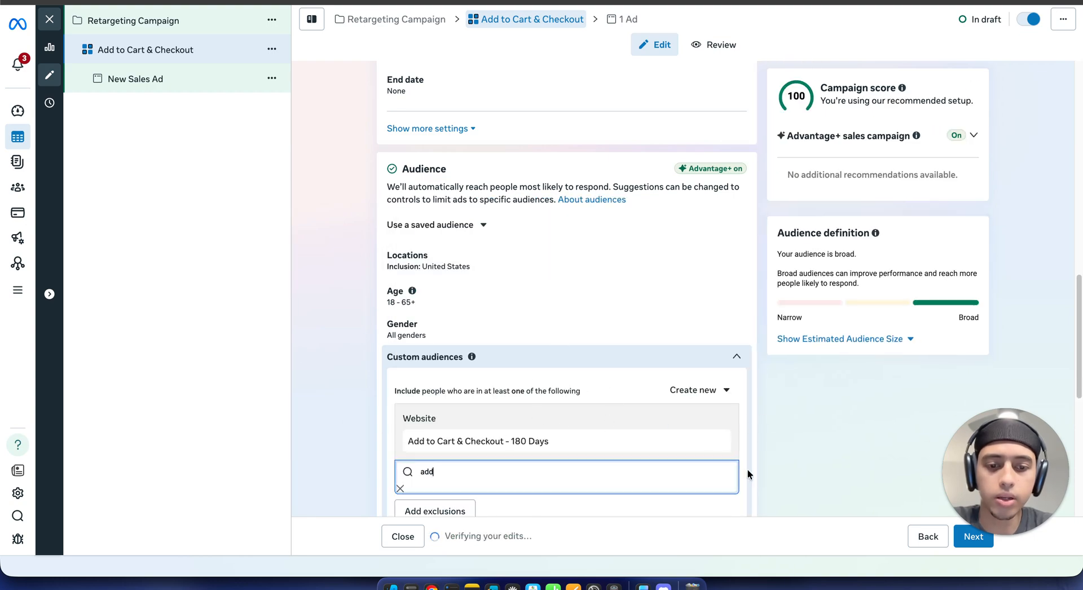
scroll(786, 439, down, 1)
click(339, 395)
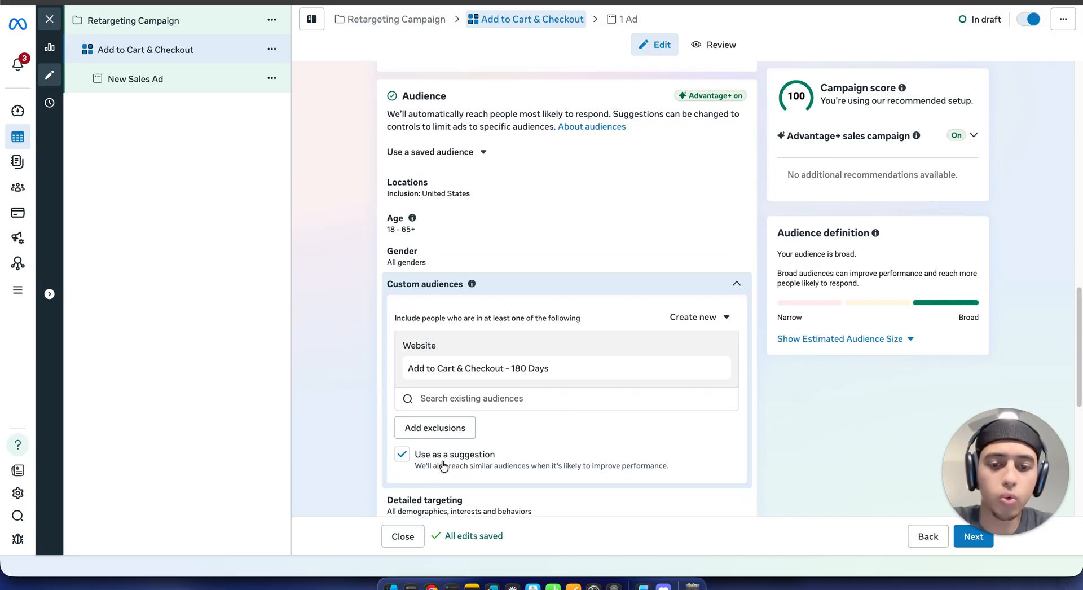
Step: Turn off Use as a suggestion for the included custom audience
scroll(440, 465, down, 1)
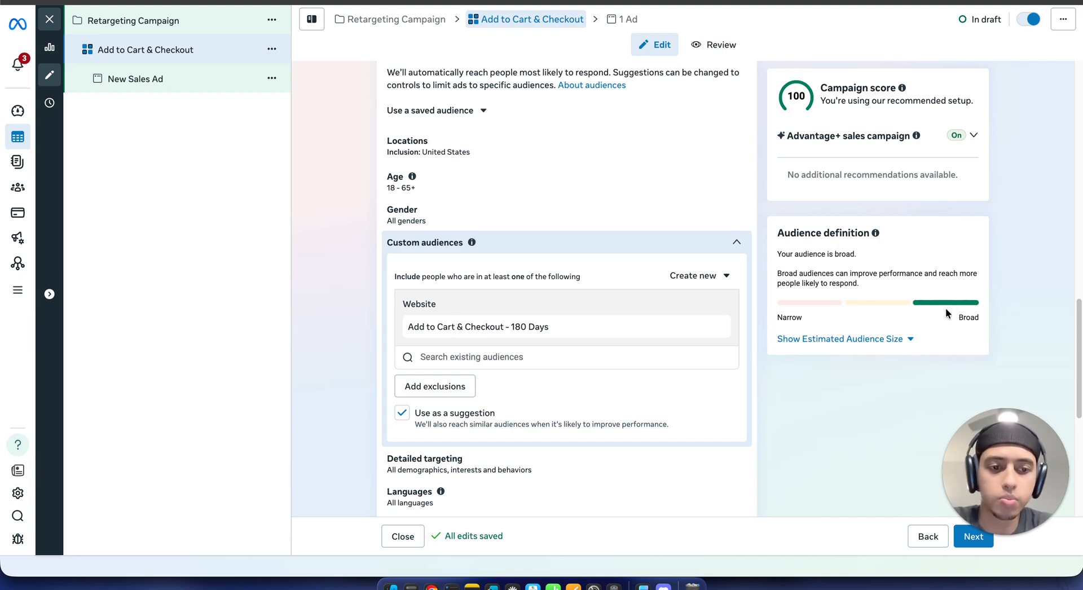
click(402, 415)
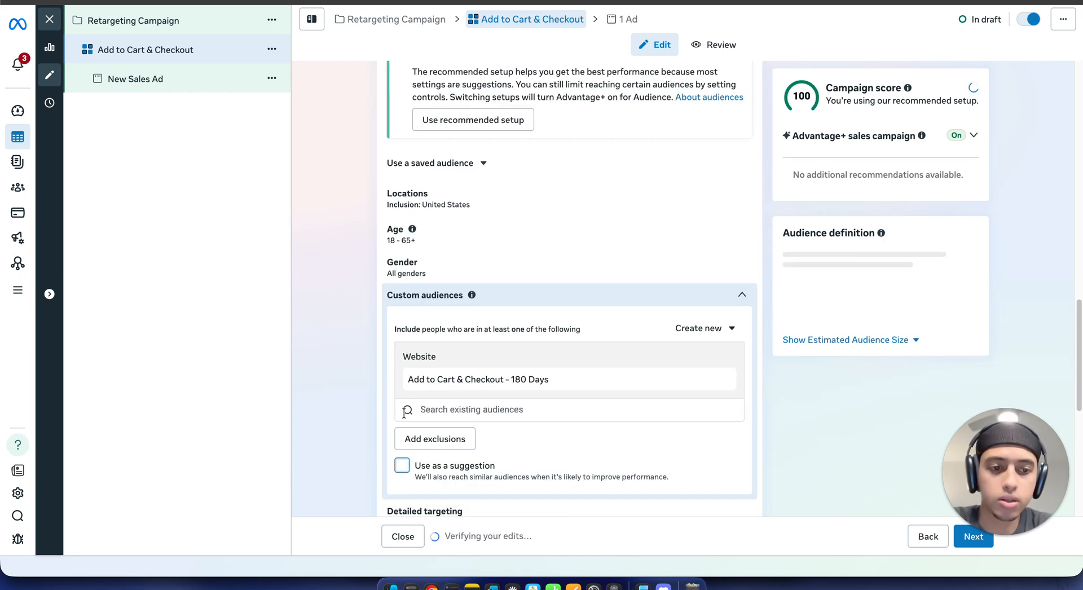
scroll(855, 449, down, 2)
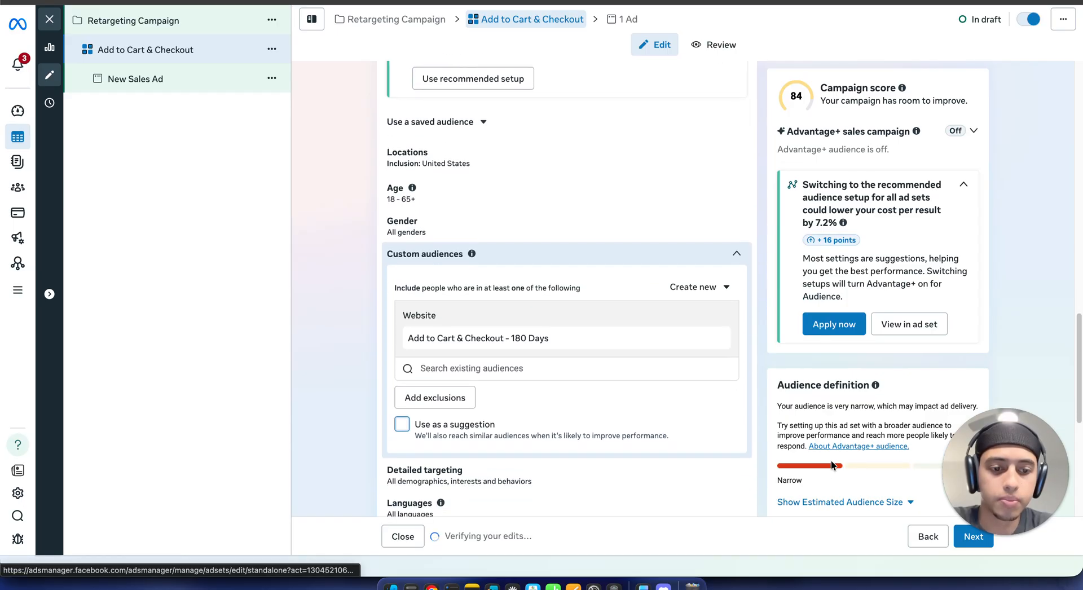
scroll(824, 468, down, 1)
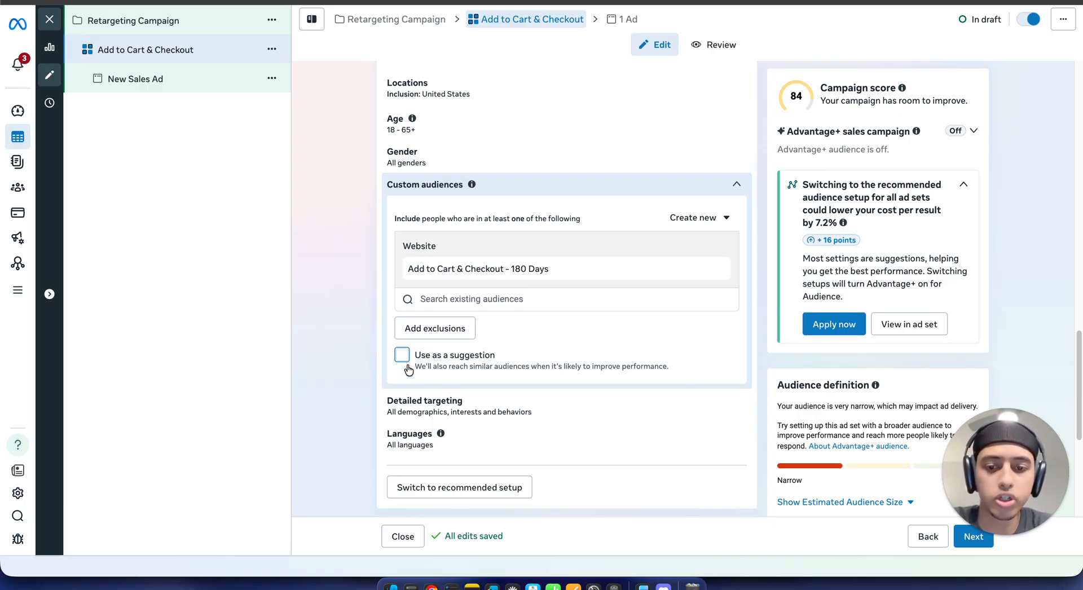
Step: Look over the remaining ad set settings and open New Sales Ad for editing
scroll(421, 272, up, 5)
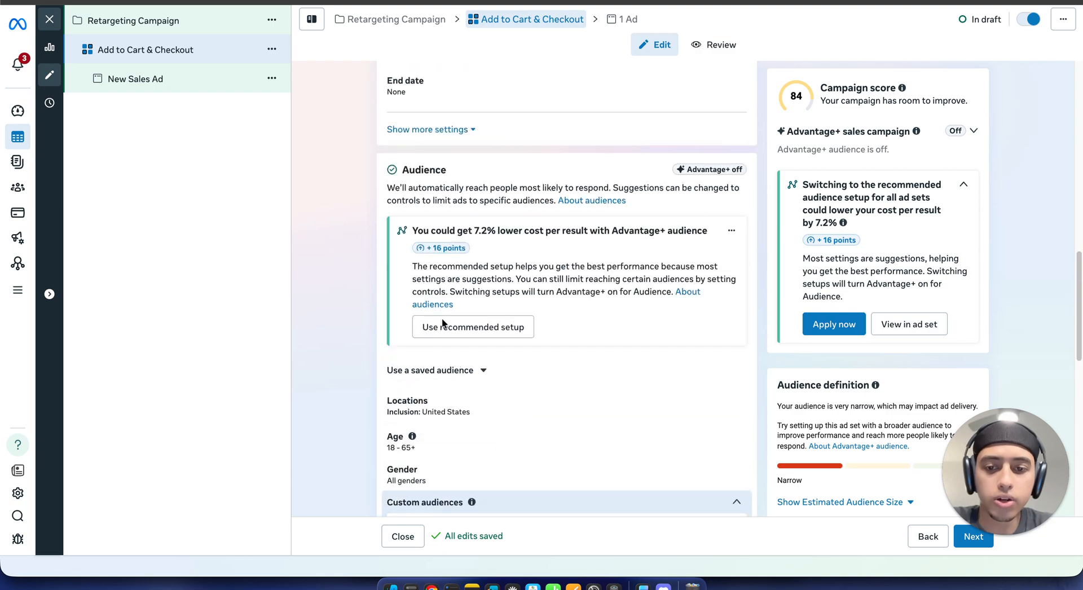
scroll(548, 263, down, 7)
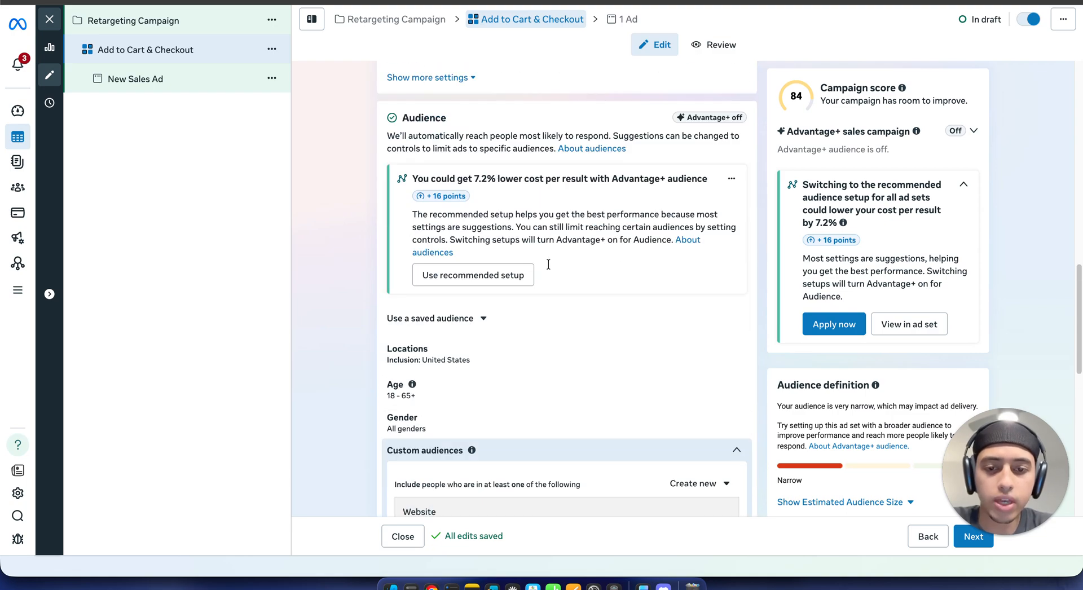
scroll(548, 263, down, 3)
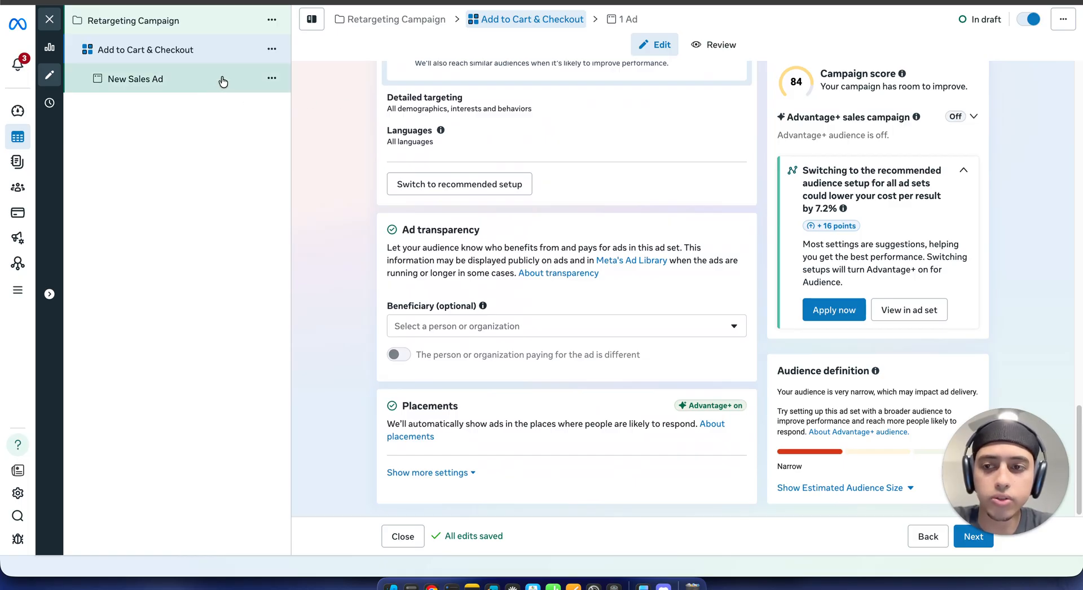
click(222, 81)
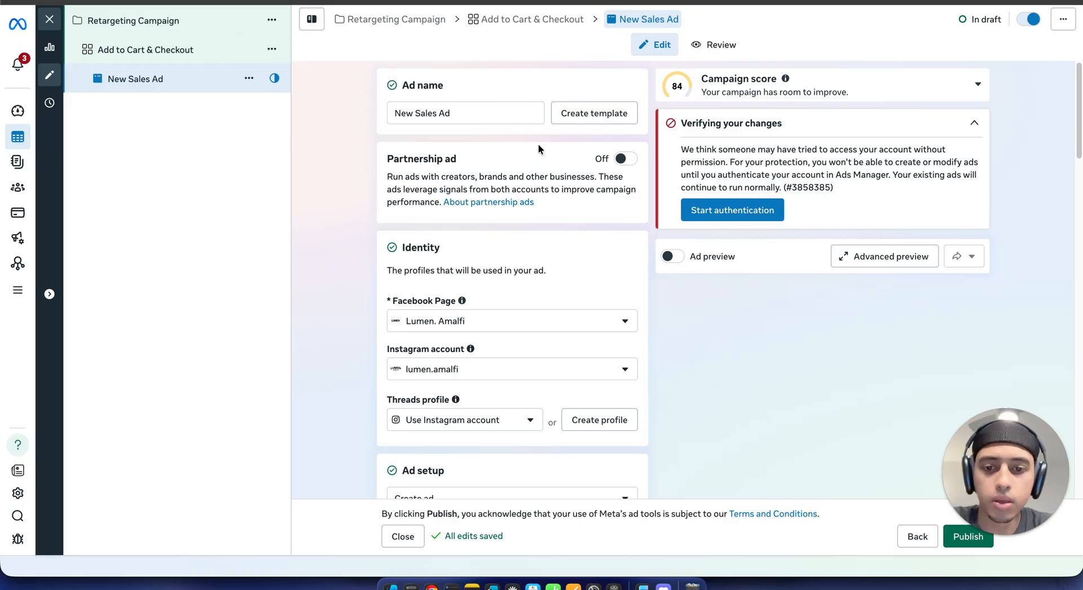
Step: Set the website URL in New Sales Ad's destination to lumen-amalfi.com/joggers
scroll(538, 148, down, 2)
scroll(538, 149, down, 2)
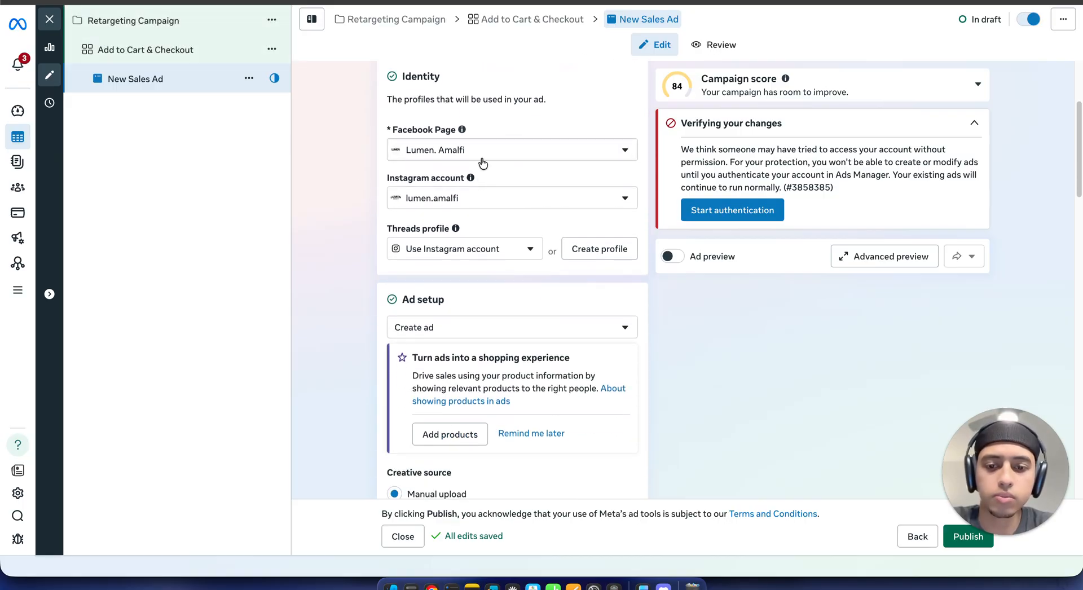
scroll(481, 163, down, 5)
scroll(482, 163, down, 2)
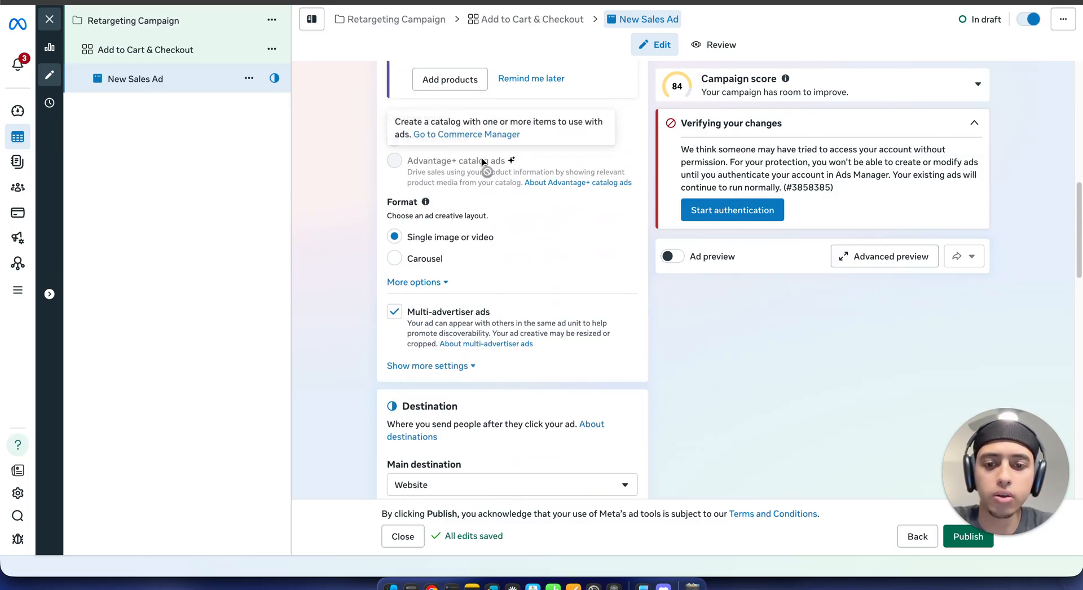
scroll(495, 298, down, 2)
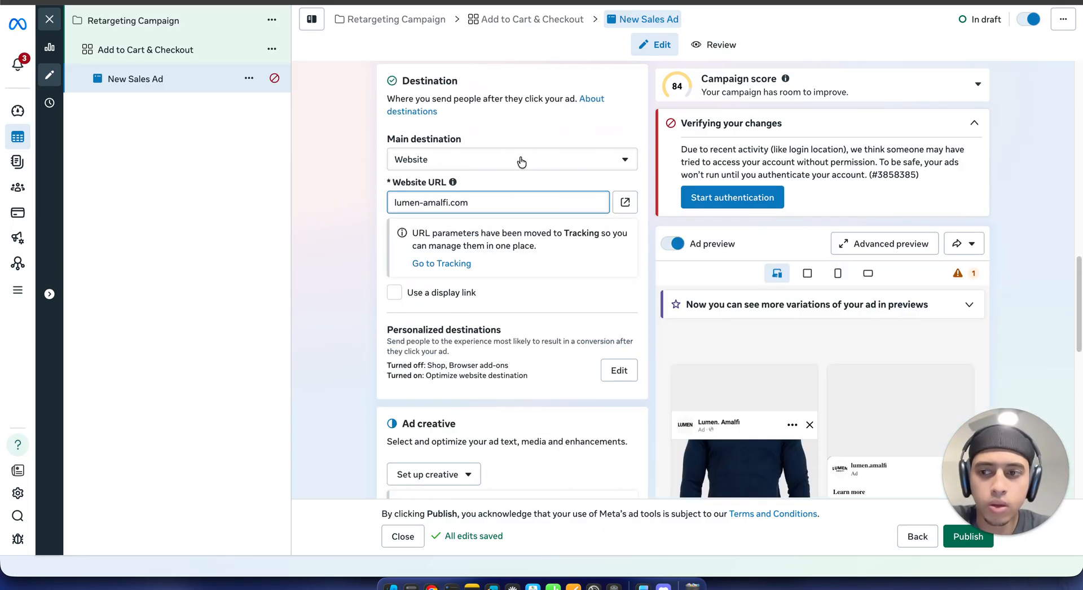
scroll(466, 189, down, 1)
click(471, 198)
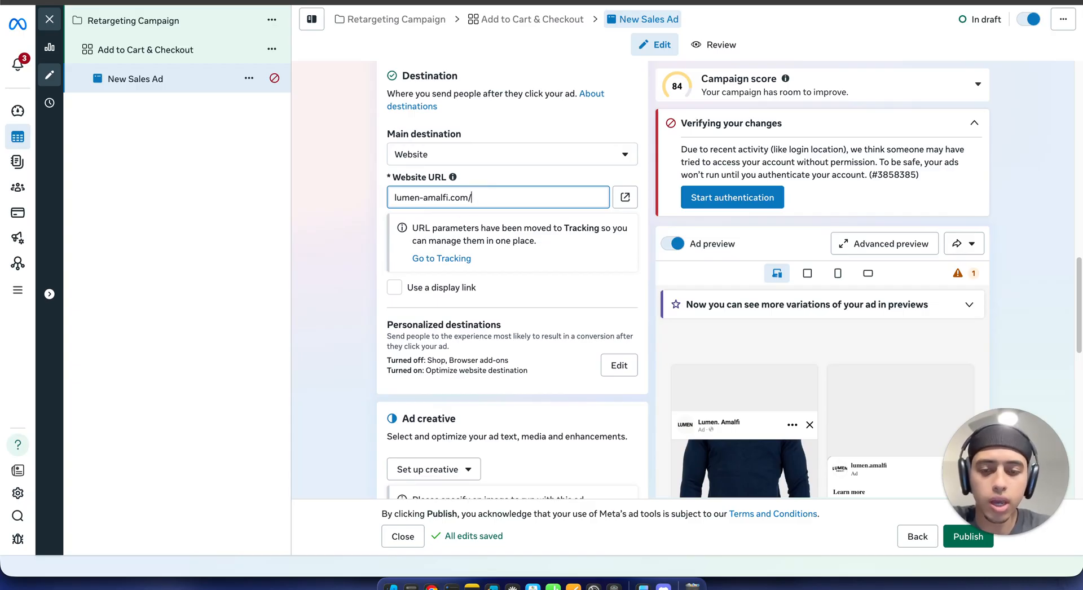
text(/joggers)
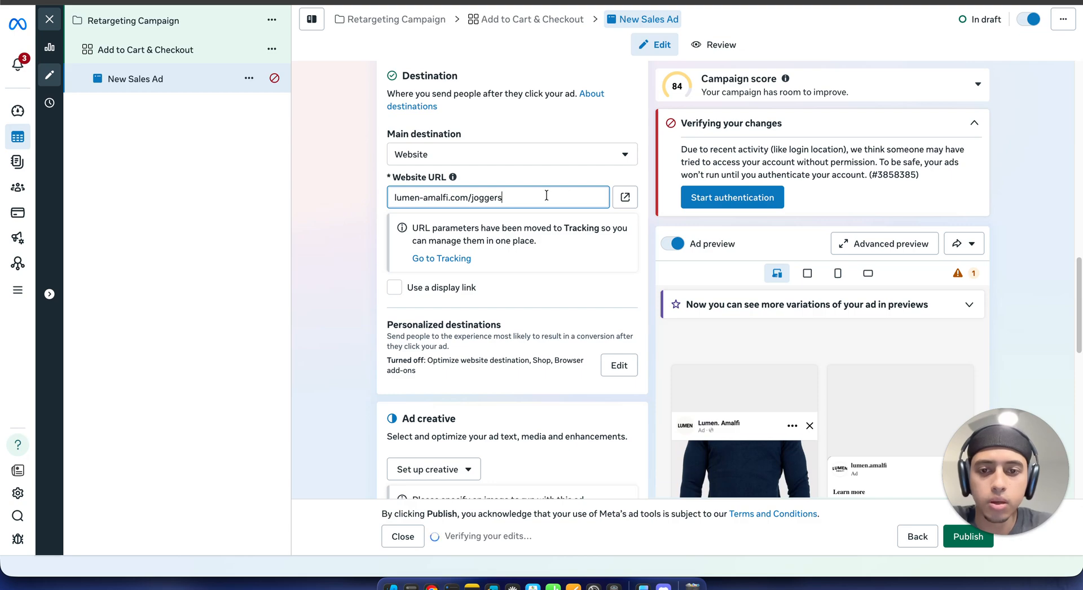
click(522, 211)
Step: Enable the Use a display link option for the ad's website destination
scroll(497, 284, down, 1)
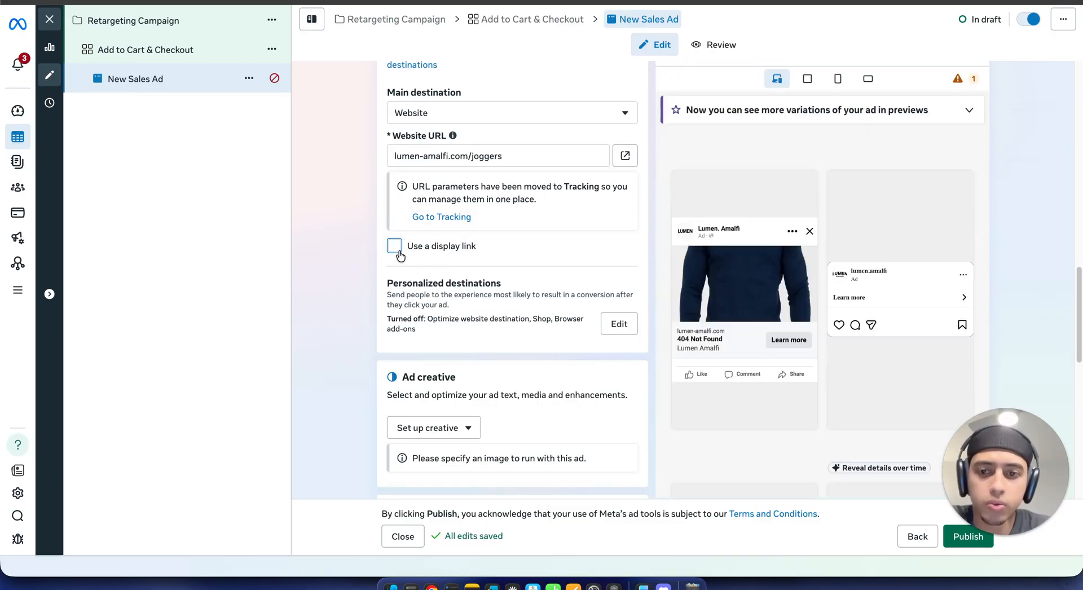
click(395, 249)
click(432, 265)
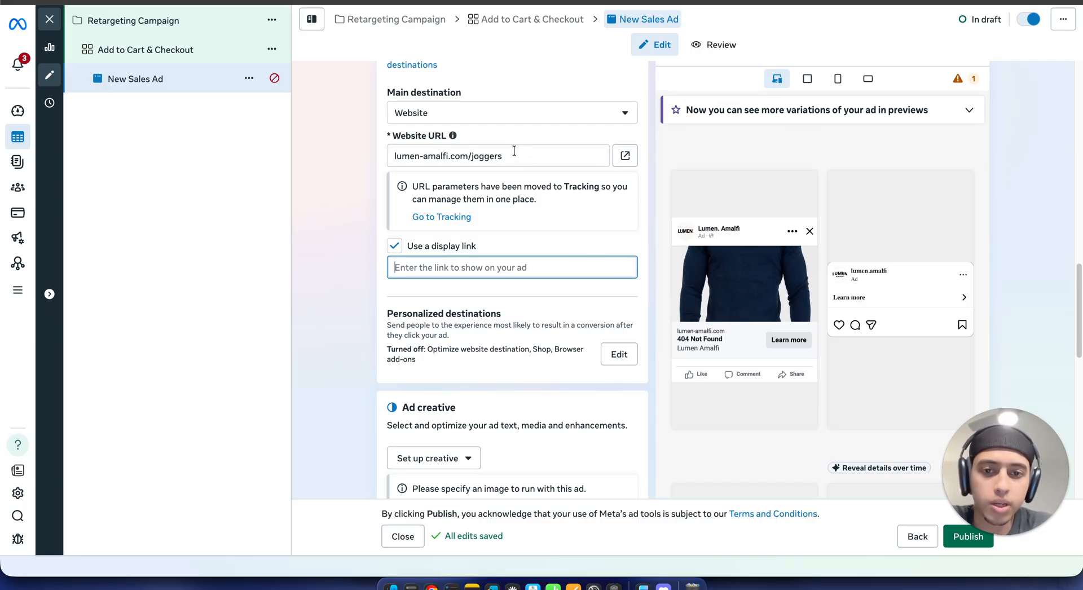
Step: Remove /joggers from the ad's website URL, leaving lumen-amalfi.com
drag(503, 155, 484, 159)
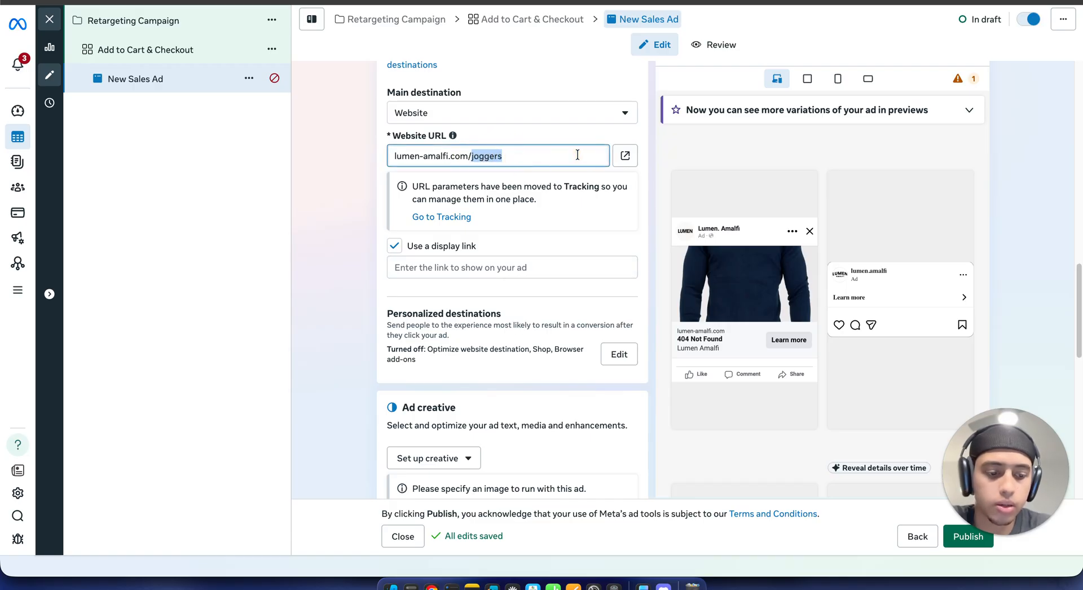
key(BackSpace)
key(BackSpace)
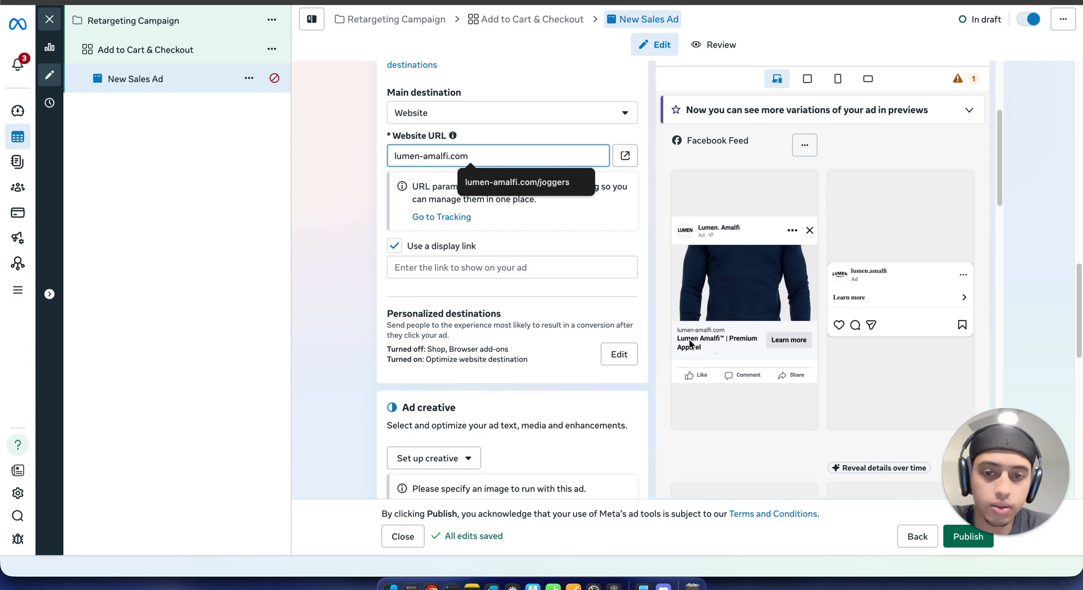
Step: Set the ad's display link to Square.com and check it in the Facebook Feed preview
click(513, 268)
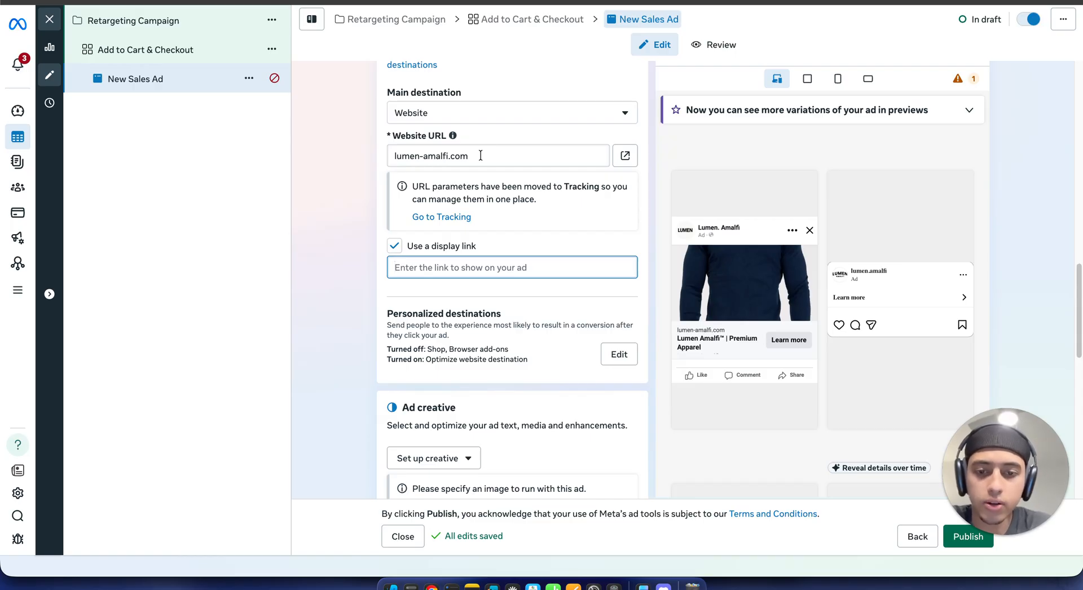
text(Square.com)
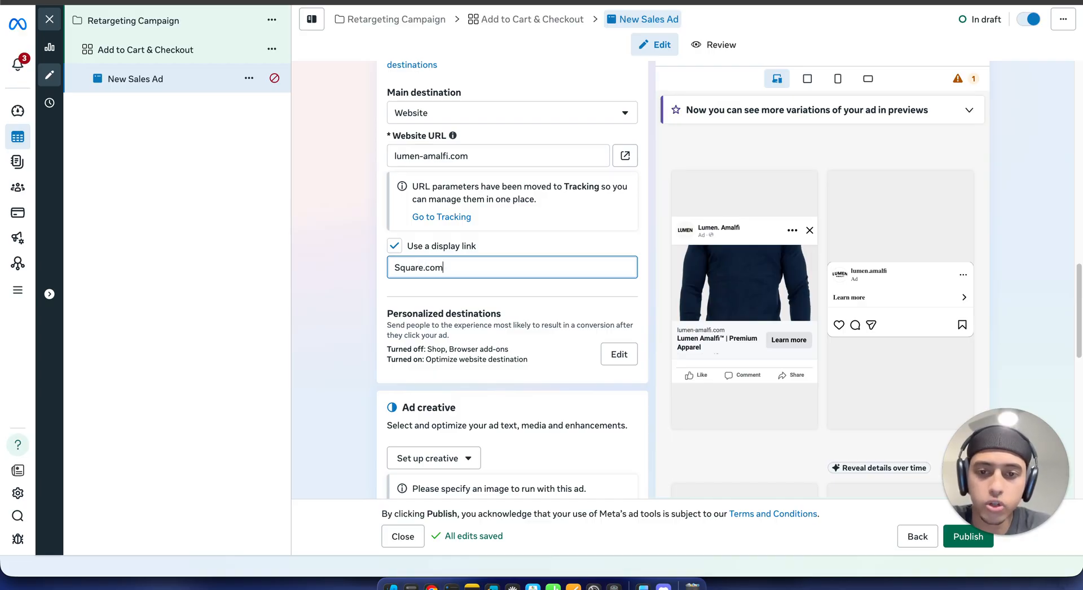
click(365, 279)
mouse_move(718, 336)
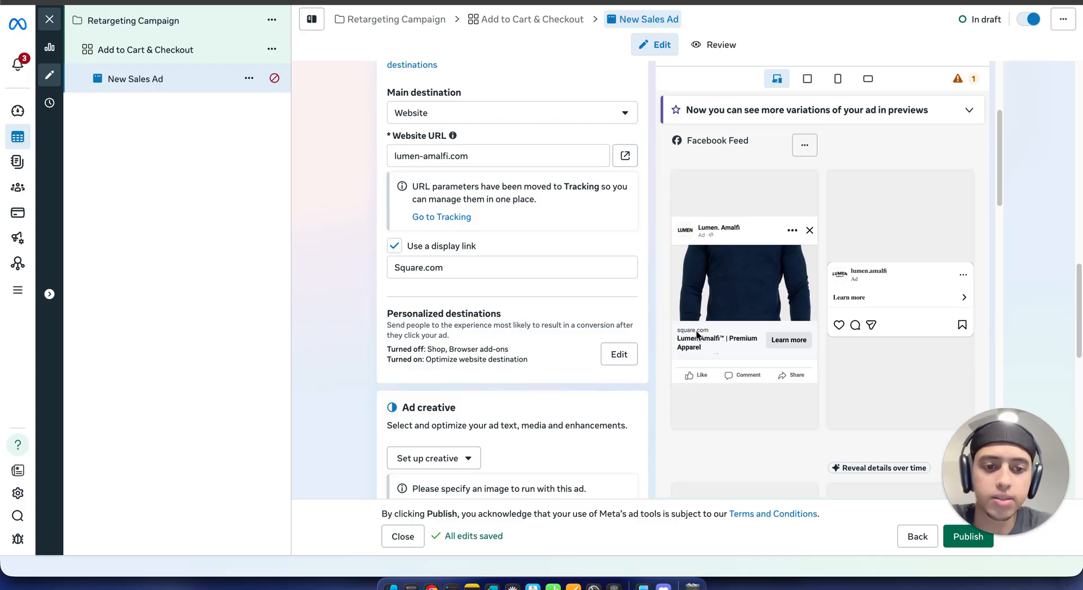
Step: Replace the ad's display link with Lumenamalfi.com and check it in the ad preview
double_click(428, 268)
triple_click(428, 267)
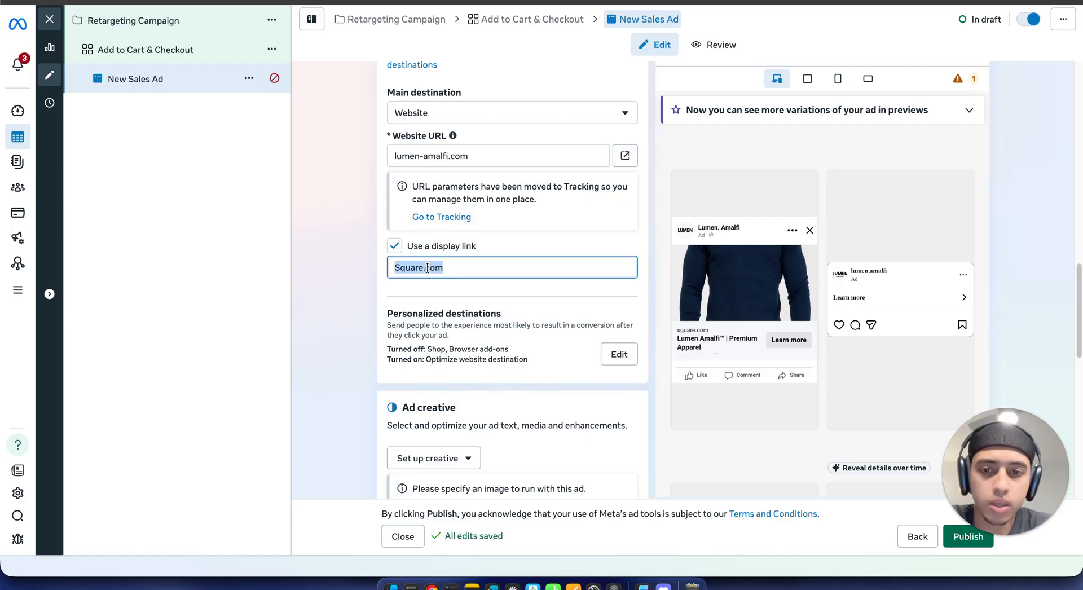
text(Lum)
key(BackSpace)
key(BackSpace)
text(e)
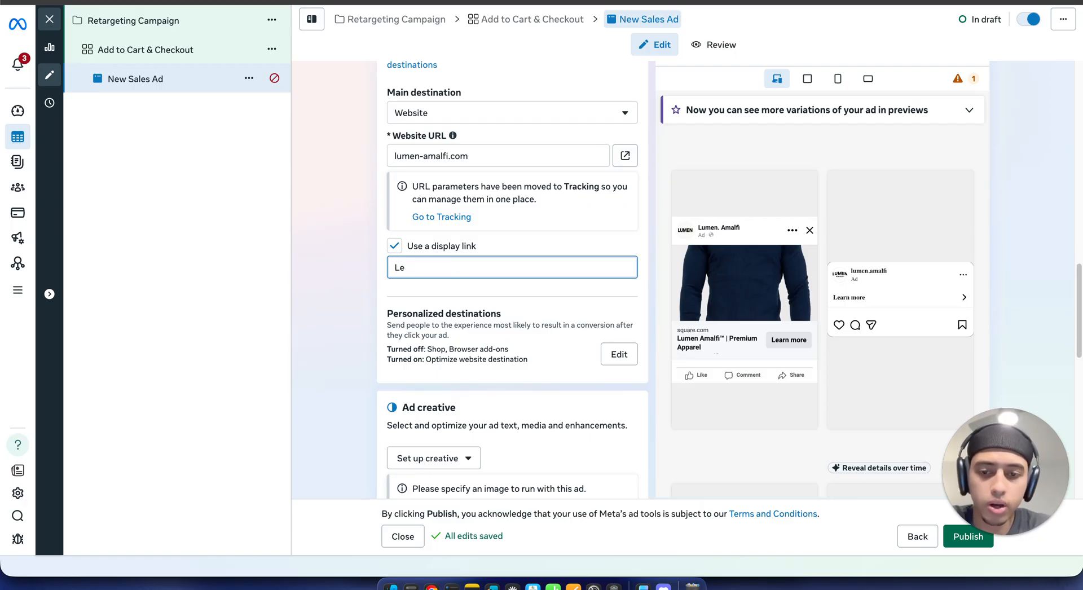
text(uem)
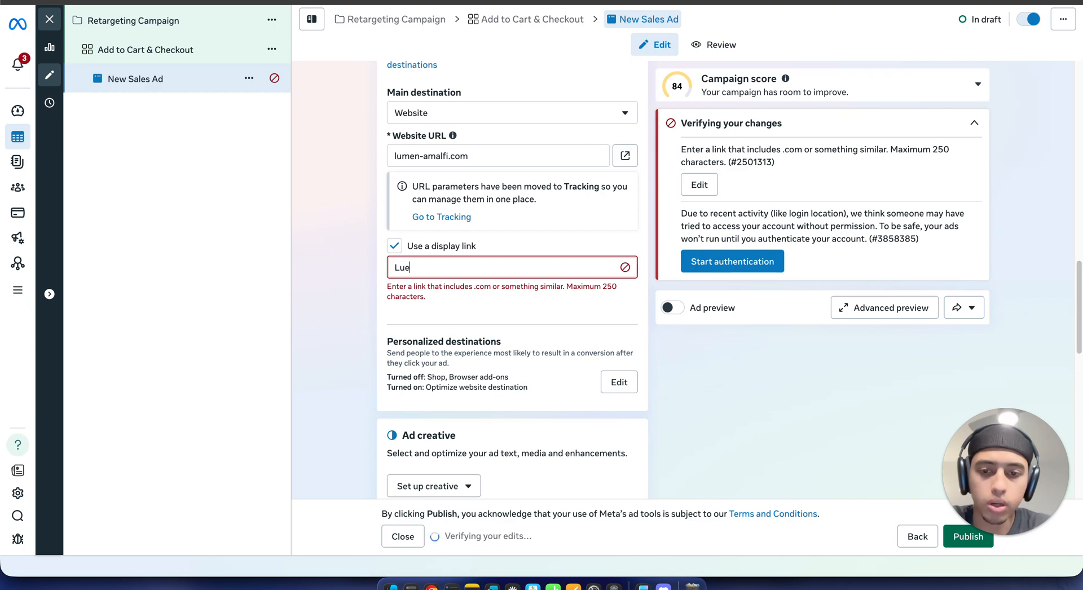
key(BackSpace)
key(BackSpace)
text(mena)
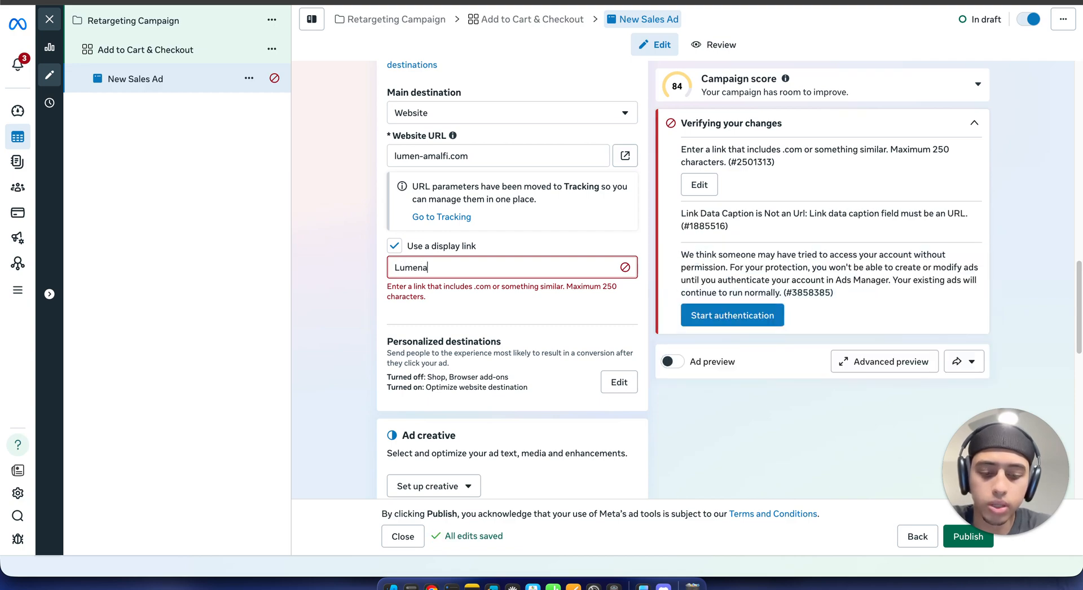
text(malfi.com)
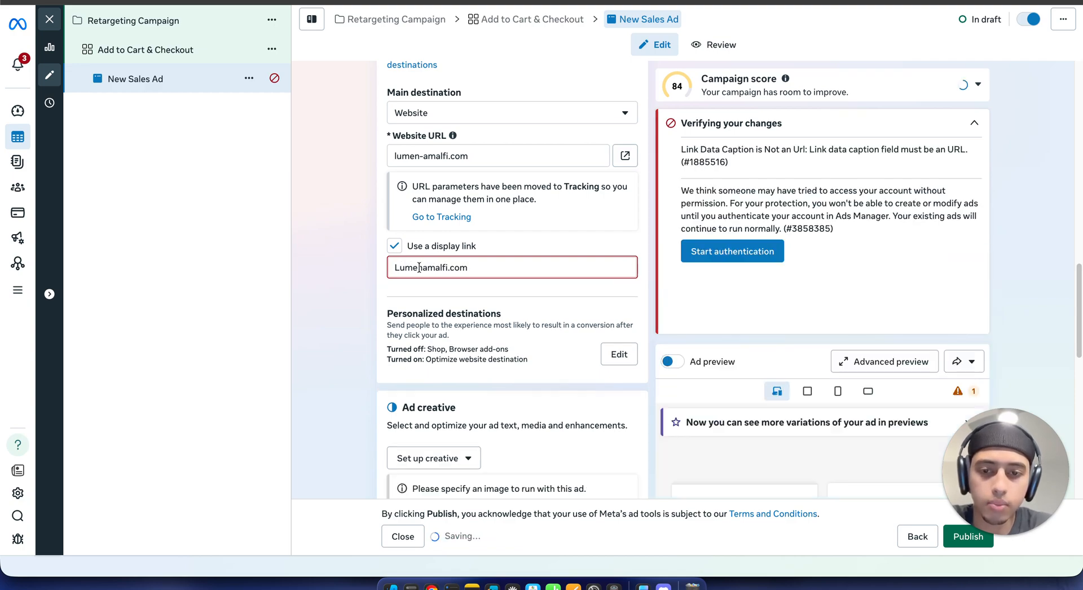
click(359, 270)
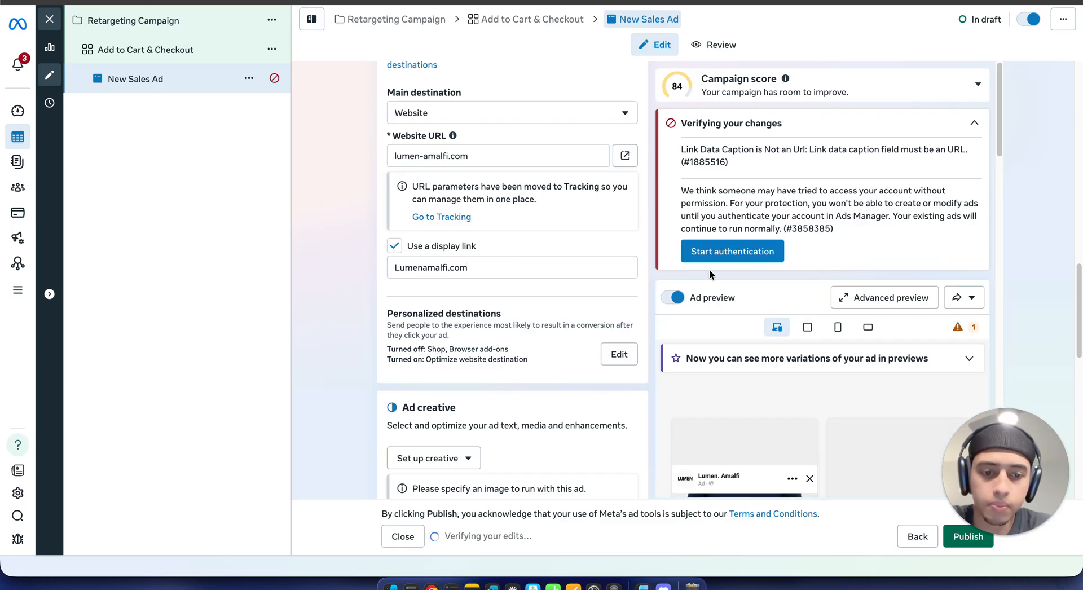
scroll(764, 352, down, 2)
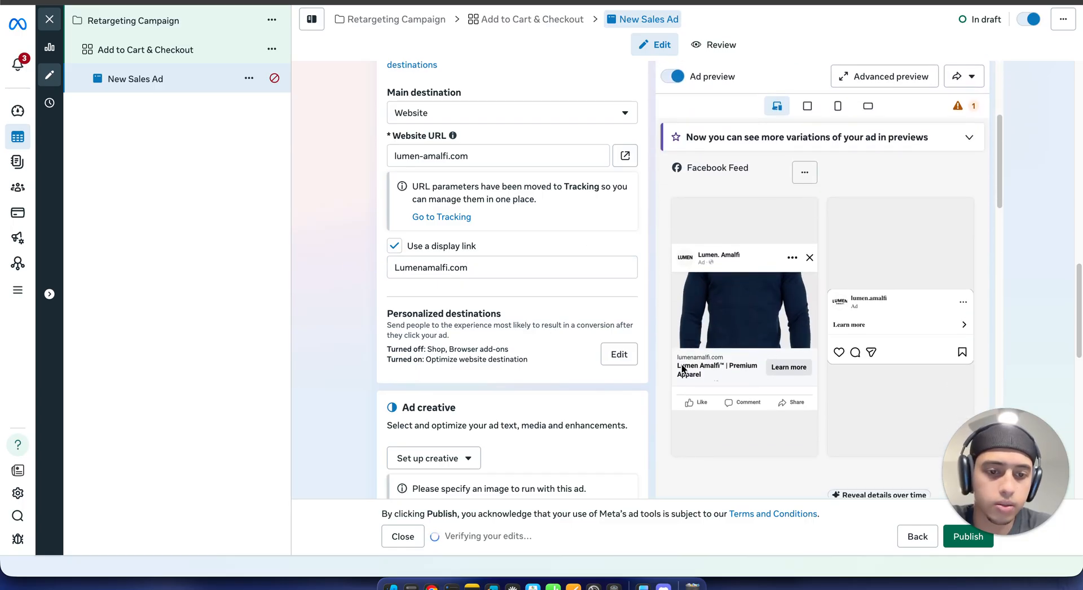
scroll(709, 361, down, 1)
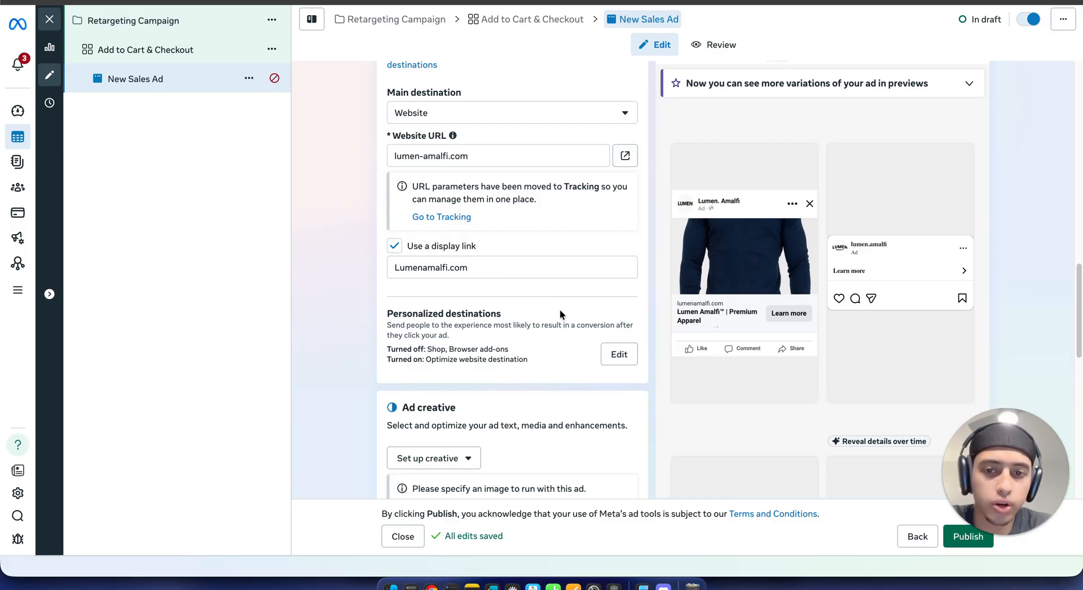
Step: Add the product page path /joggers to the end of the ad's website URL
scroll(486, 253, up, 2)
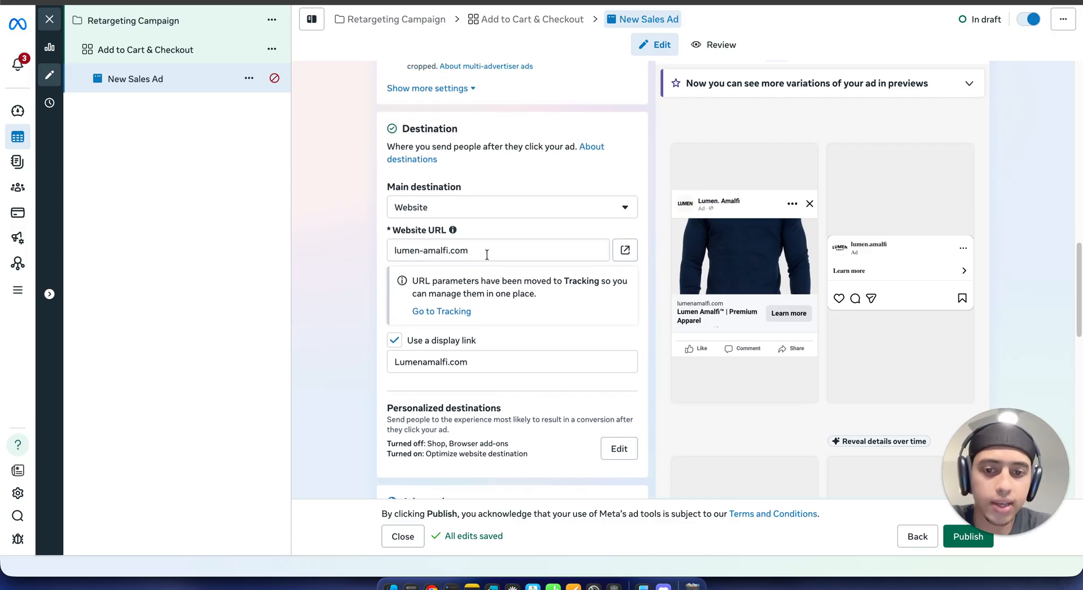
click(487, 253)
text(/joggers)
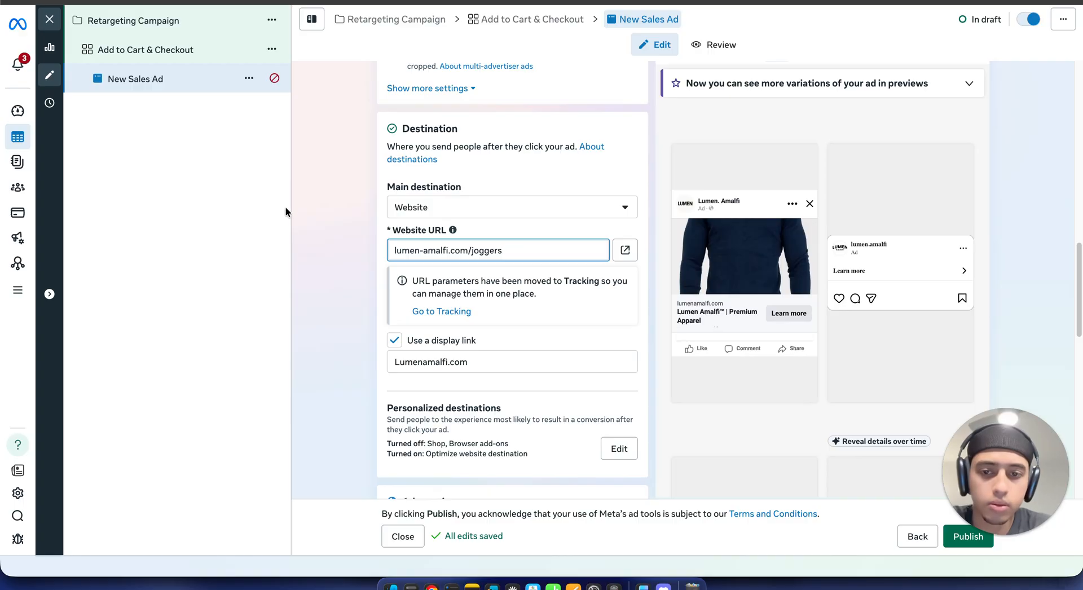
click(316, 232)
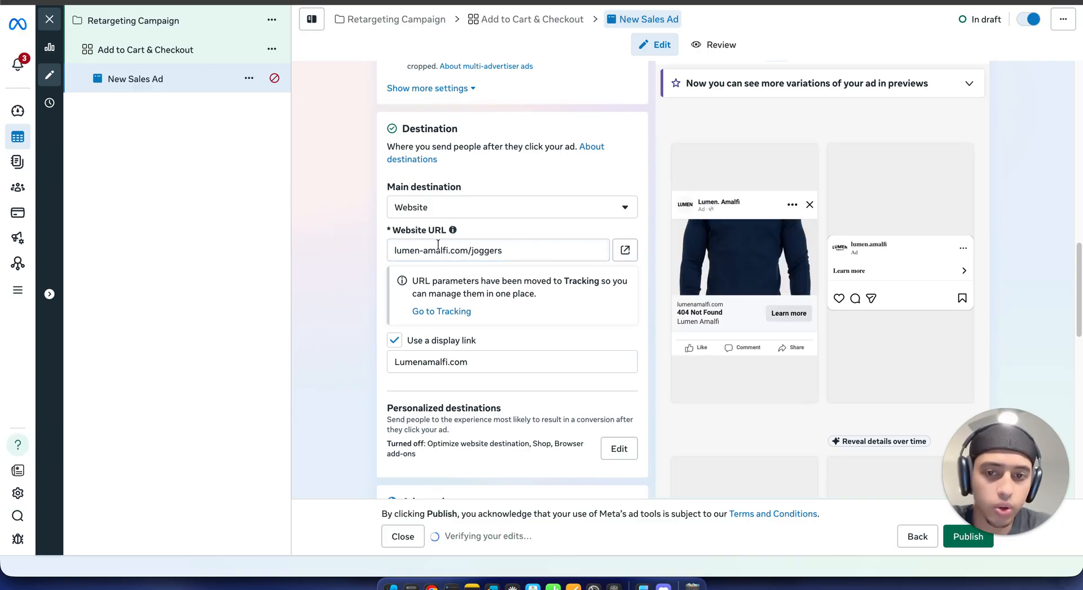
Step: Delete the /joggers path from the website URL so it points to lumen-amalfi.com
click(499, 255)
key(BackSpace)
key(BackSpace)
key(BackSpace)
key(BackSpace)
key(BackSpace)
key(BackSpace)
key(BackSpace)
key(BackSpace)
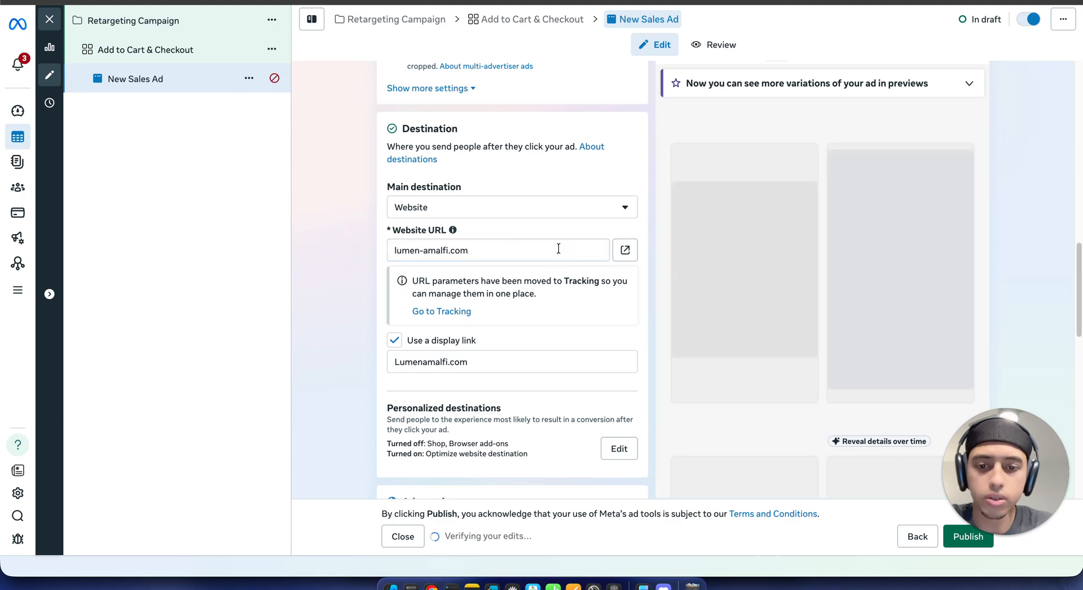
Step: Set up an image creative with the 30% OFF long-sleeve account image, keeping the Original crop for all placements
scroll(564, 246, down, 2)
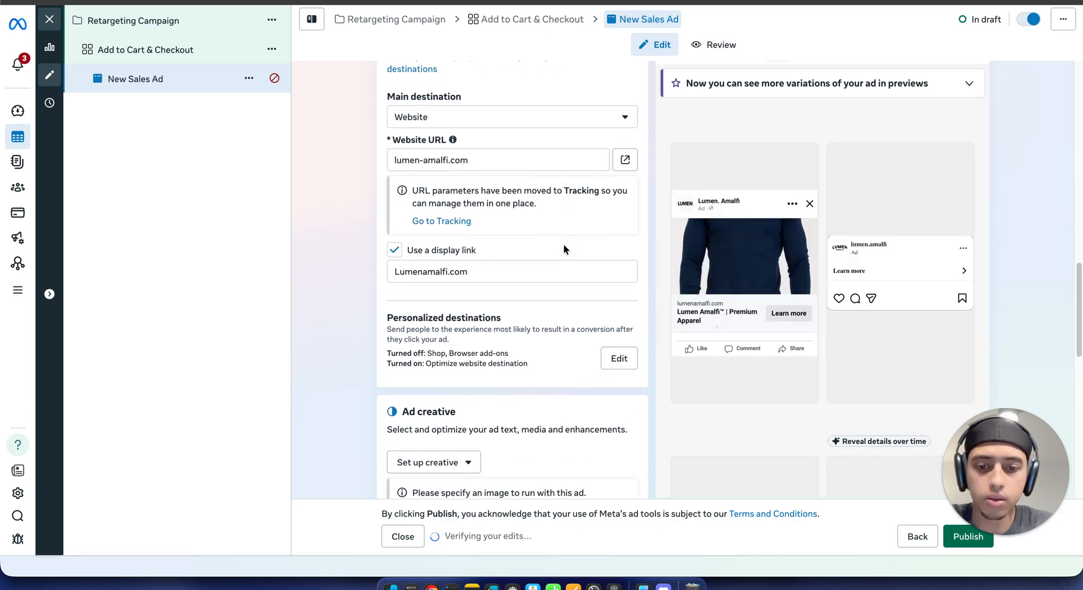
click(420, 463)
click(444, 494)
click(156, 94)
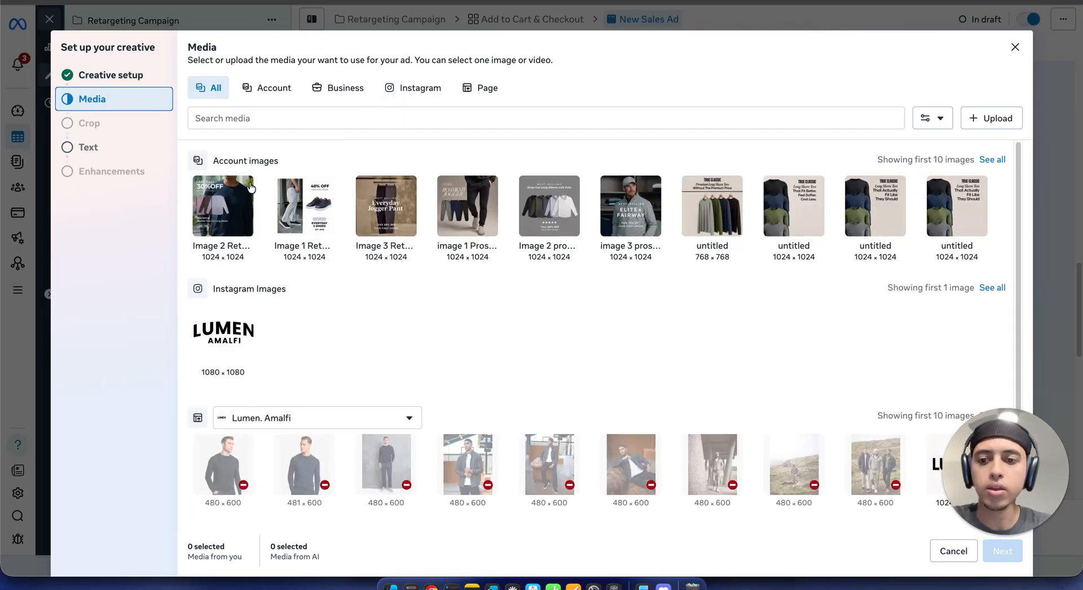
click(251, 187)
click(1002, 551)
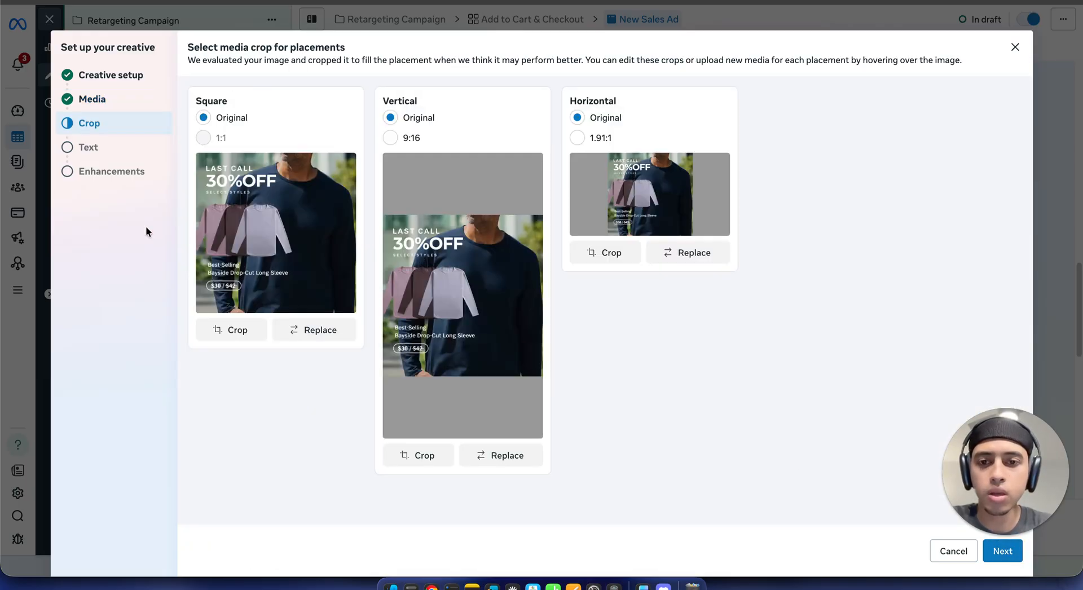
click(1003, 551)
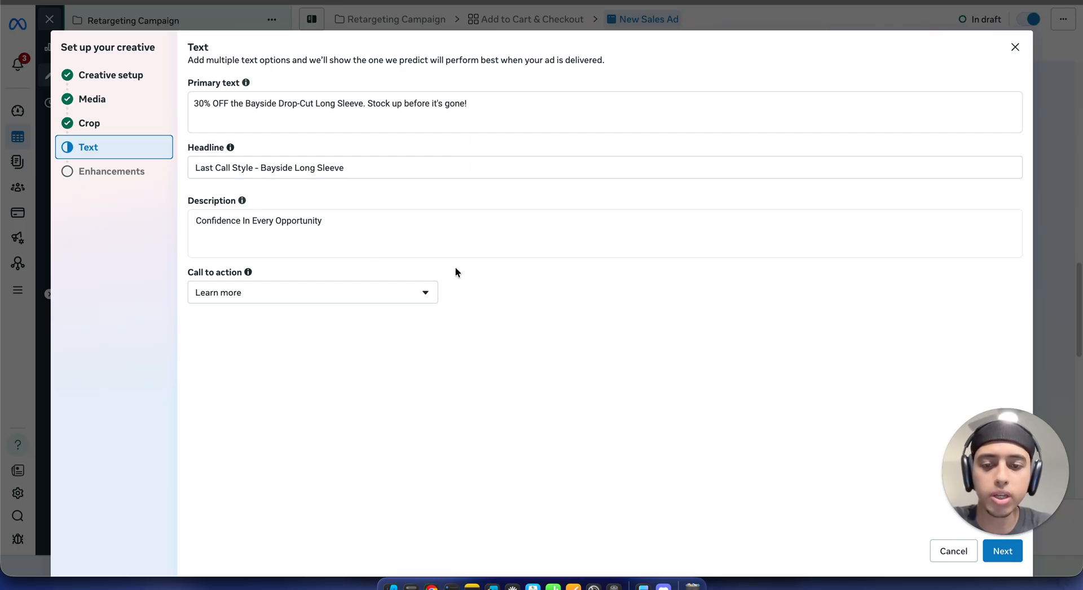
Step: Set the creative's call to action to Shop now
click(401, 297)
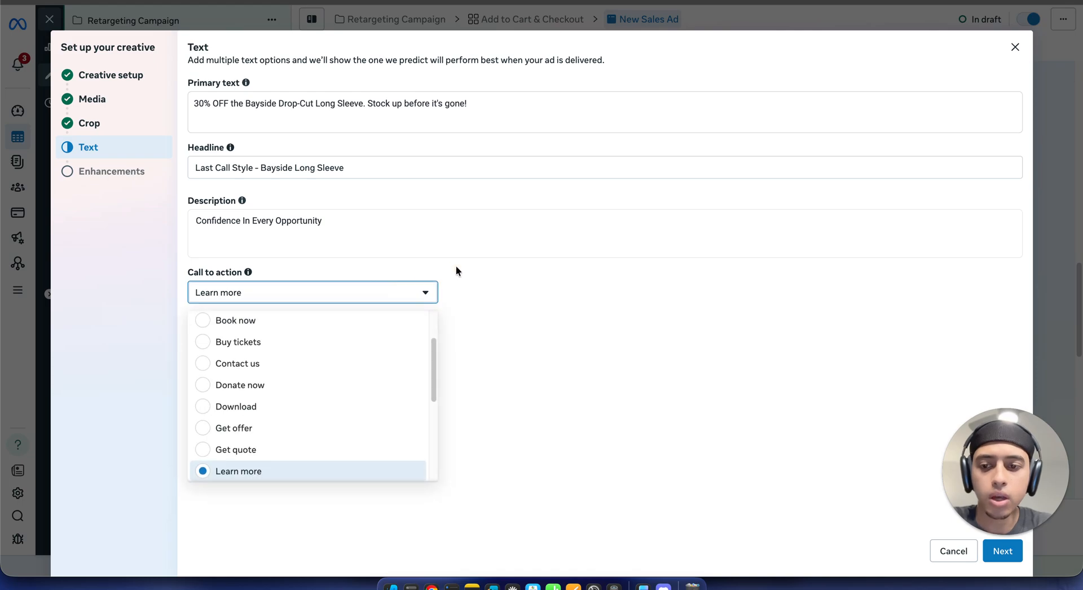
scroll(348, 409, down, 3)
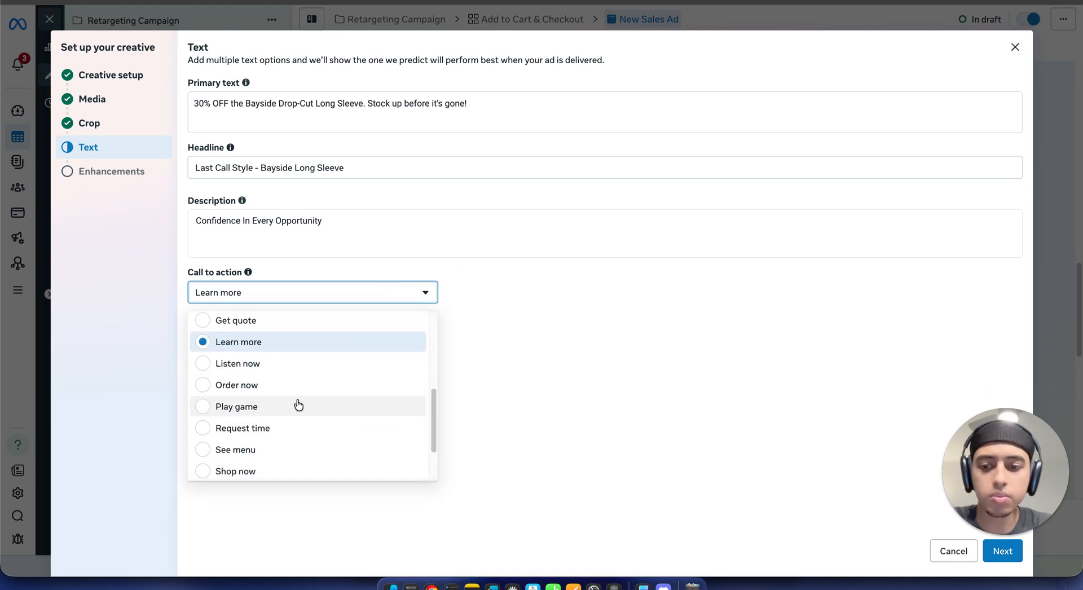
scroll(300, 405, down, 1)
click(293, 447)
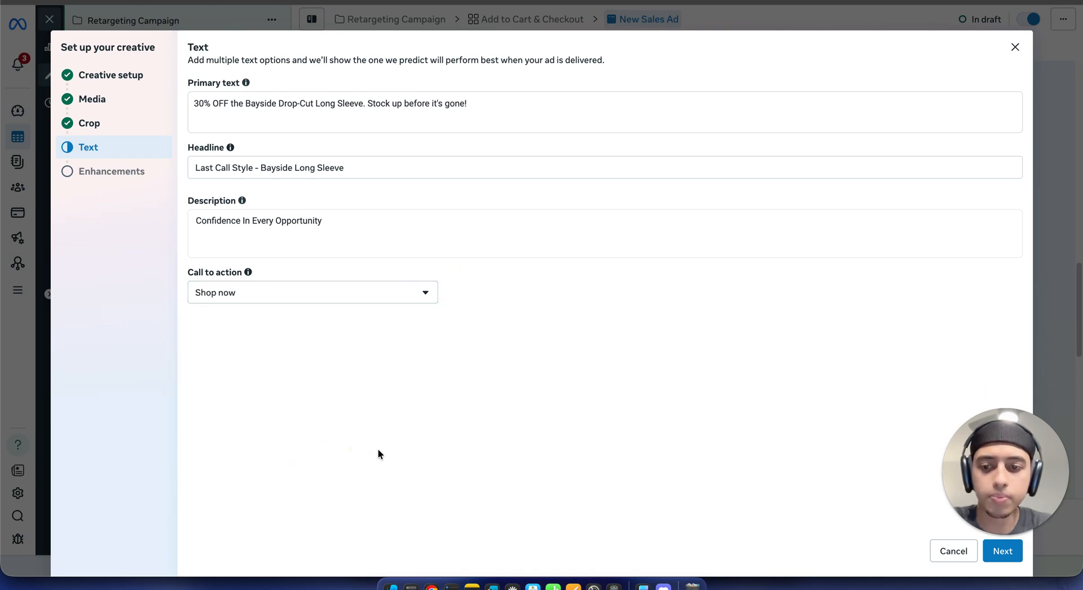
Step: Turn off the Add music enhancement and finish the creative setup
click(1007, 555)
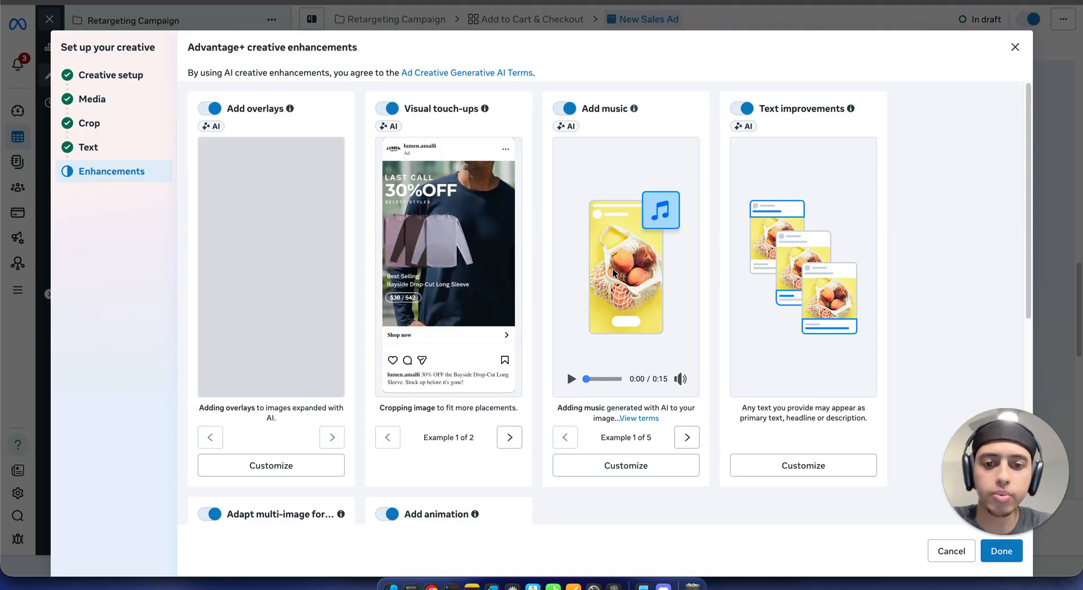
click(570, 109)
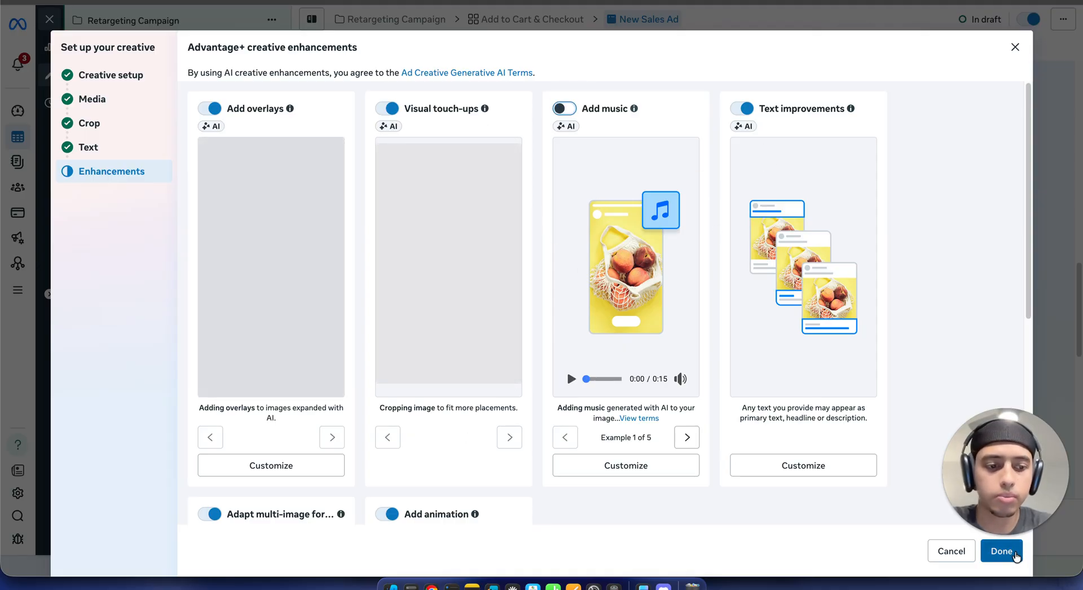
click(1001, 551)
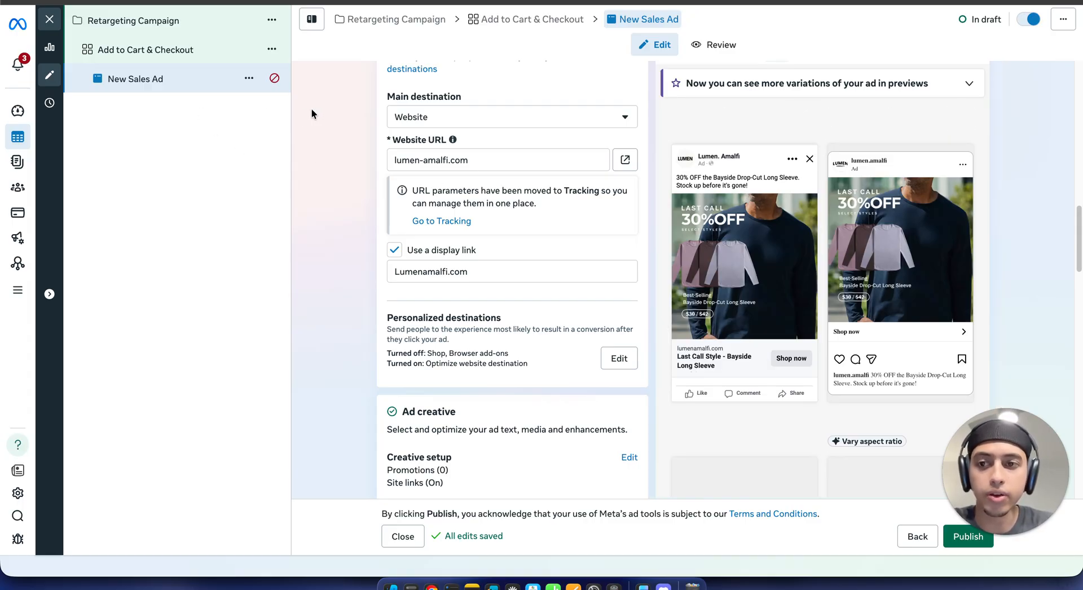
Step: Quick-duplicate New Sales Ad and replace the copy's media with the 40% OFF Everyday 2 Shoes account image
click(248, 79)
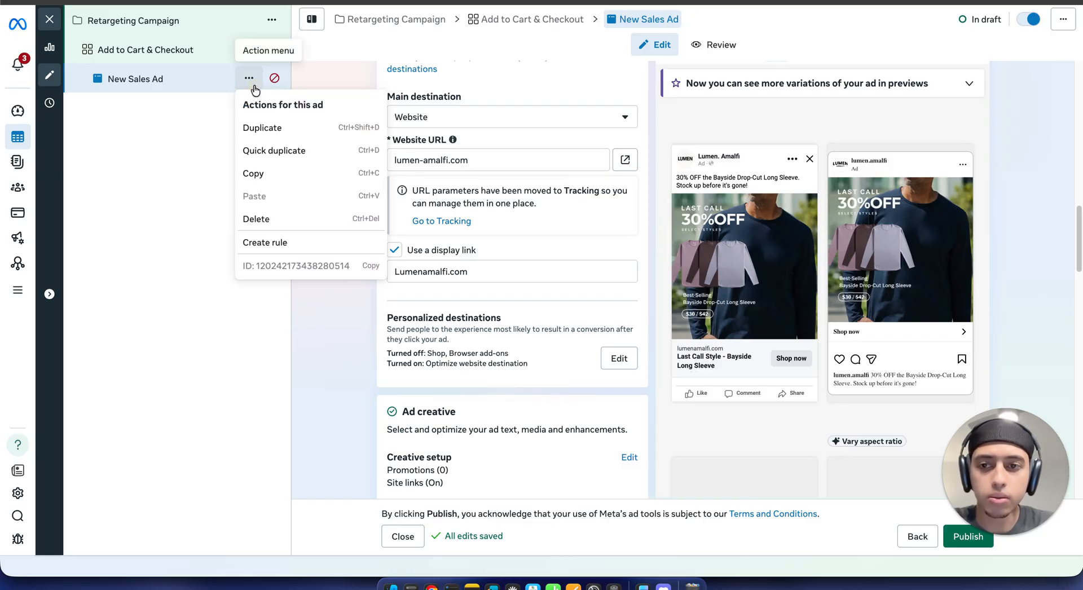
click(306, 155)
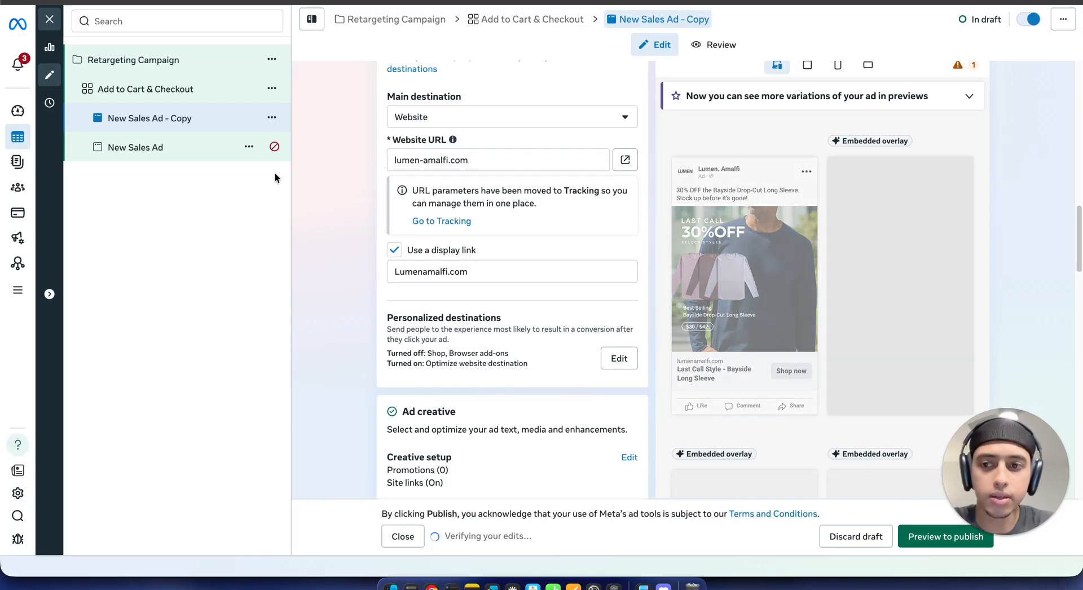
scroll(594, 171, down, 4)
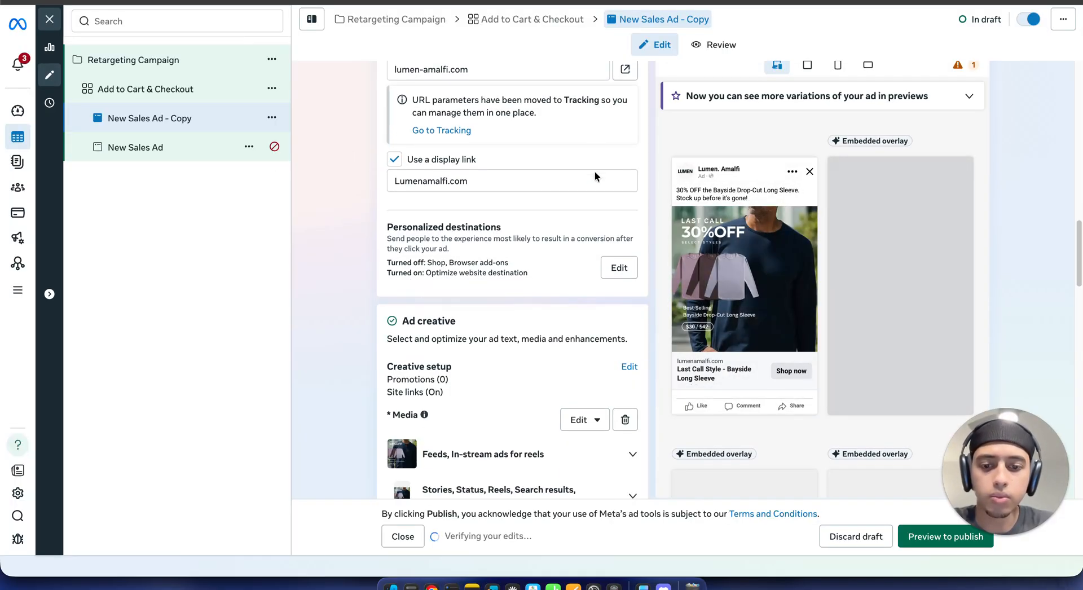
click(584, 298)
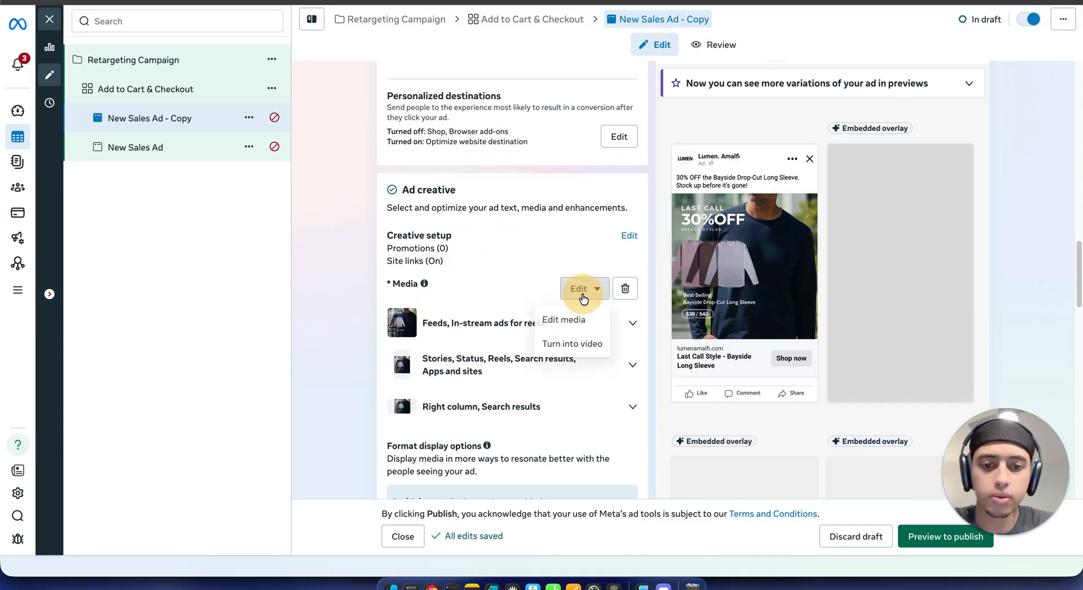
click(576, 326)
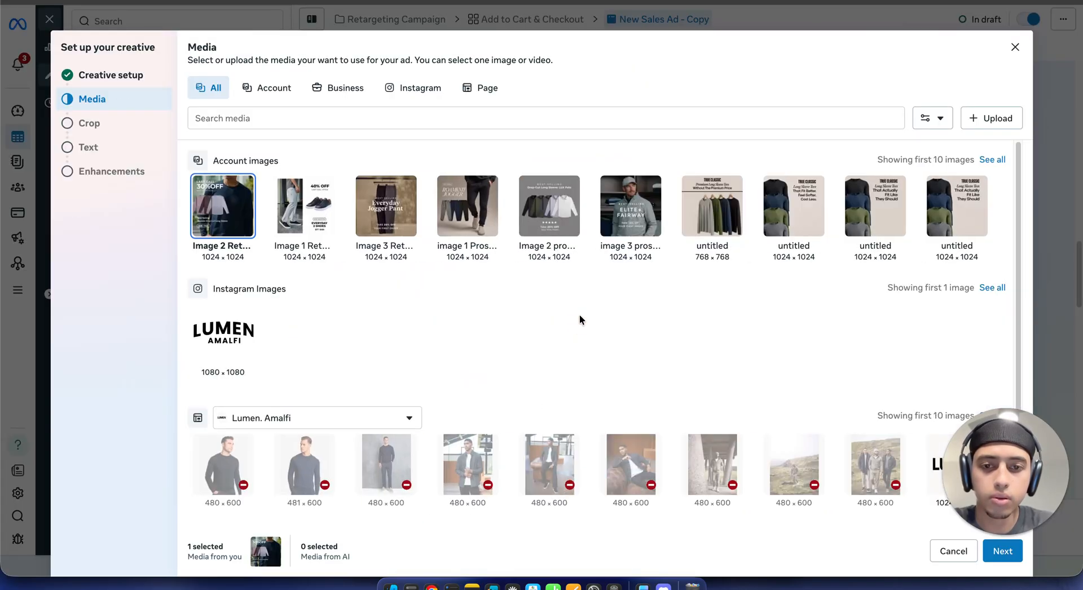
click(317, 211)
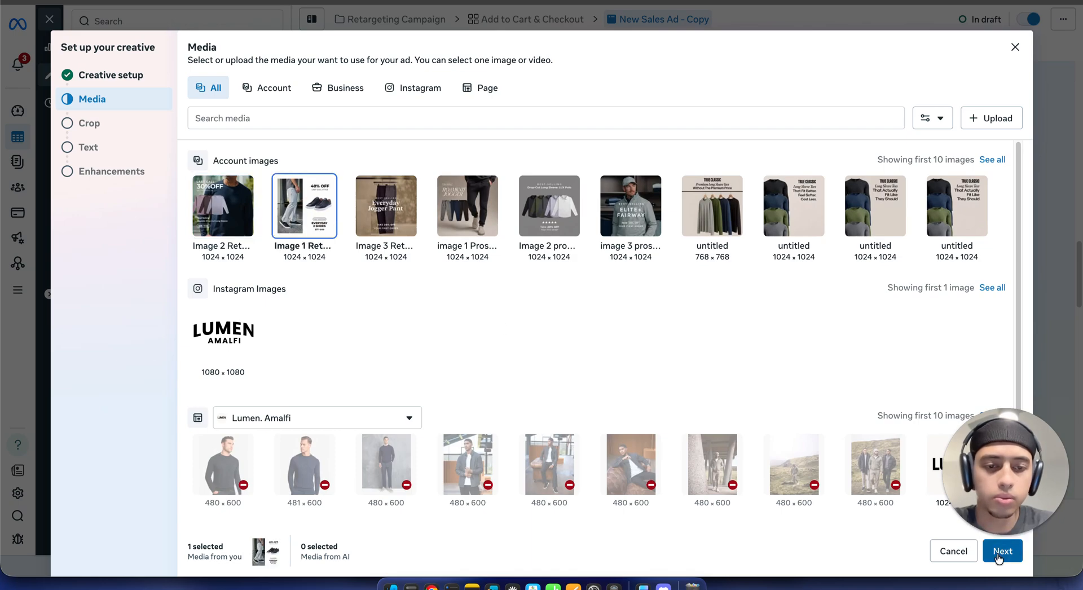
click(998, 556)
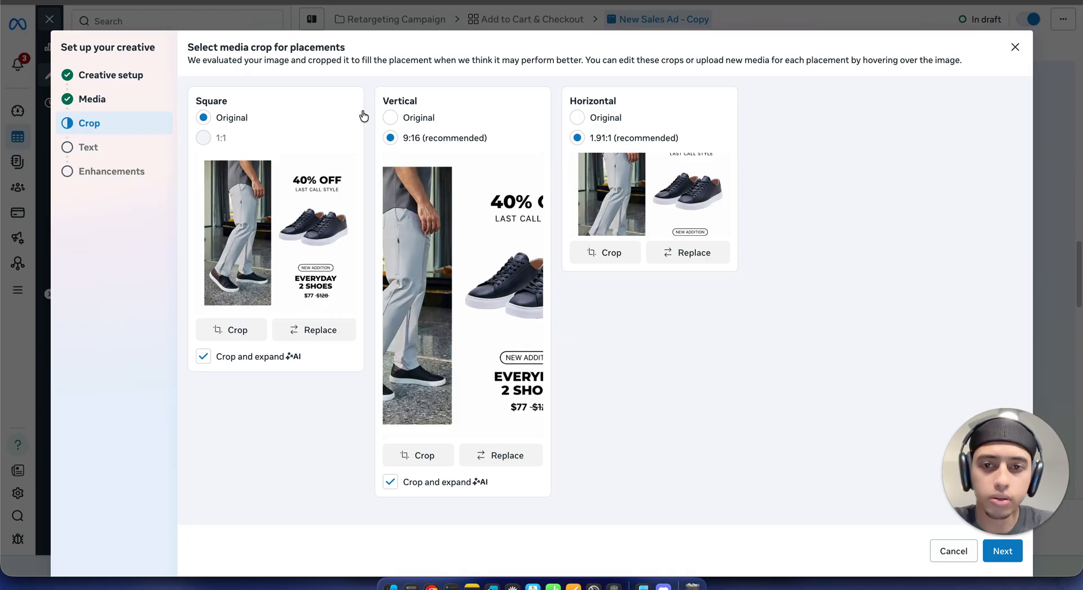
Step: Keep the Original crop for the vertical and horizontal placements of the shoe image
click(390, 118)
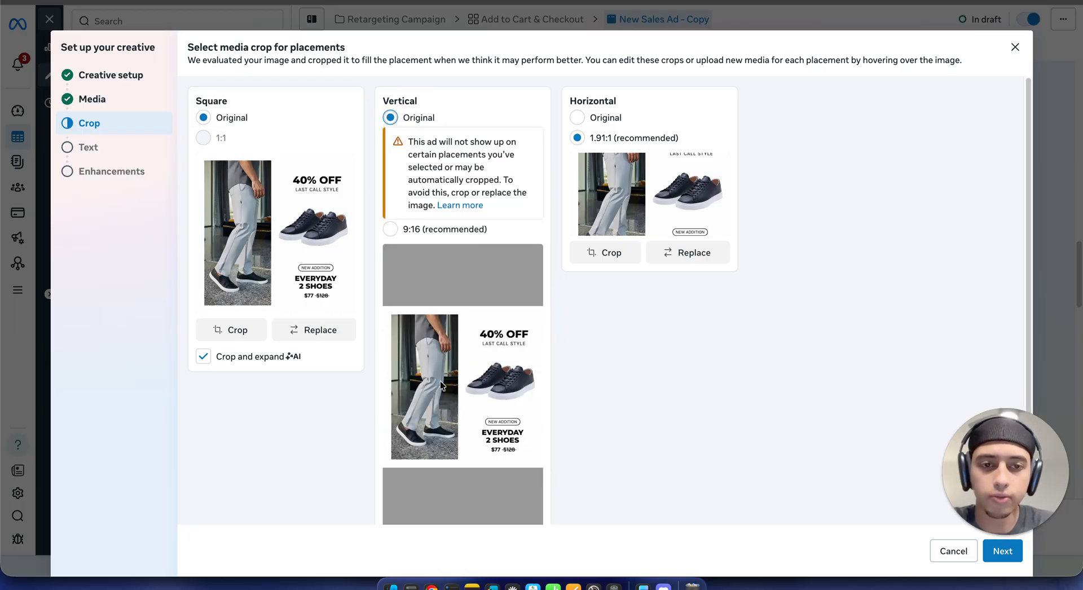
click(576, 118)
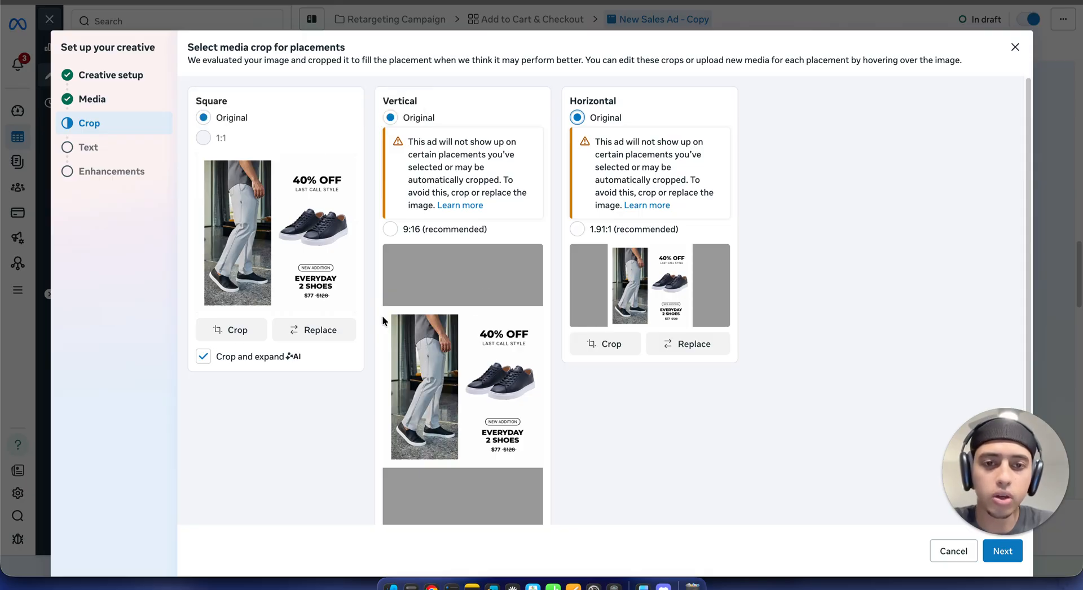
click(1002, 551)
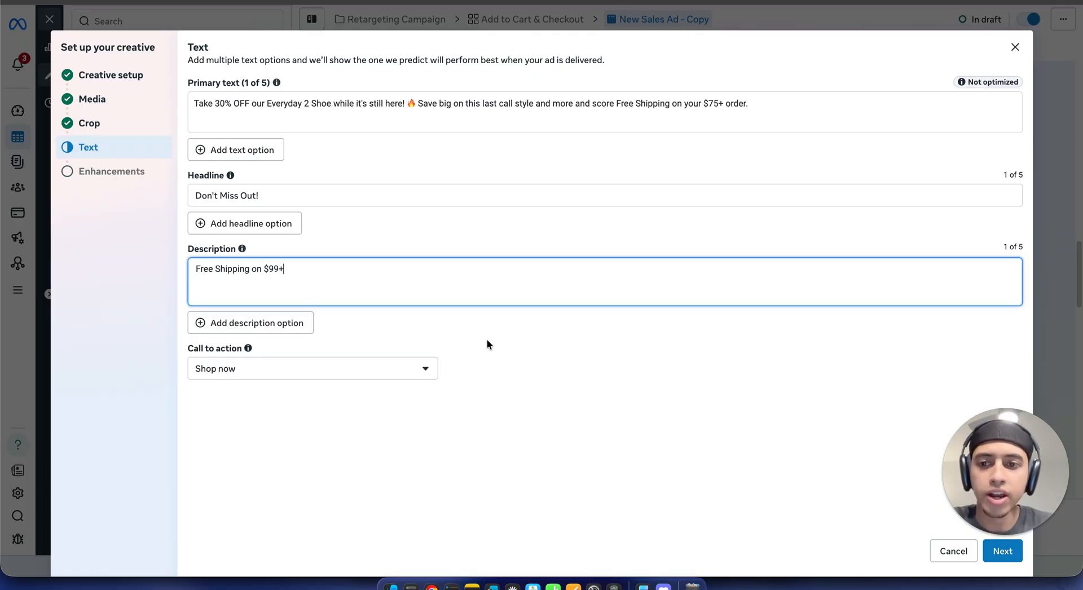
Step: Finish the creative with the 30% OFF Everyday 2 Shoe primary text, headline "Don't Miss Out!" and description "Free Shipping on $99+"
click(391, 182)
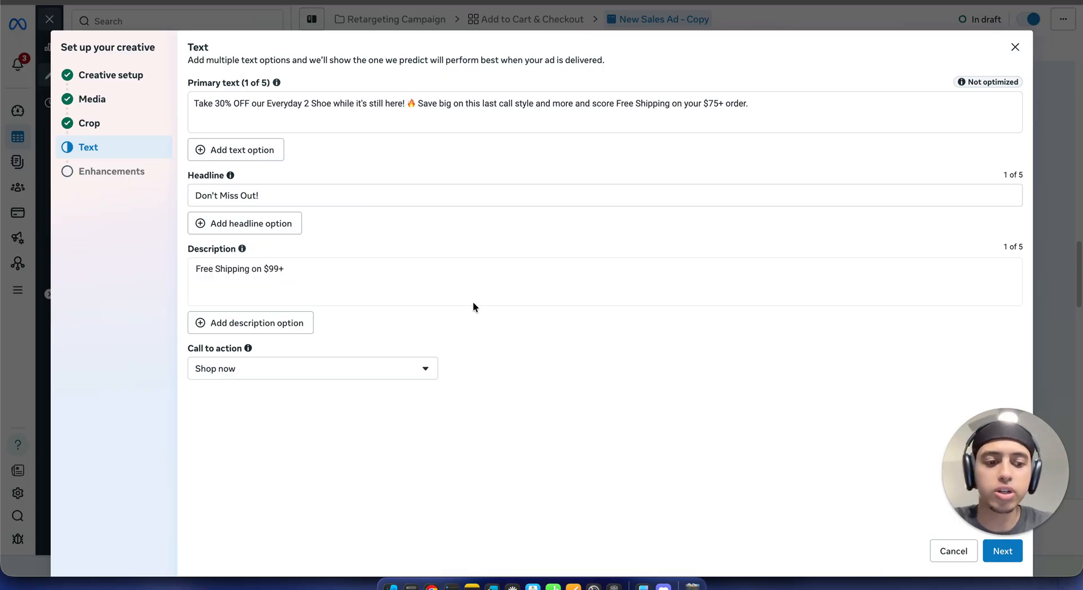
mouse_move(970, 539)
click(1002, 551)
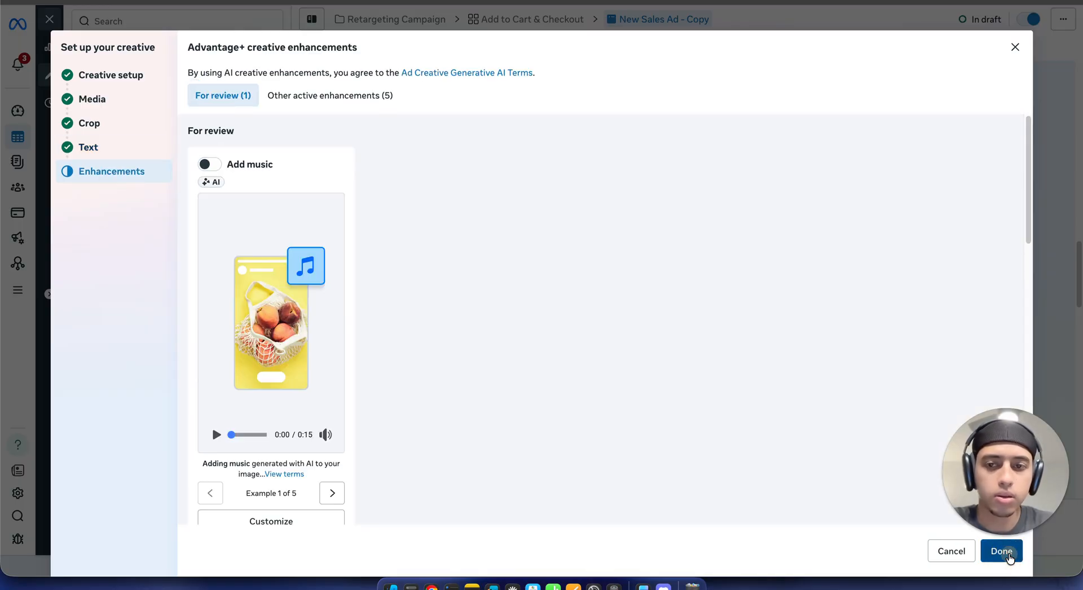
click(1001, 551)
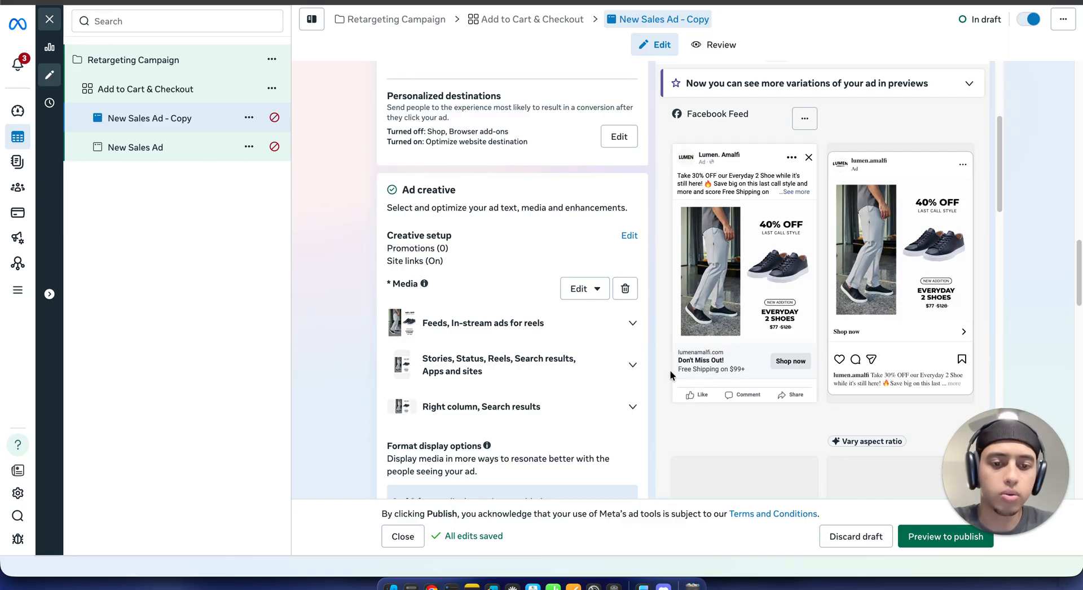
Step: Review the copied ad's media, text, call to action and enhancement settings
scroll(547, 268, down, 7)
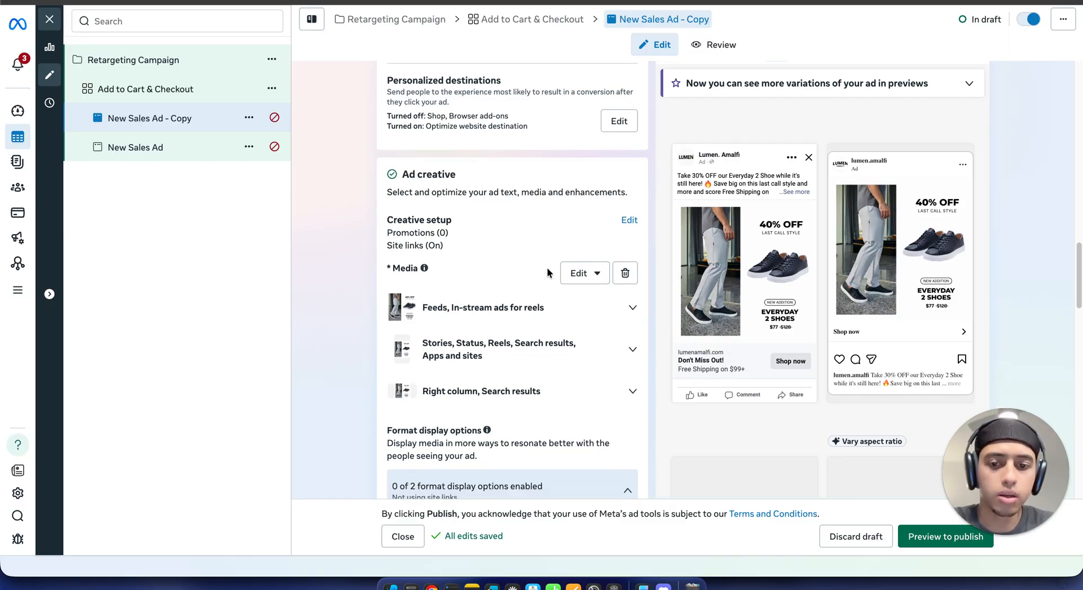
scroll(490, 358, down, 4)
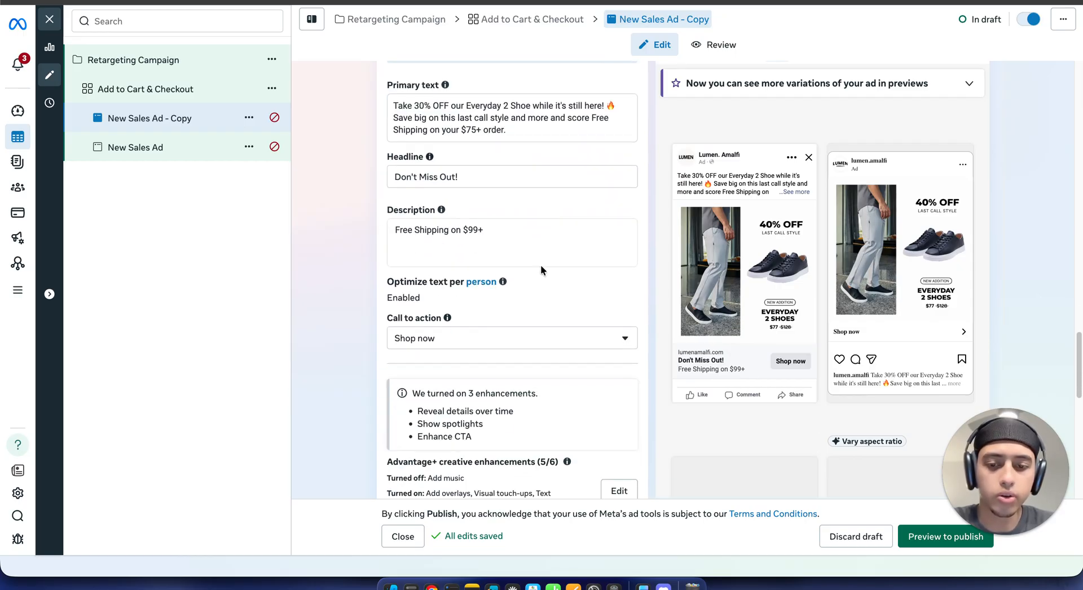
scroll(541, 266, down, 1)
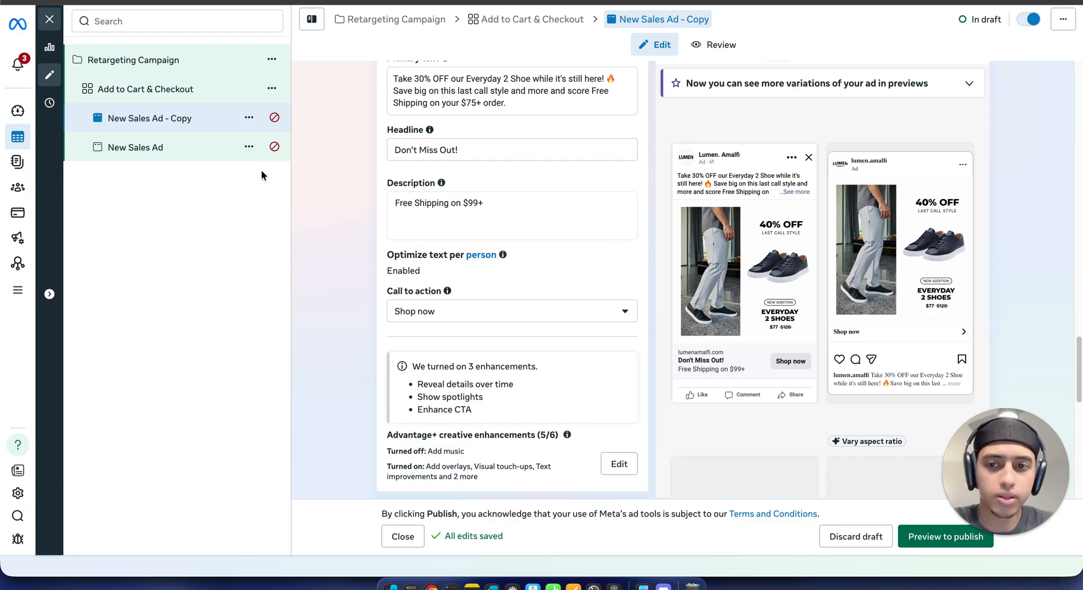
scroll(591, 260, down, 2)
scroll(590, 252, up, 2)
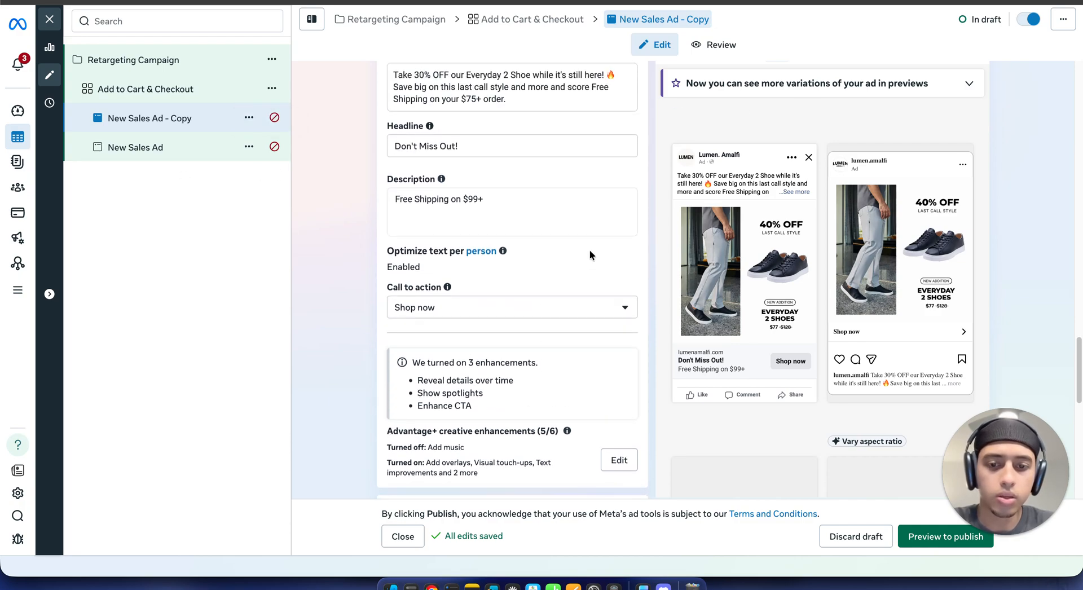
scroll(590, 251, down, 5)
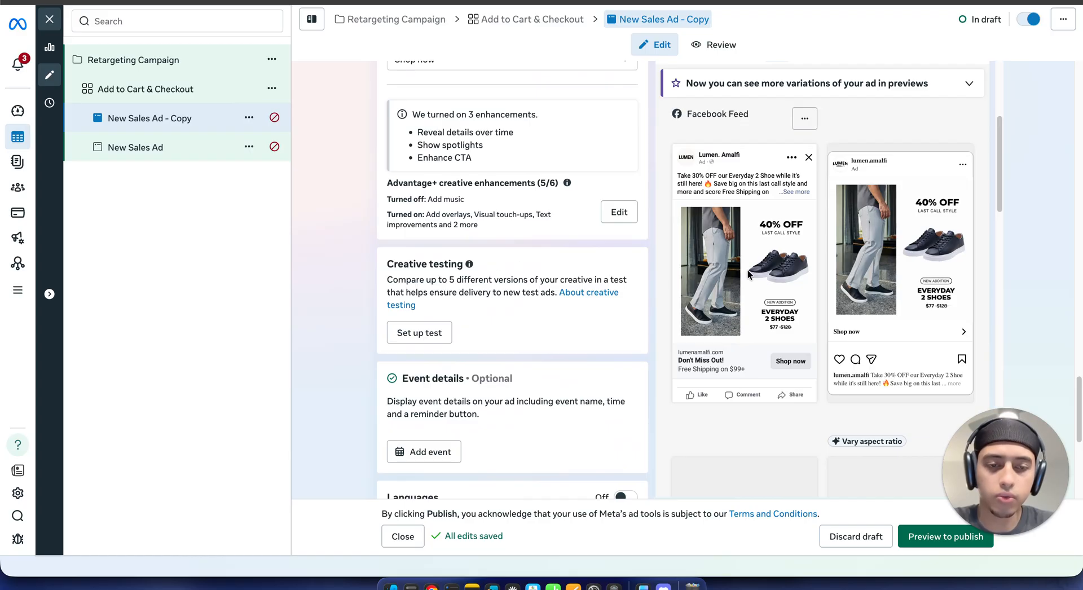
scroll(595, 273, down, 3)
Step: Try adding a /shoes path to the copied ad's website URL, and remove it again
scroll(580, 256, up, 15)
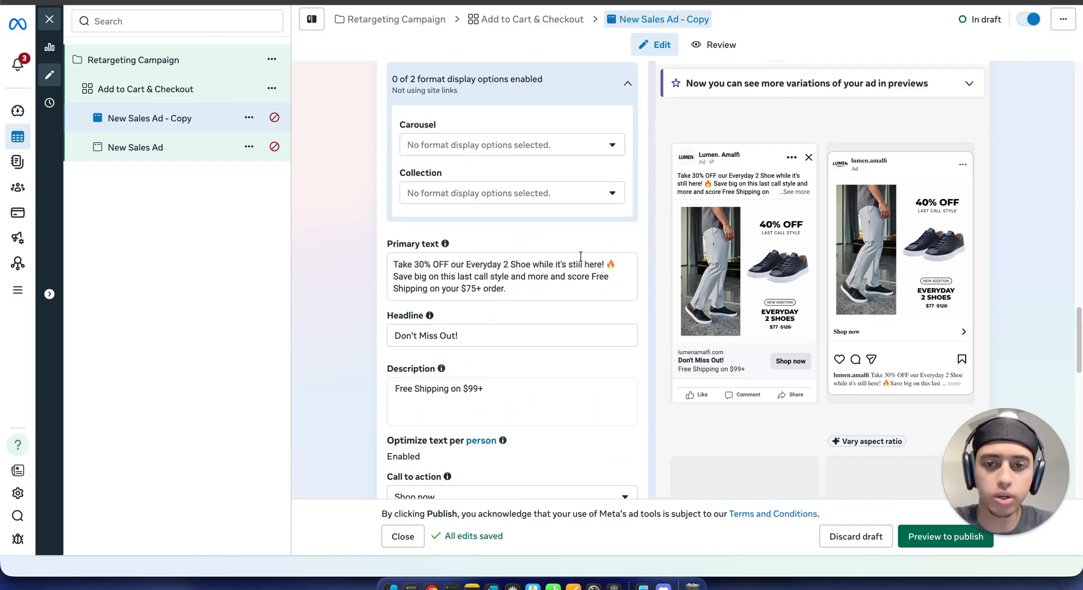
scroll(580, 256, up, 5)
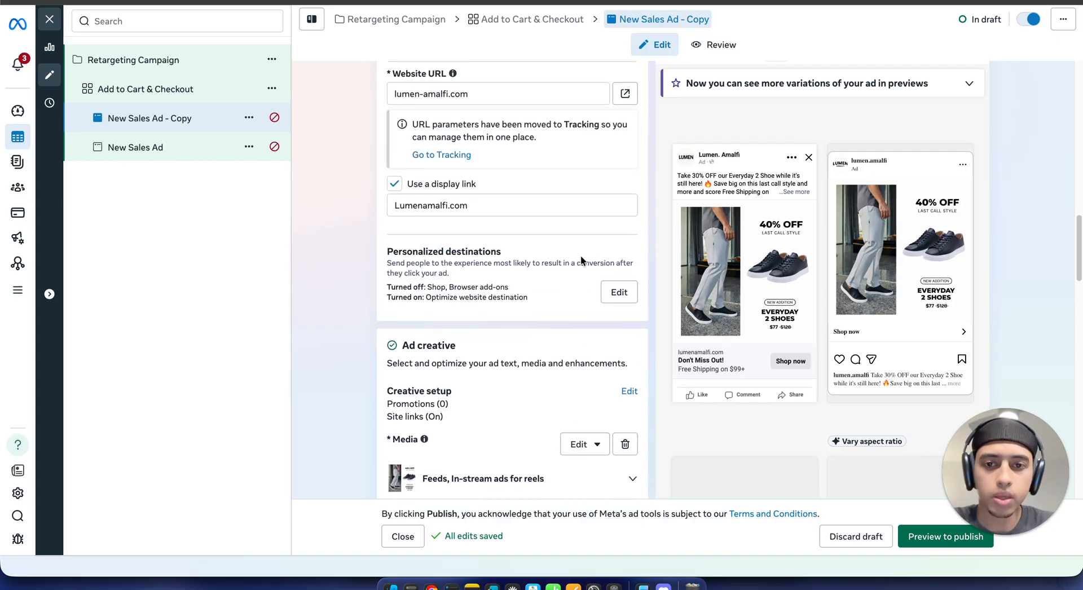
click(501, 173)
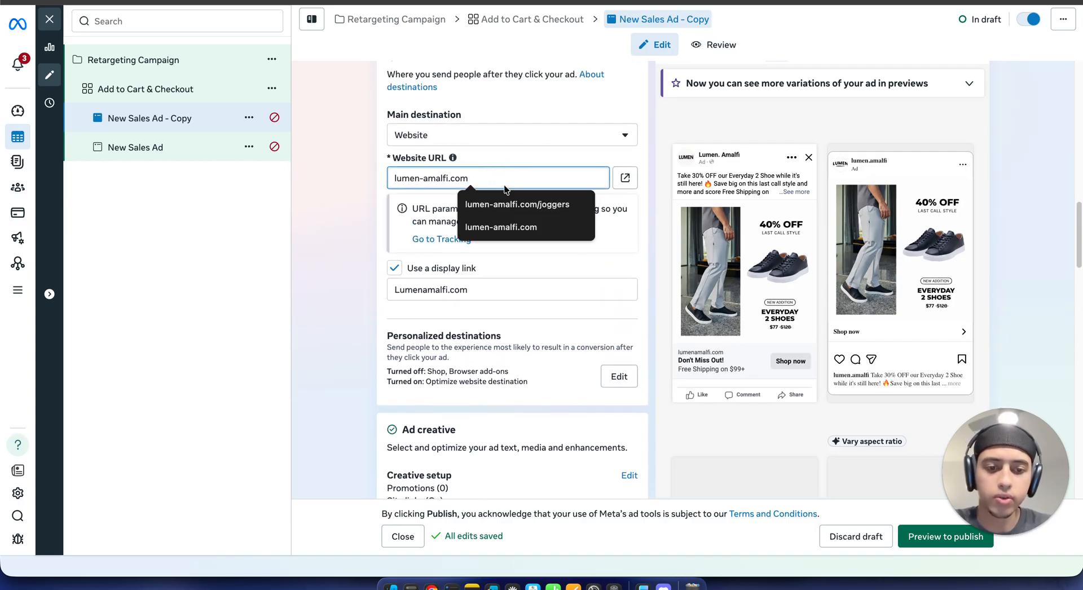
text(/sh)
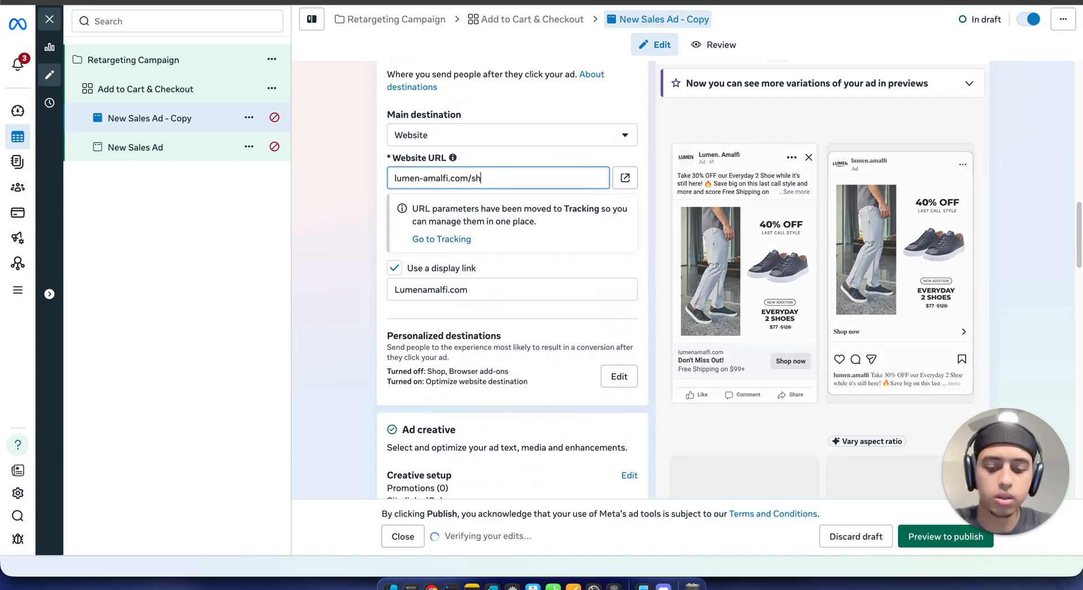
text(oes)
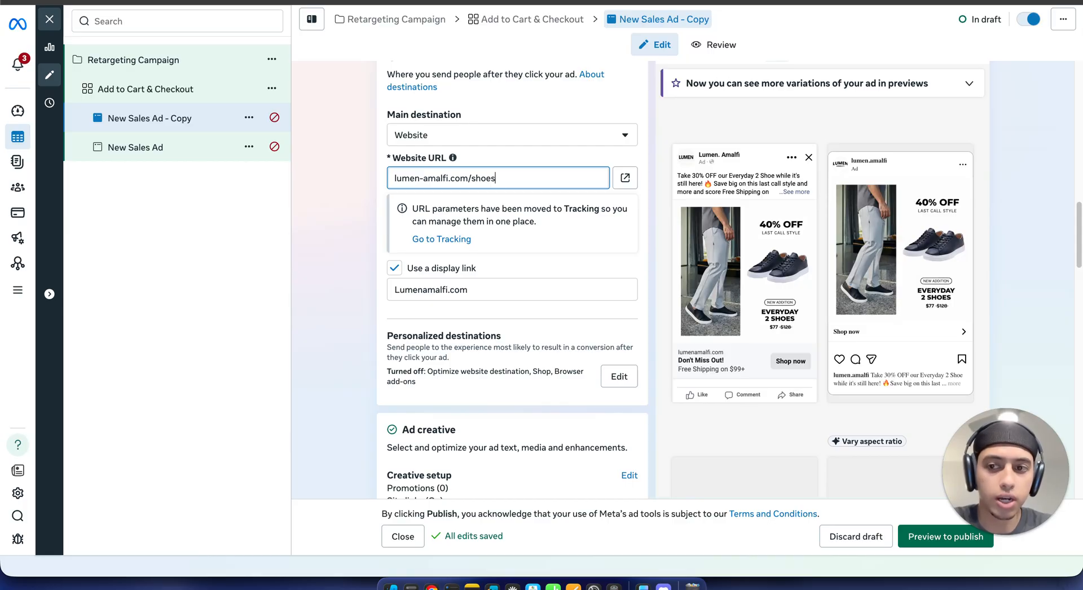
key(BackSpace)
key(BackSpace)
key(BackSpace)
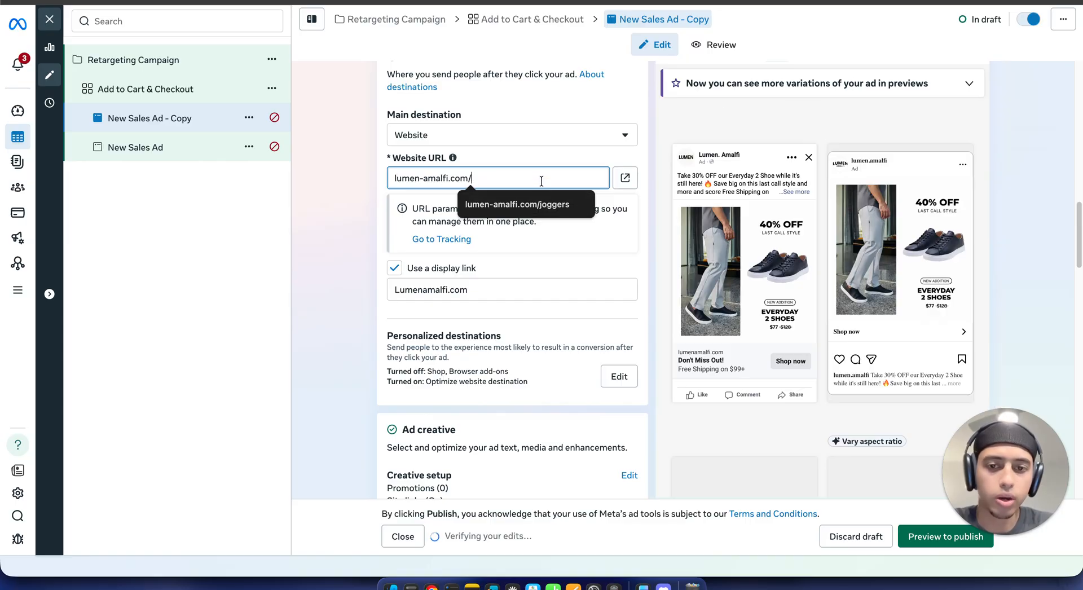
key(BackSpace)
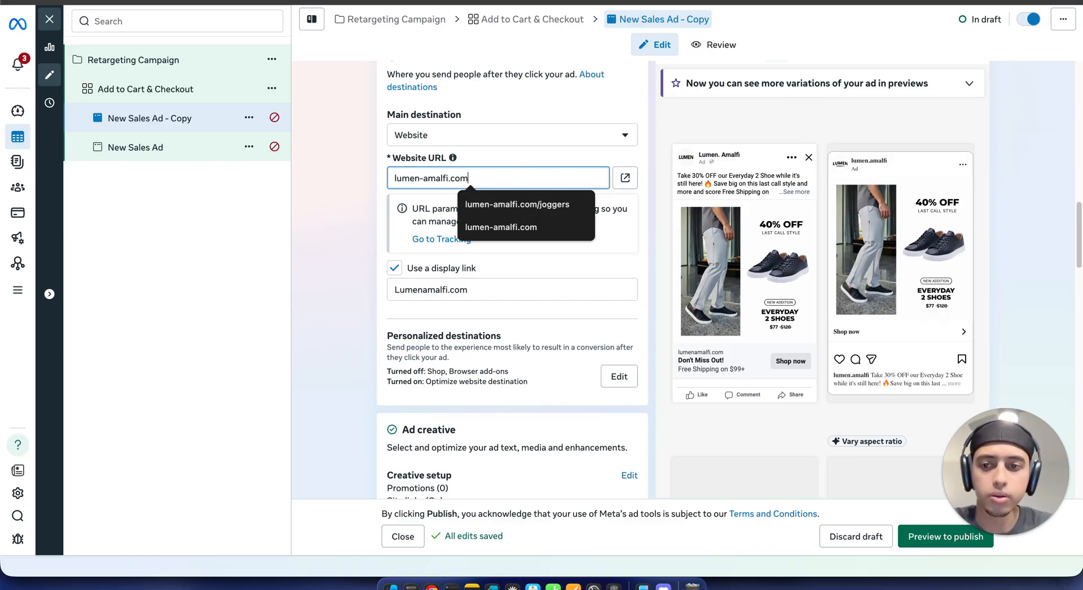
Step: Rename the copied ad as "Media 2 - Copy"
scroll(525, 116, up, 5)
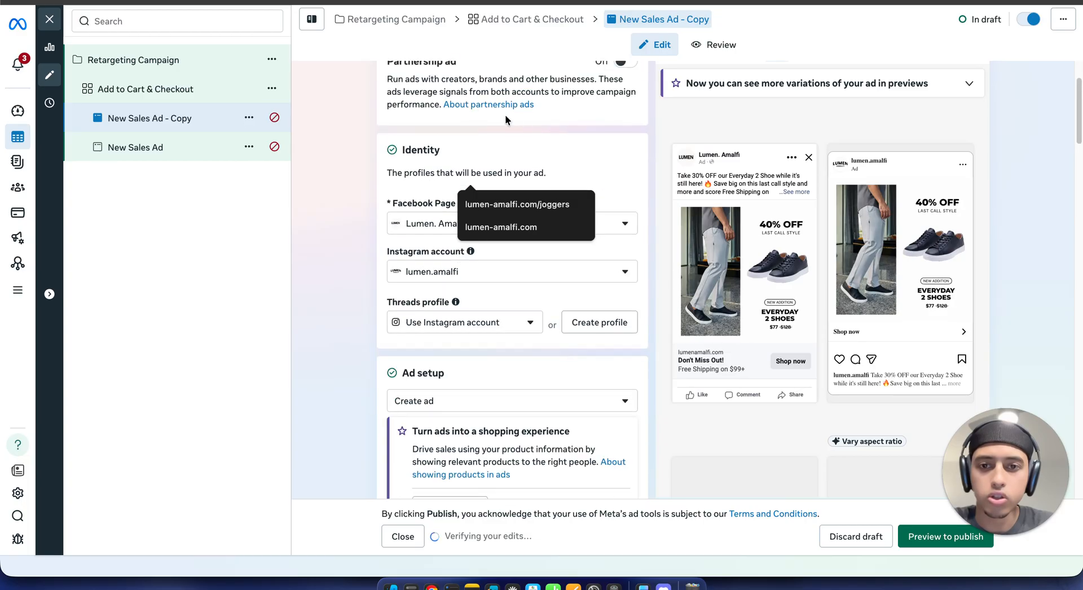
scroll(454, 116, up, 2)
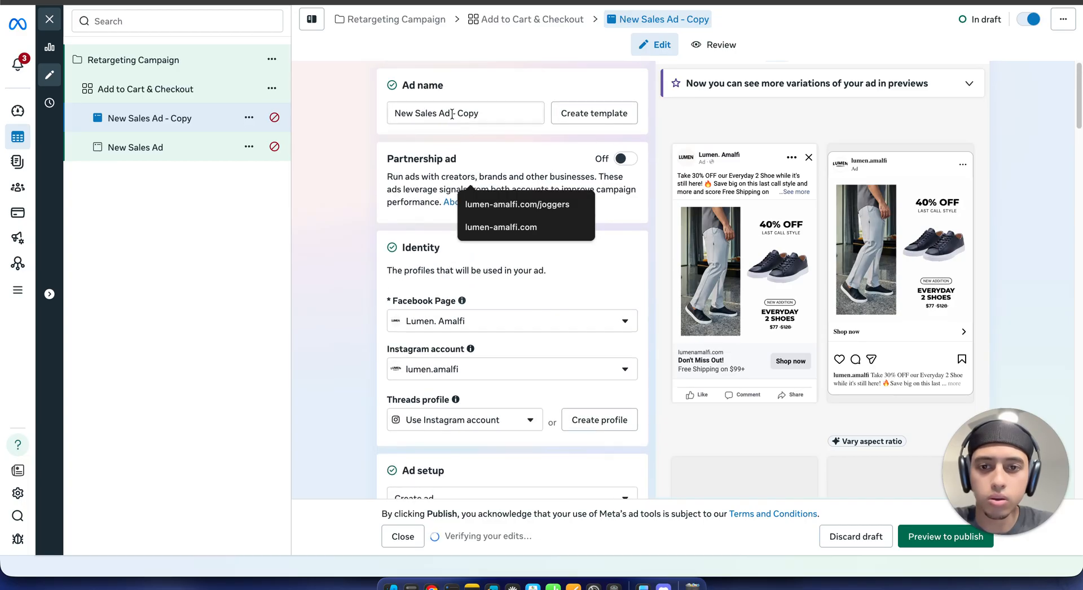
drag(449, 114, 393, 113)
text(Media 2)
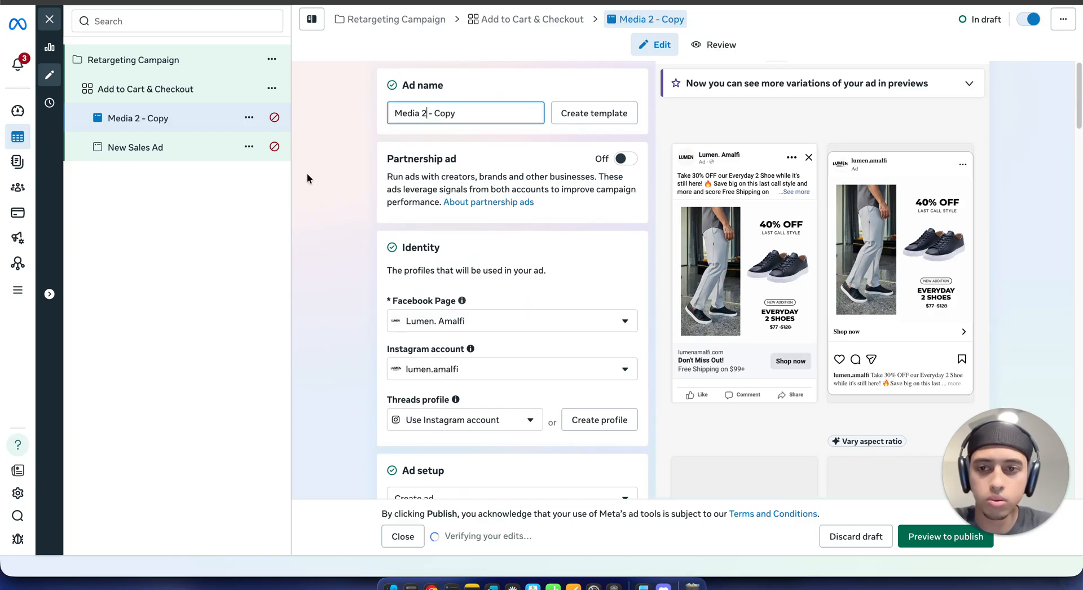
Step: Quick-duplicate the Media 2 - Copy ad and rename the duplicate as "media 3"
click(249, 117)
click(282, 188)
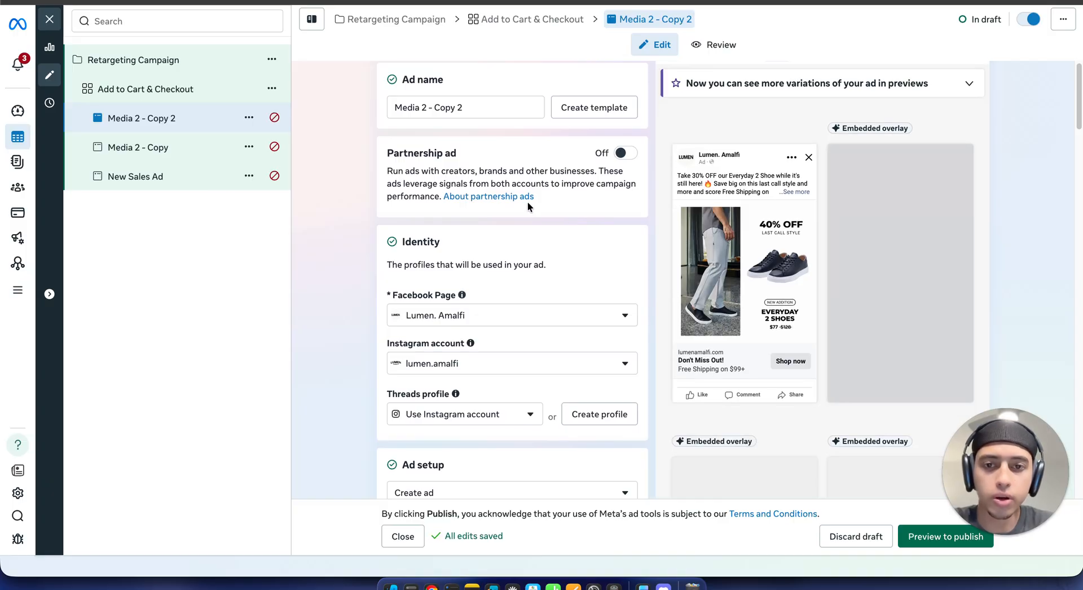
click(531, 107)
triple_click(469, 108)
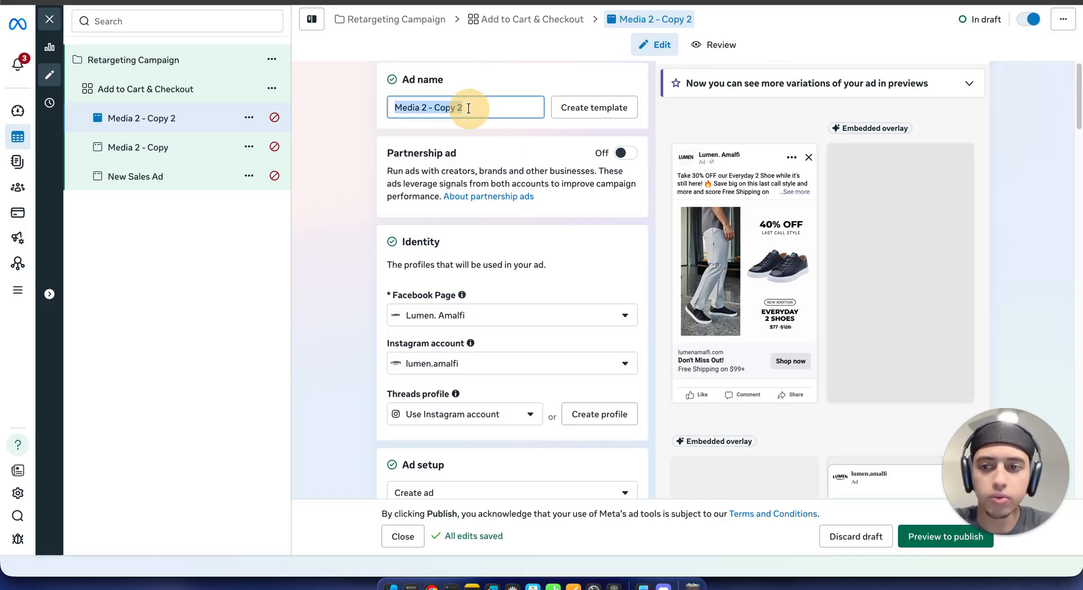
text(media)
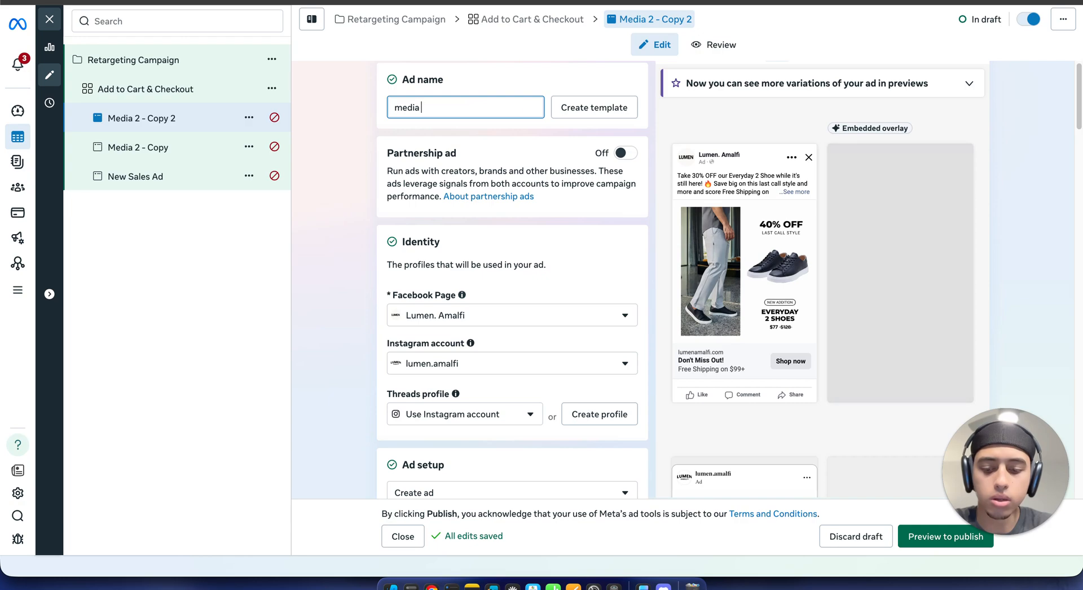
text( 3)
click(354, 114)
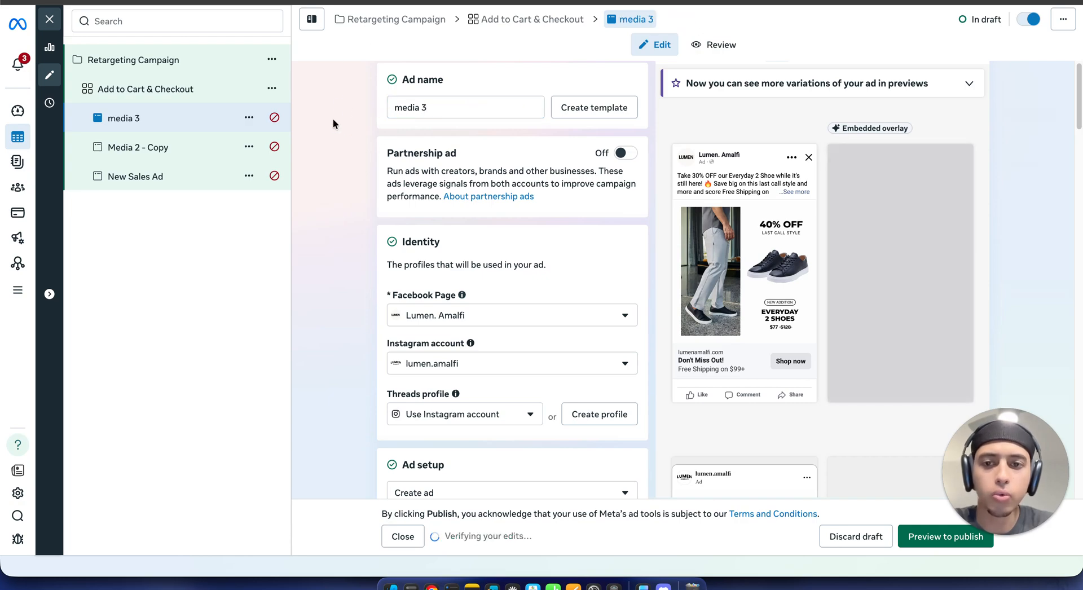
Step: Replace the media 3 ad's image with the account image starting "Image 3 Ret", showing the Everyday Jogger Pant
scroll(580, 239, down, 10)
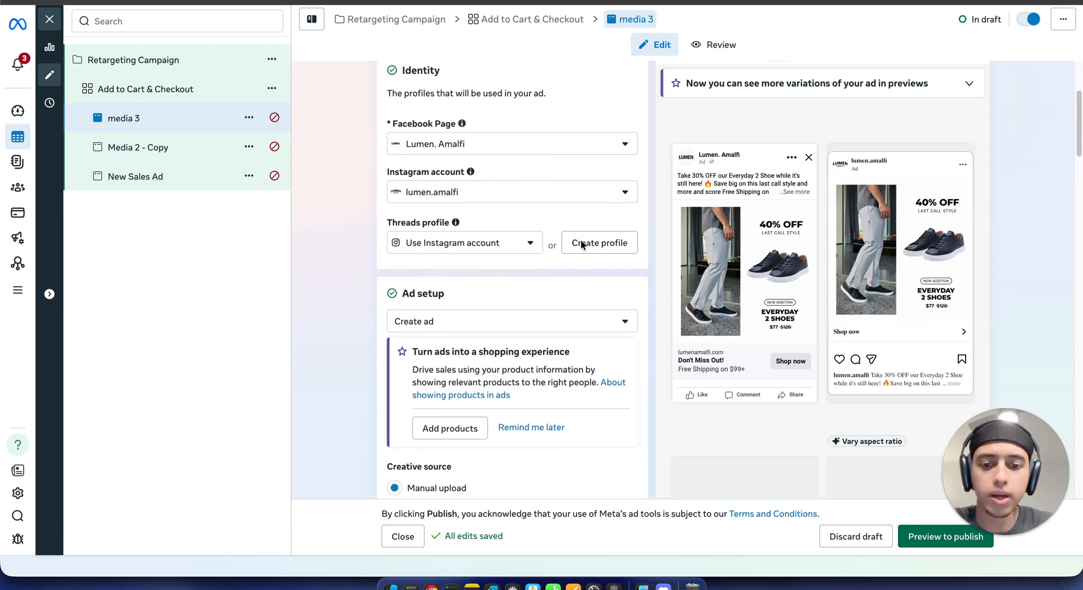
scroll(581, 242, down, 5)
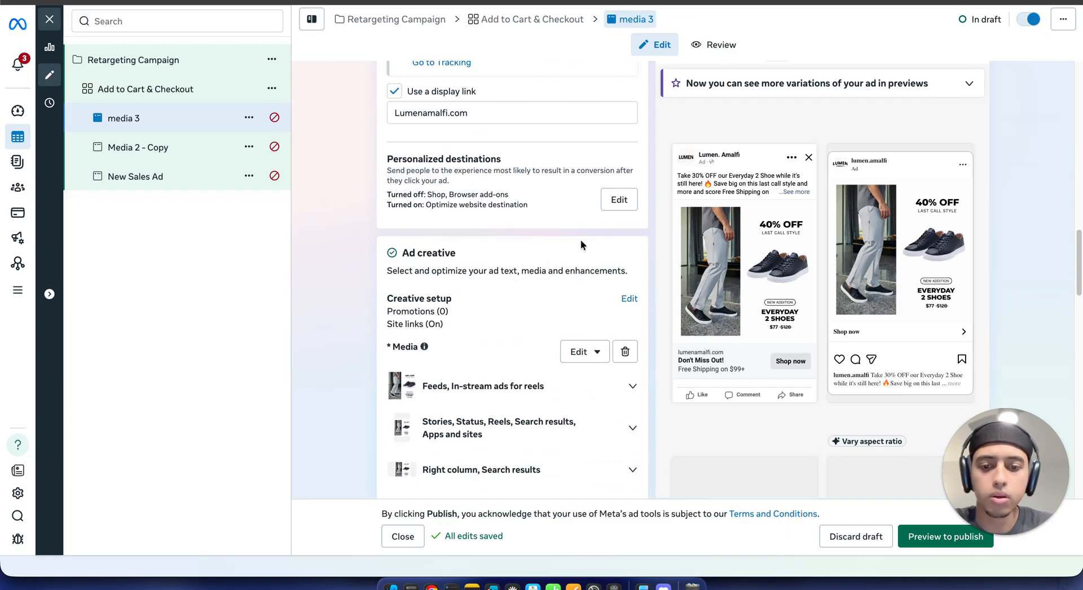
click(585, 350)
click(581, 378)
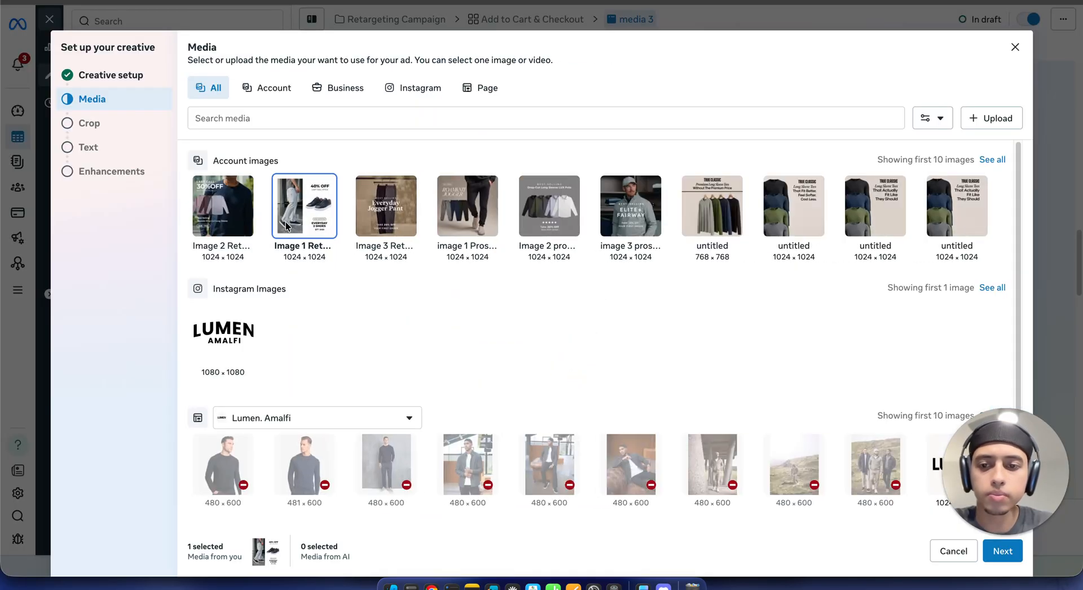
click(389, 212)
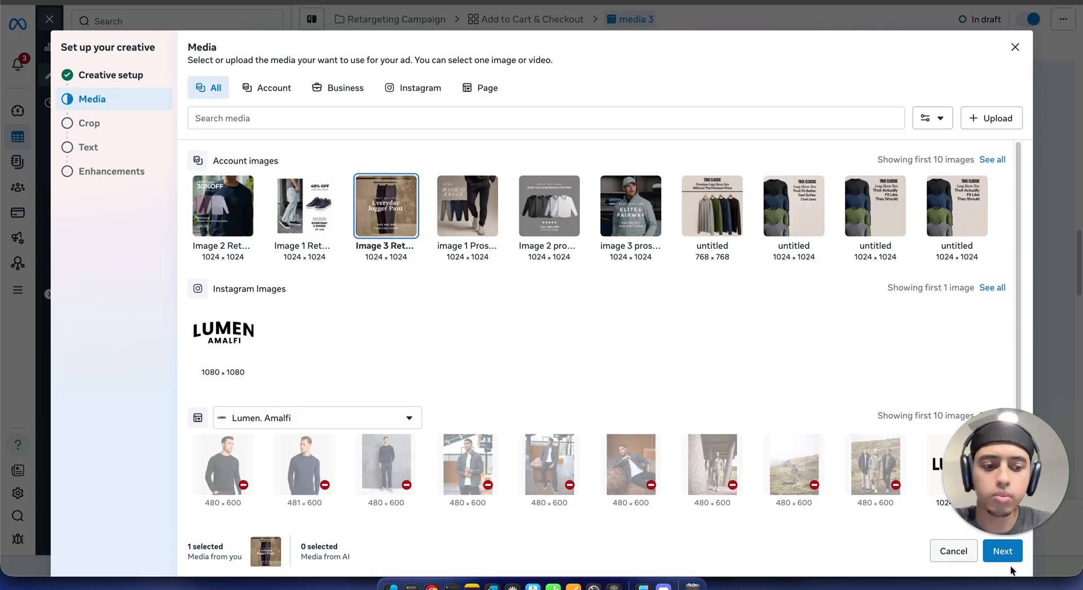
click(1002, 551)
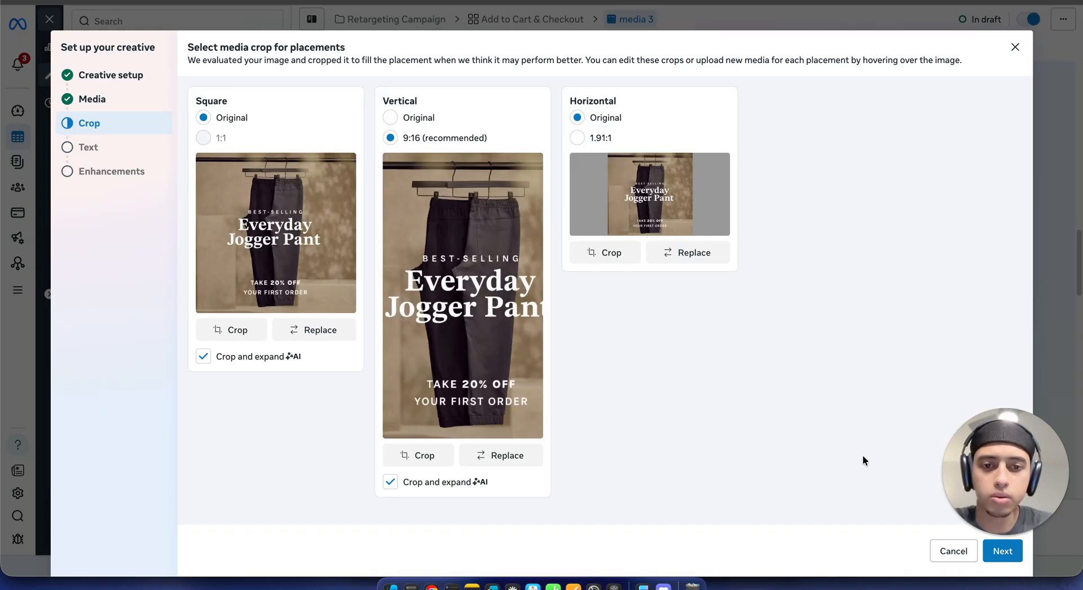
Step: Keep the suggested crops, use the Everyday Jogger primary text with headline "20% OFF Your First Order", and finish the creative setup
click(1002, 551)
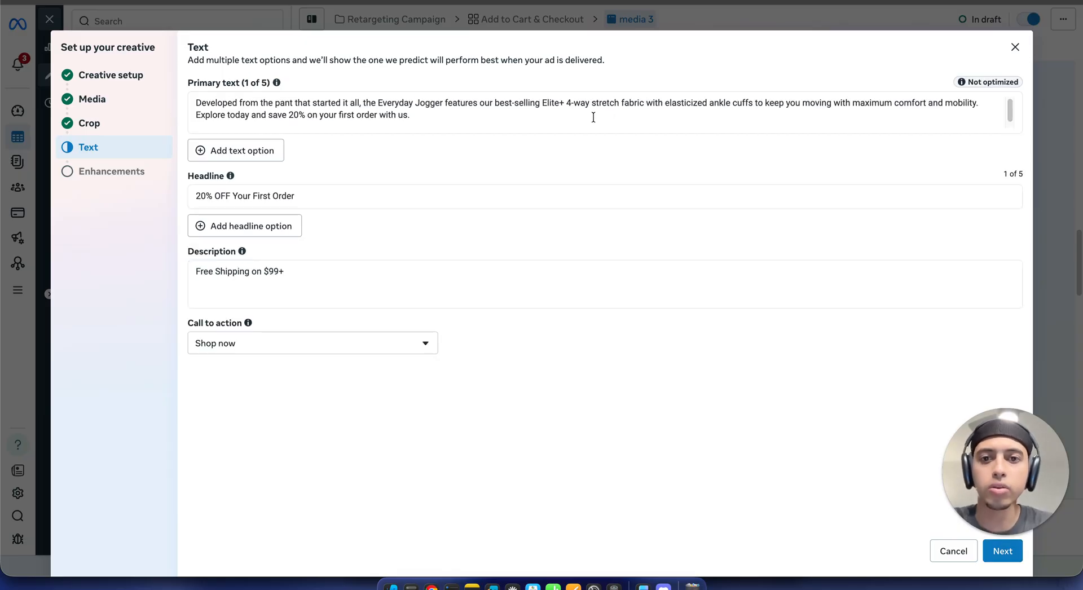
click(1003, 552)
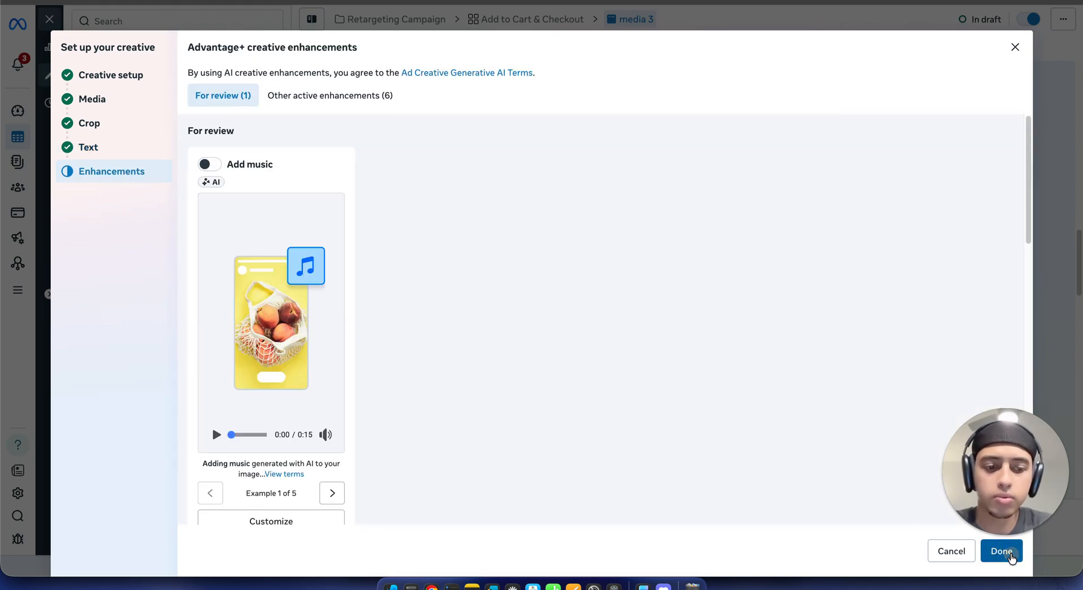
click(1002, 551)
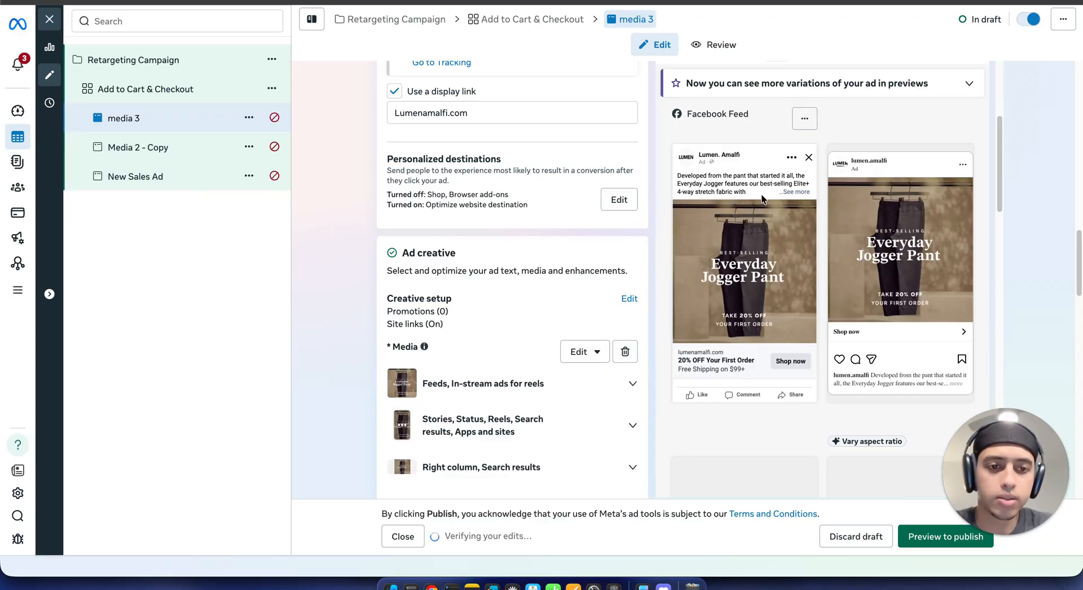
Step: Expand the primary text in the media 3 ad's Facebook Feed preview and review the placement previews
click(796, 192)
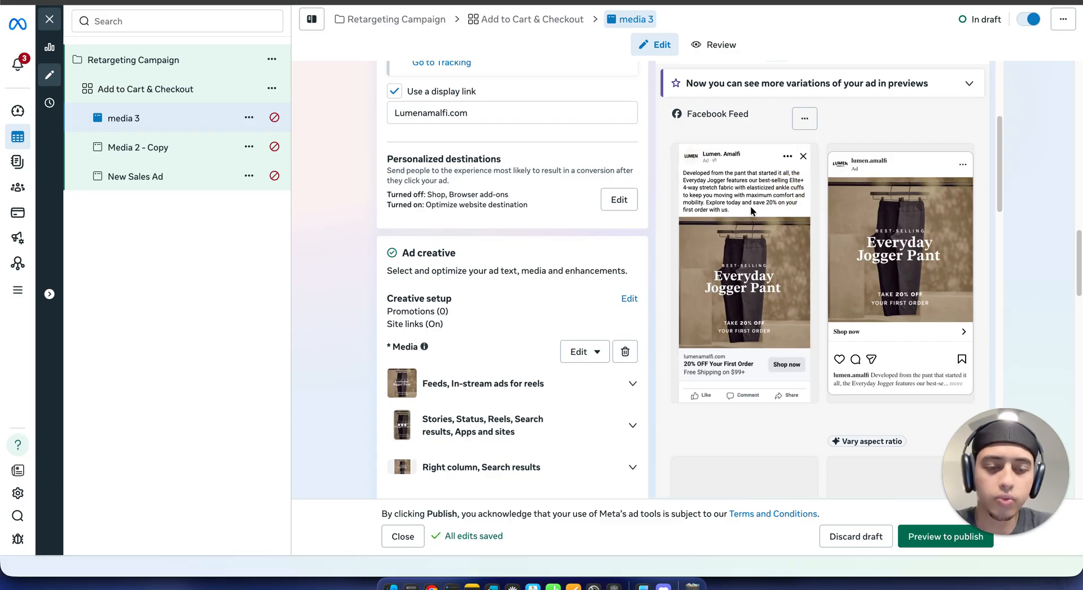
scroll(748, 203, down, 1)
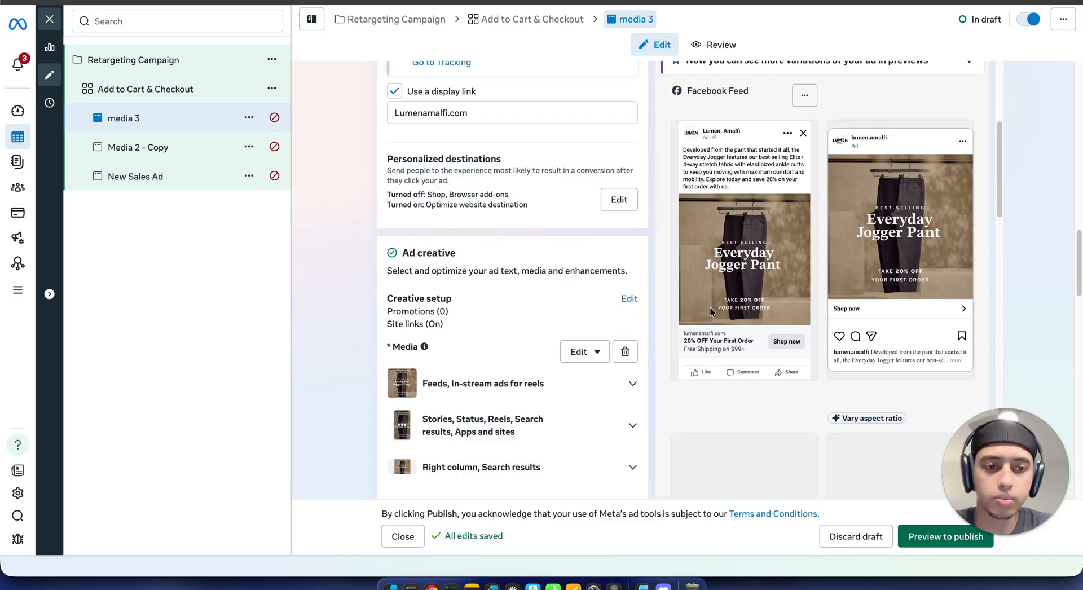
scroll(710, 306, down, 4)
scroll(706, 303, up, 5)
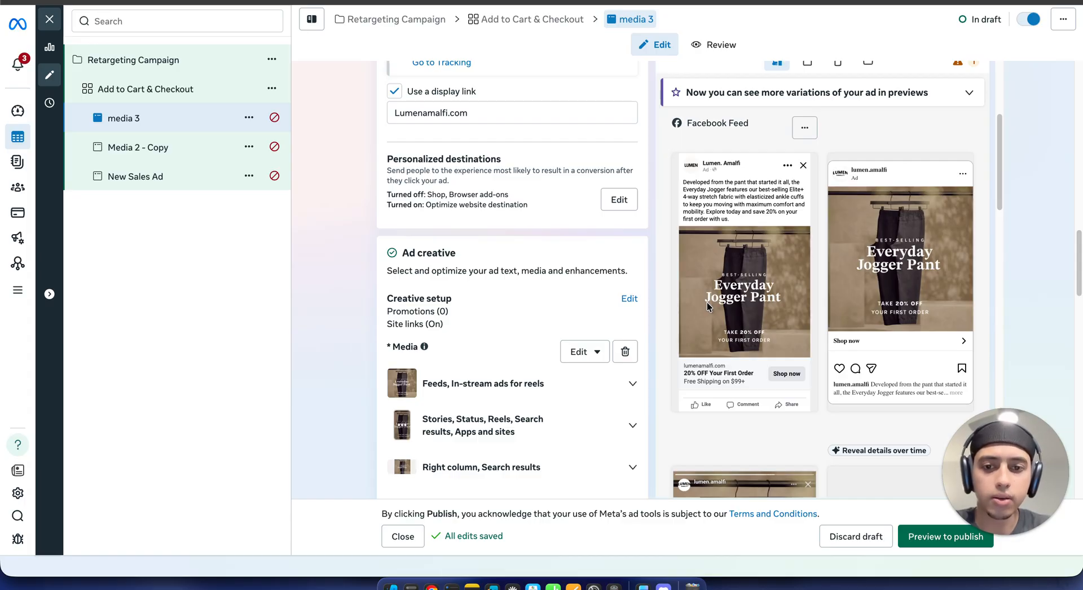
scroll(509, 228, down, 2)
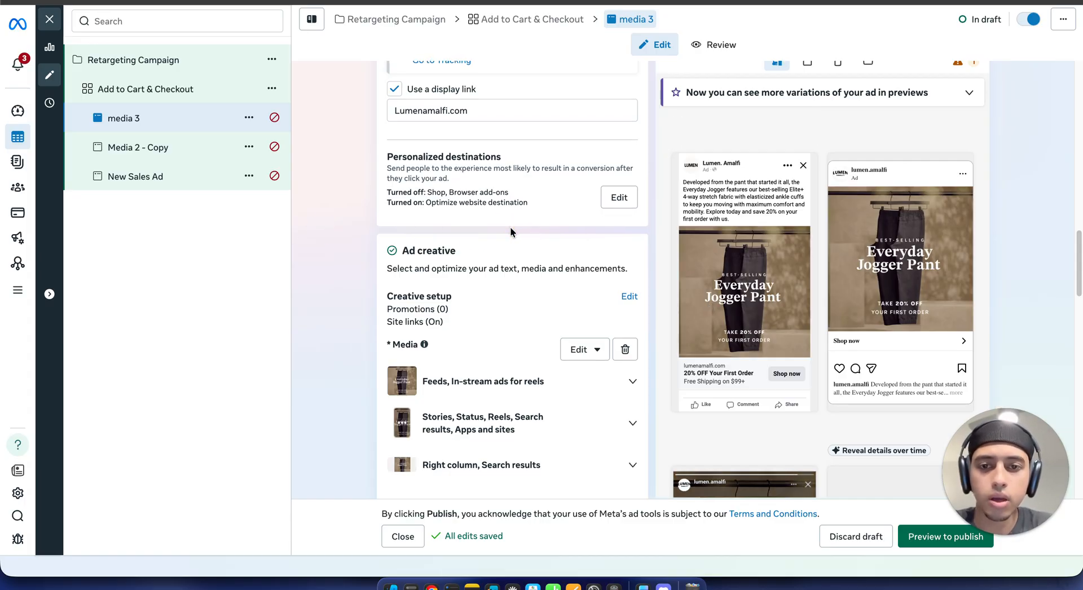
Step: Try adding a /joggers path to the media 3 ad's website URL, and remove it again
scroll(510, 227, up, 5)
click(519, 184)
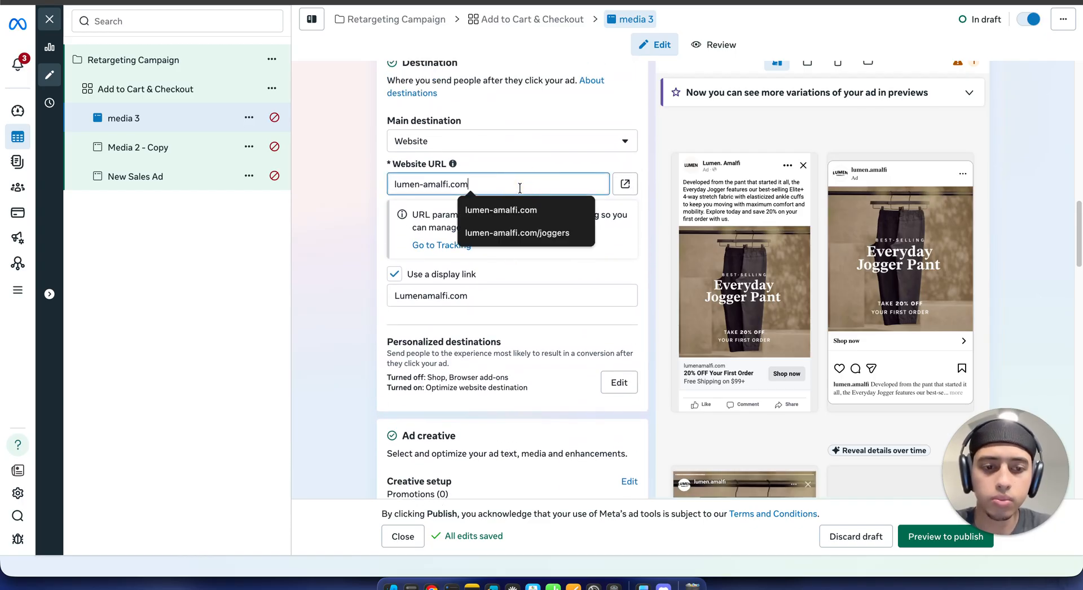
text(/joggers)
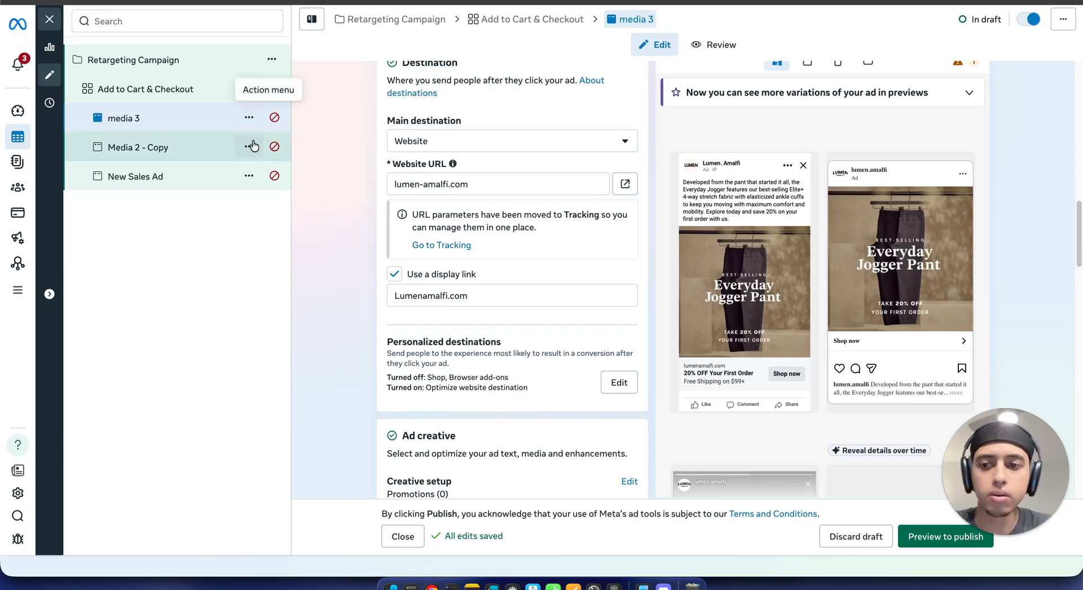
Step: Remove the word "Copy" from the end of the Media 2 - Copy ad's name
click(225, 157)
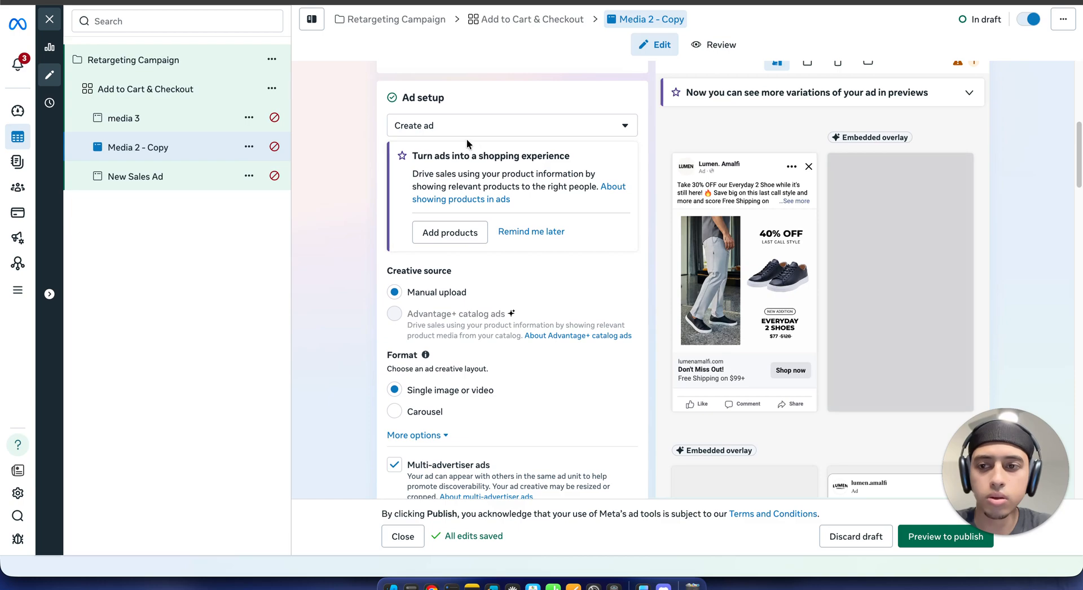
scroll(468, 137, up, 6)
click(471, 113)
key(BackSpace)
key(BackSpace)
key(BackSpace)
key(BackSpace)
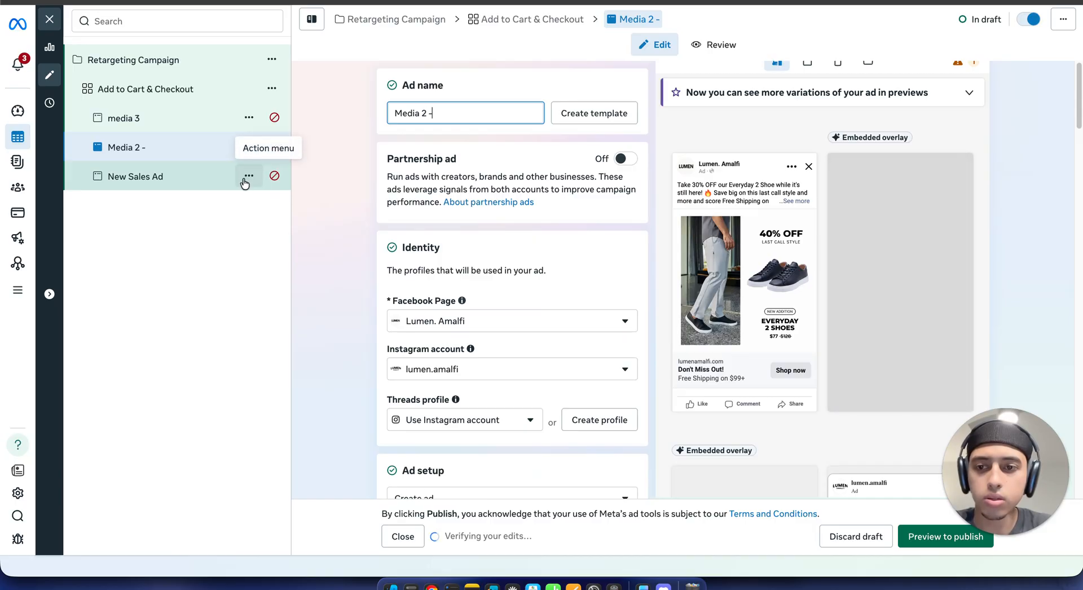
Step: Rename the New Sales Ad as "media 1"
click(207, 179)
triple_click(463, 115)
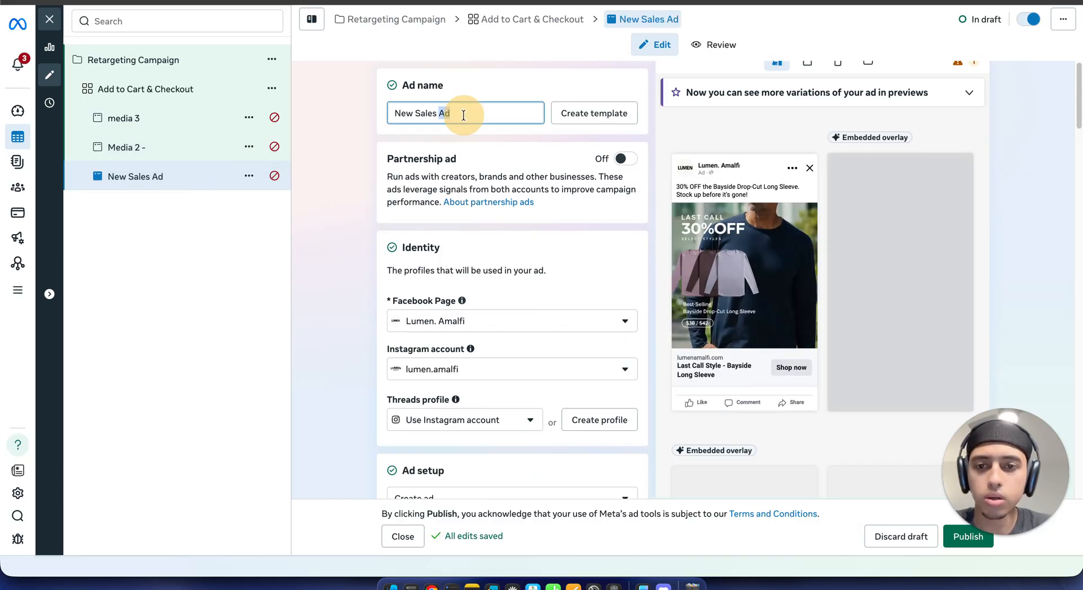
text(media 1)
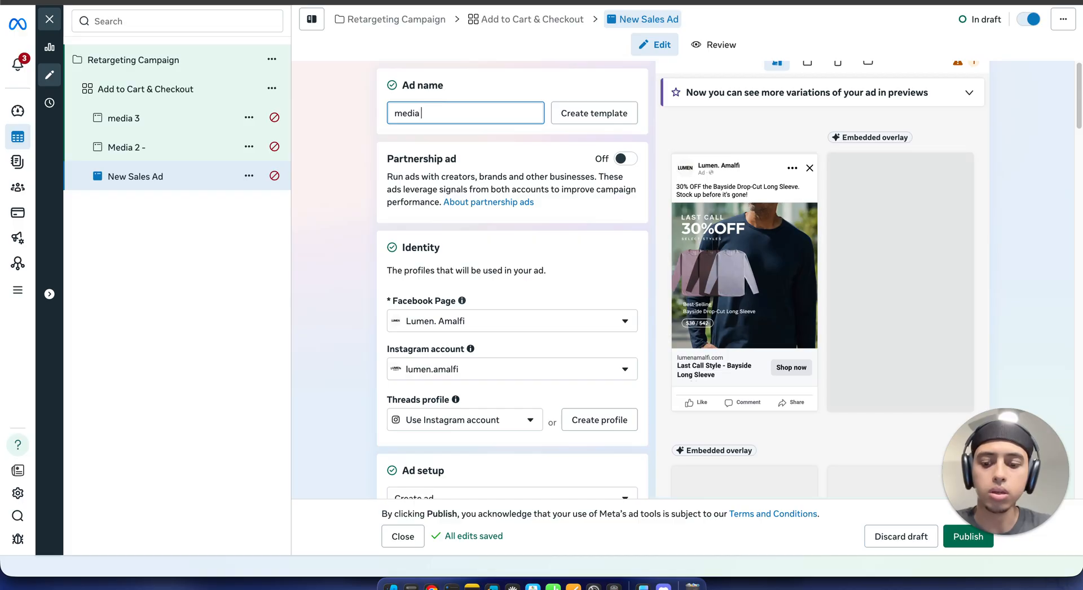
Step: Remove the trailing dash so the second ad is named "Media 2", and check the media 3 and media 1 ads
click(217, 148)
click(452, 112)
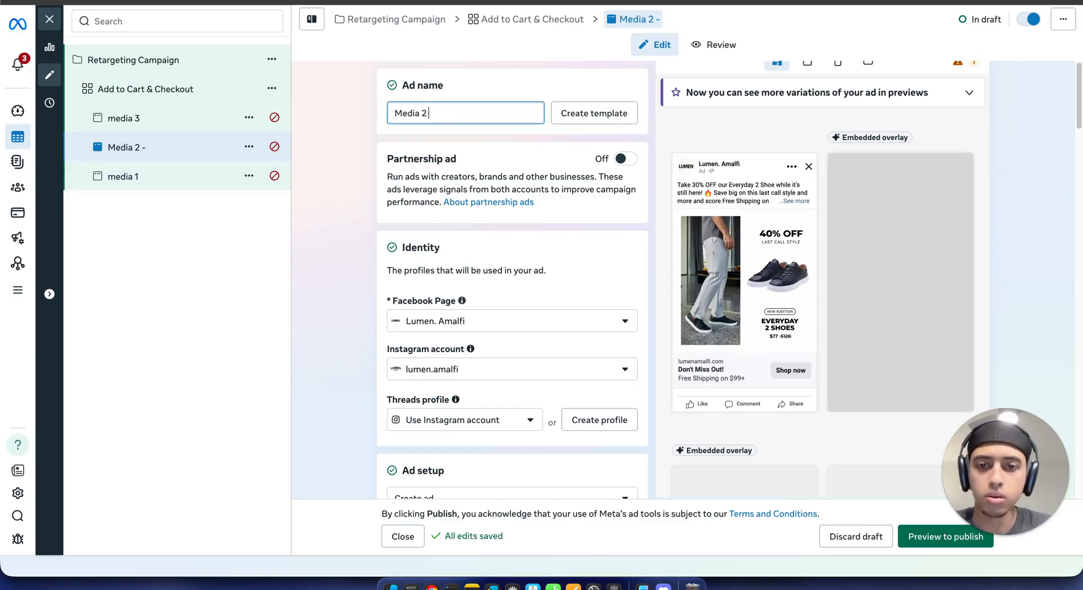
click(355, 160)
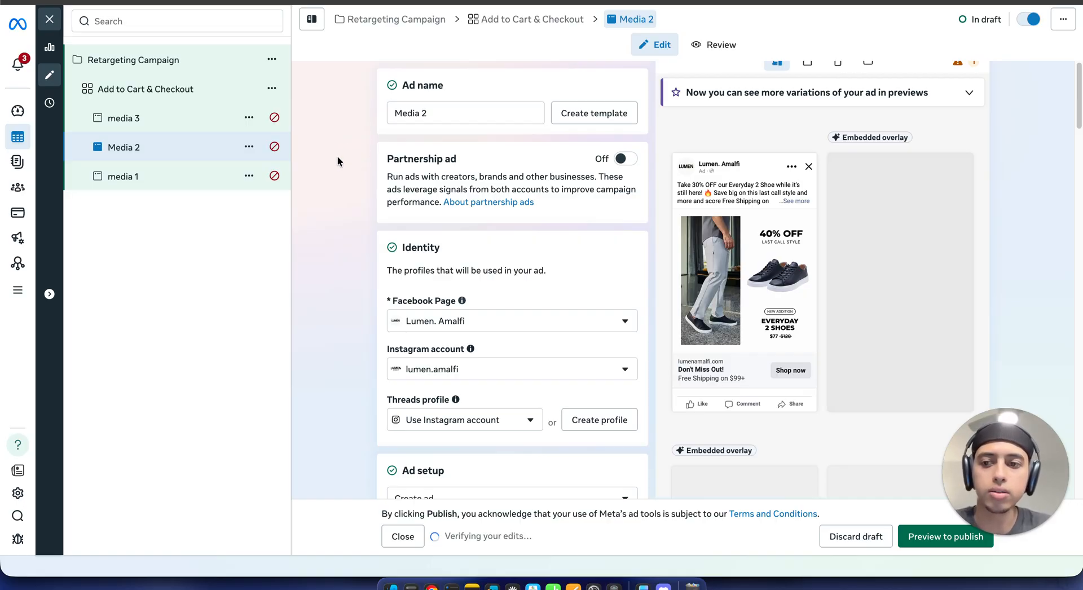
click(174, 128)
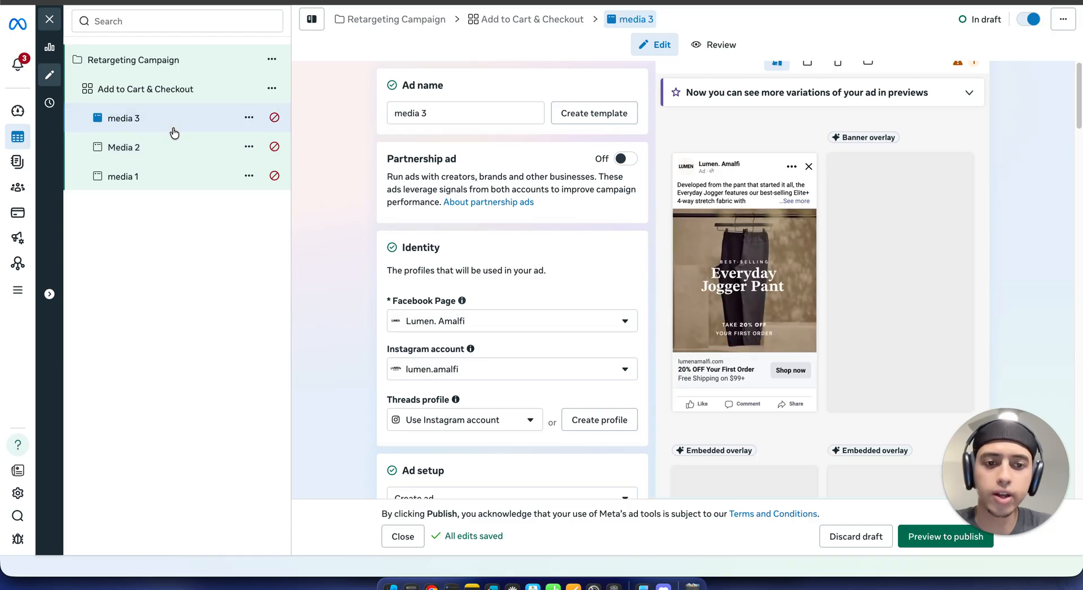
click(162, 175)
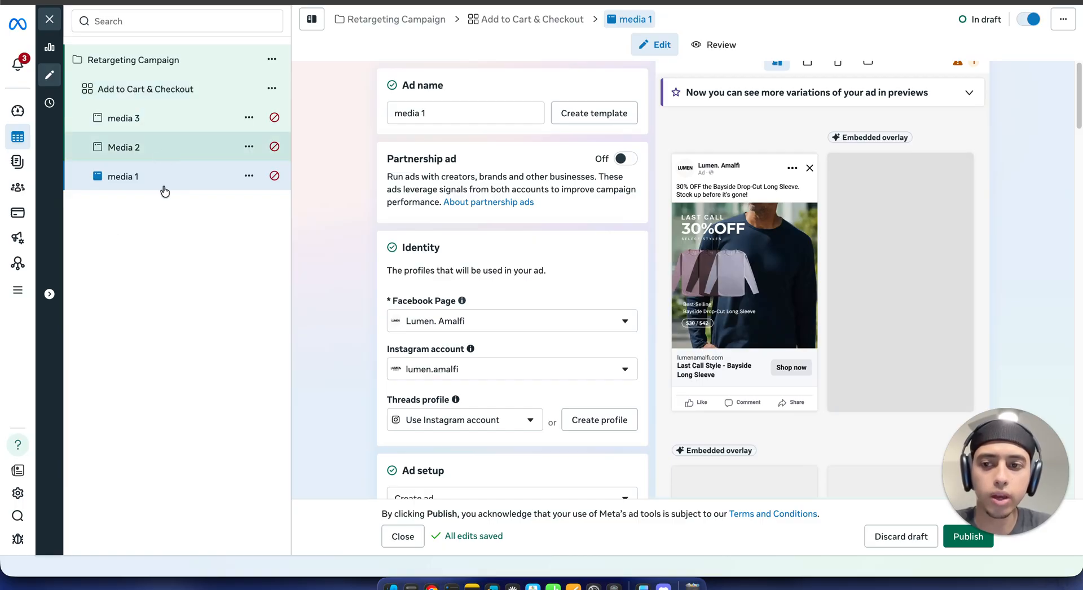
Step: Quick-duplicate the Add to Cart & Checkout ad set without applying the Advantage+ audience recommendation
click(270, 90)
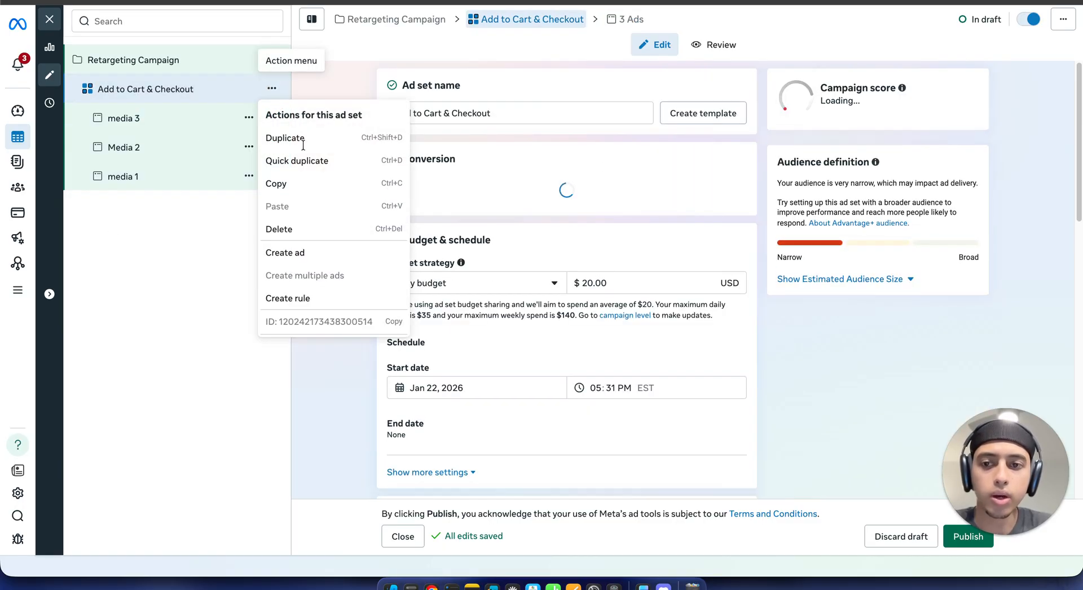
click(308, 164)
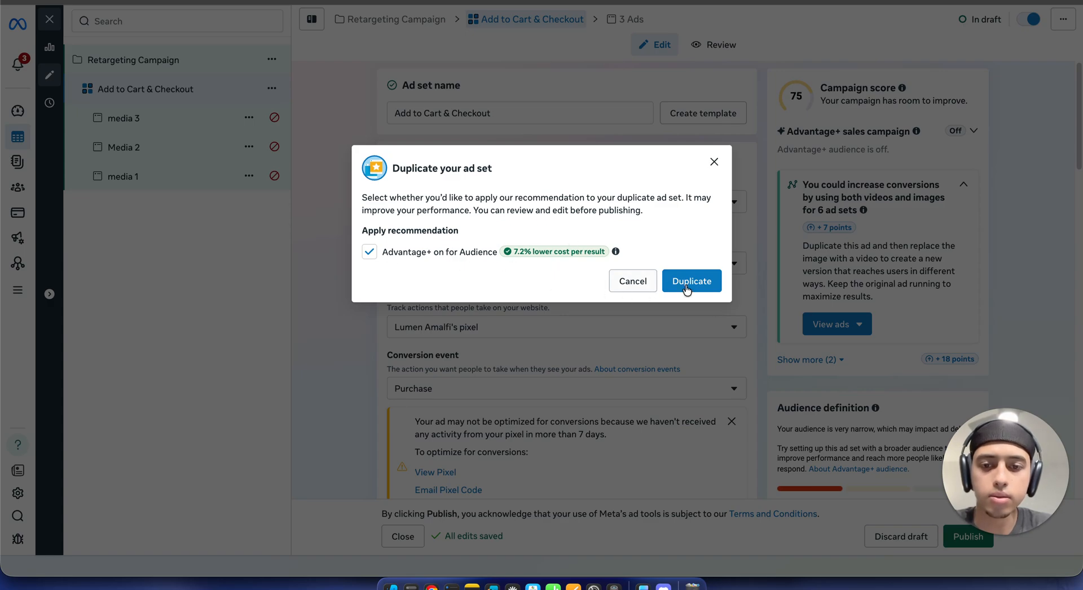
click(418, 254)
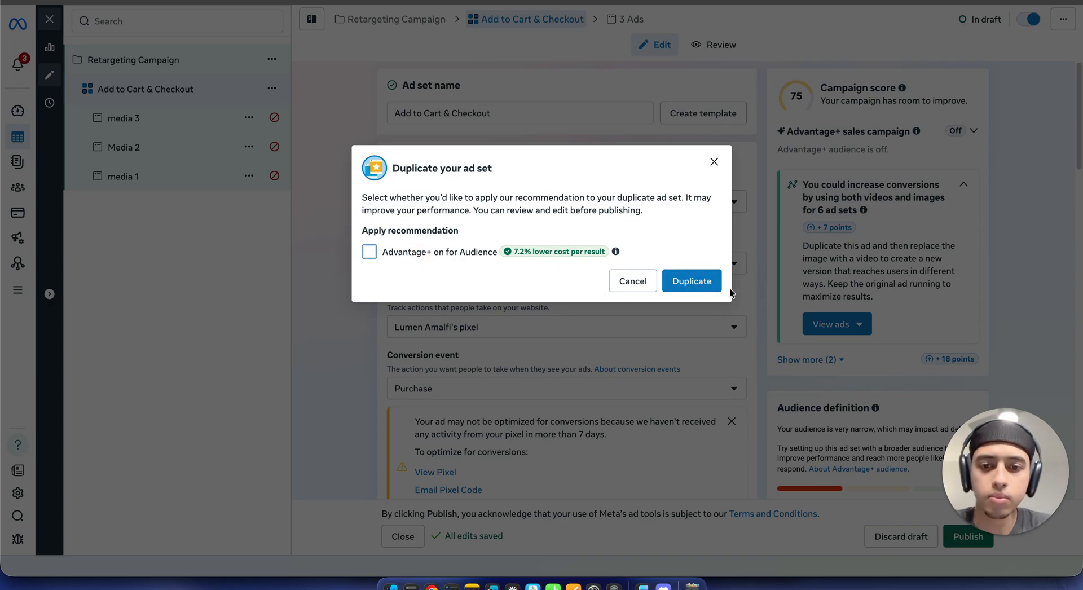
click(696, 286)
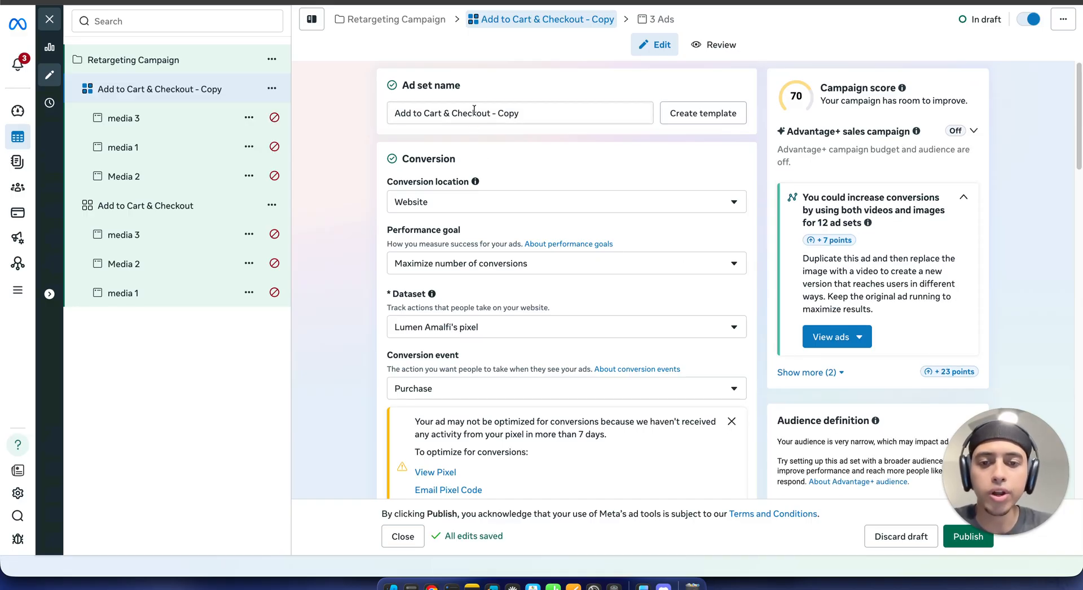
Step: Rename the duplicated ad set as "FB & IG Page Engagers"
triple_click(473, 113)
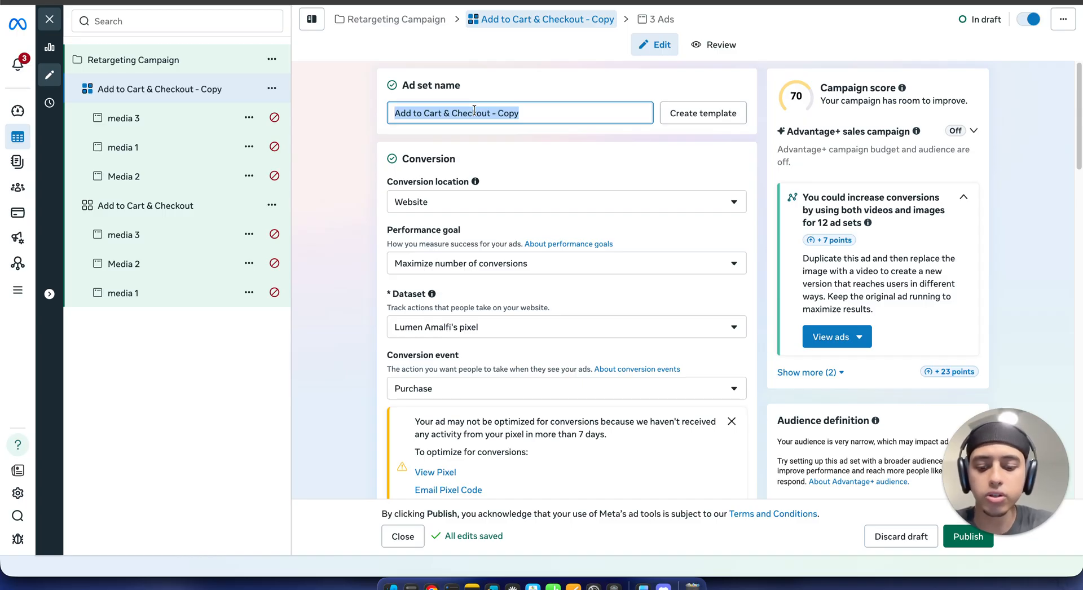
text(Fb)
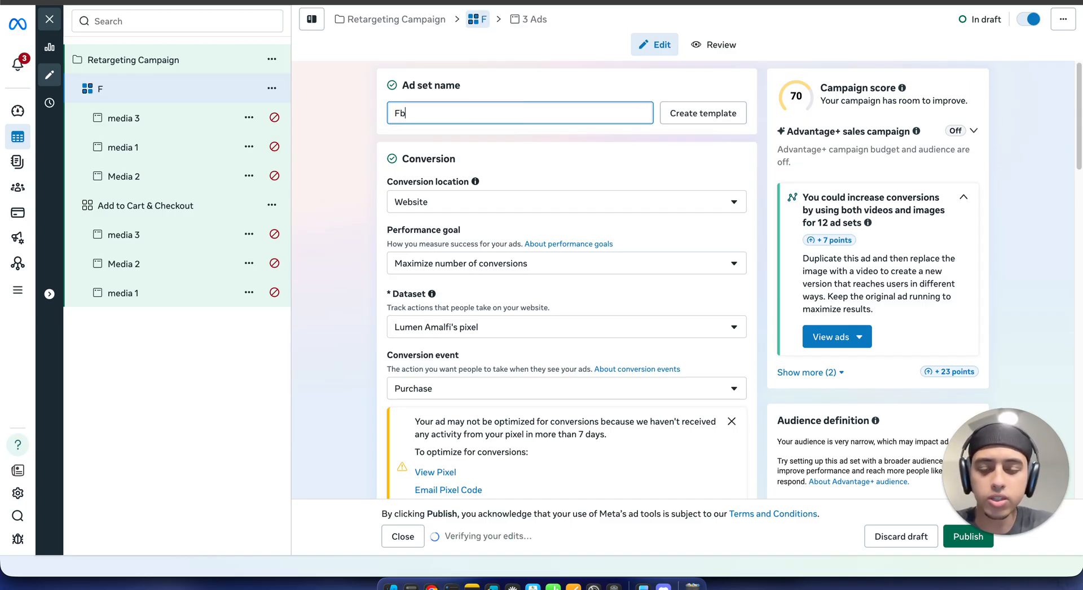
key(BackSpace)
text(B & IG Engagers)
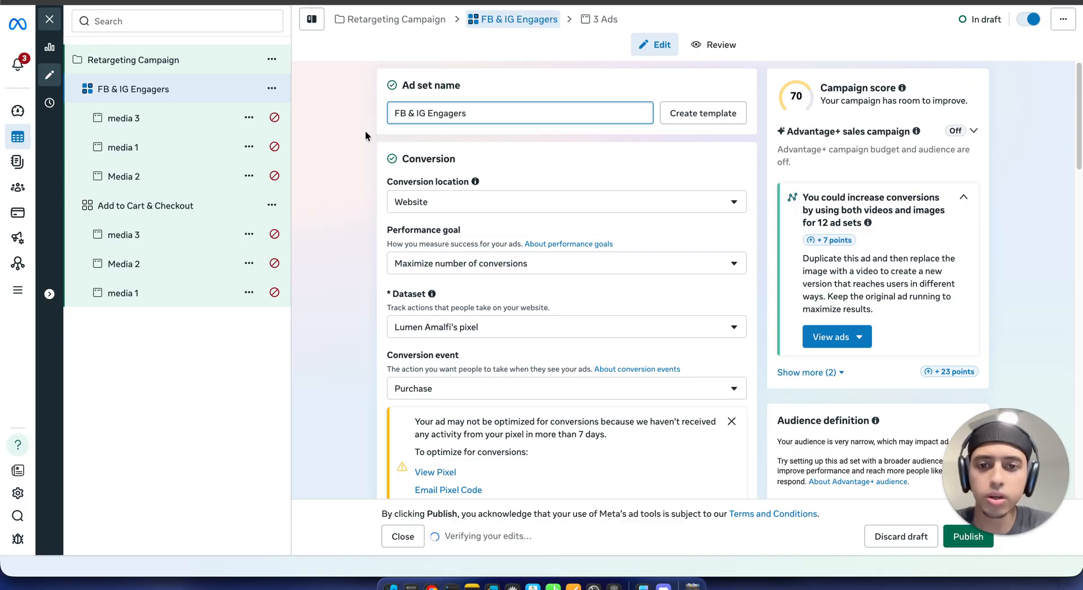
click(429, 113)
text(Page)
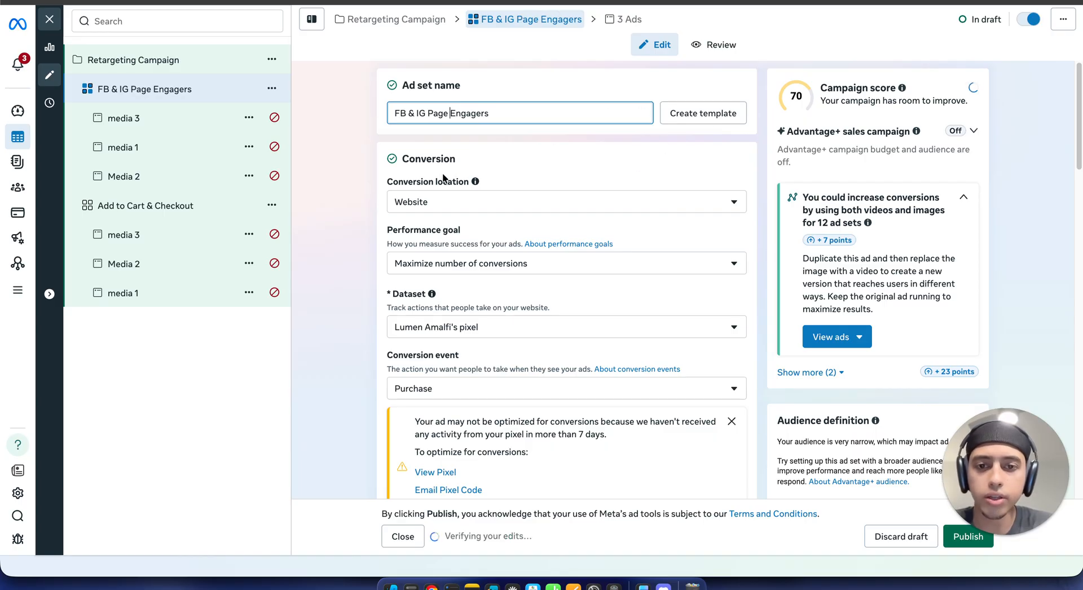
Step: Remove the Add to Cart & Checkout - 180 Days custom audience from the FB & IG Page Engagers ad set
scroll(587, 271, down, 3)
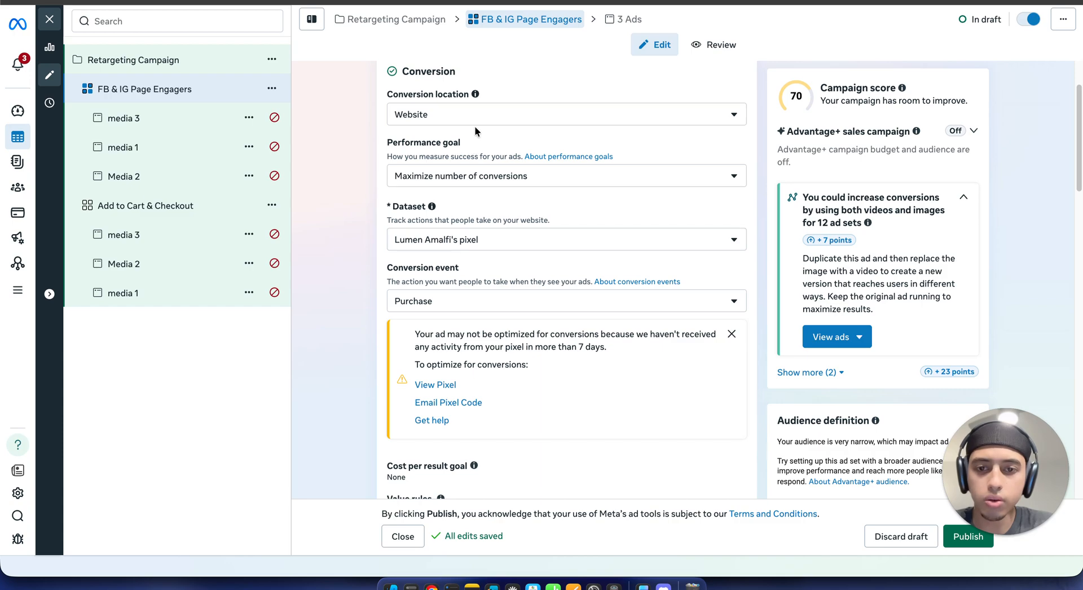
scroll(475, 130, down, 10)
scroll(655, 219, down, 1)
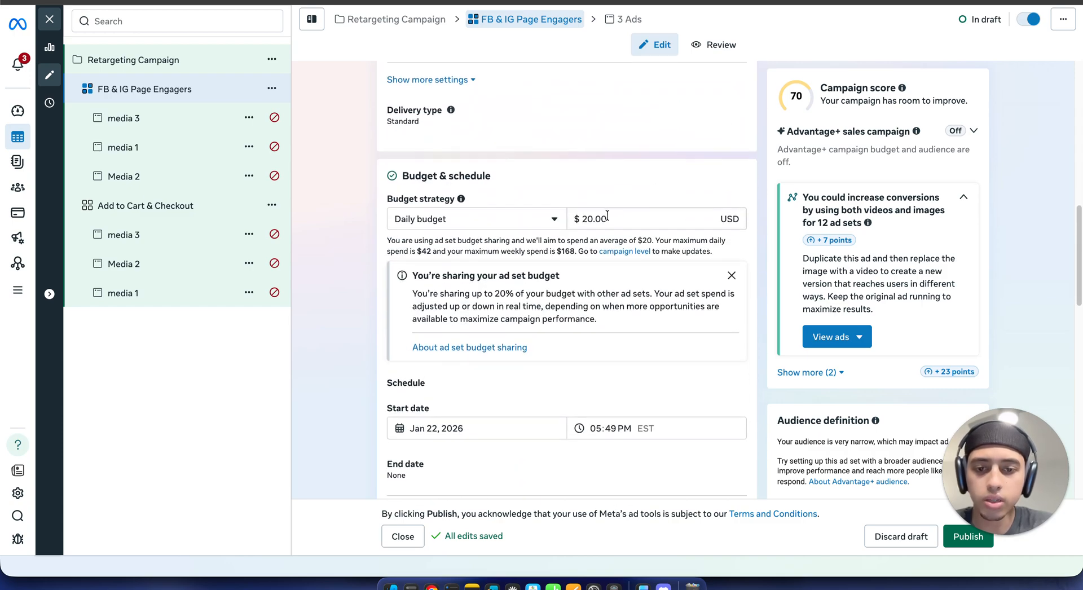
scroll(607, 217, down, 6)
scroll(609, 220, down, 2)
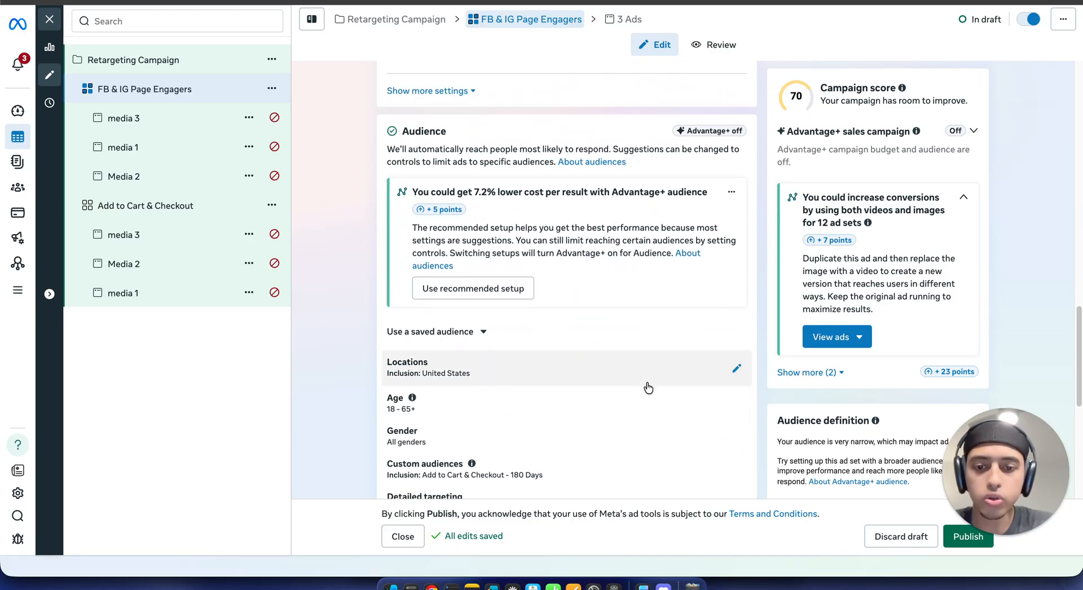
scroll(658, 382, down, 2)
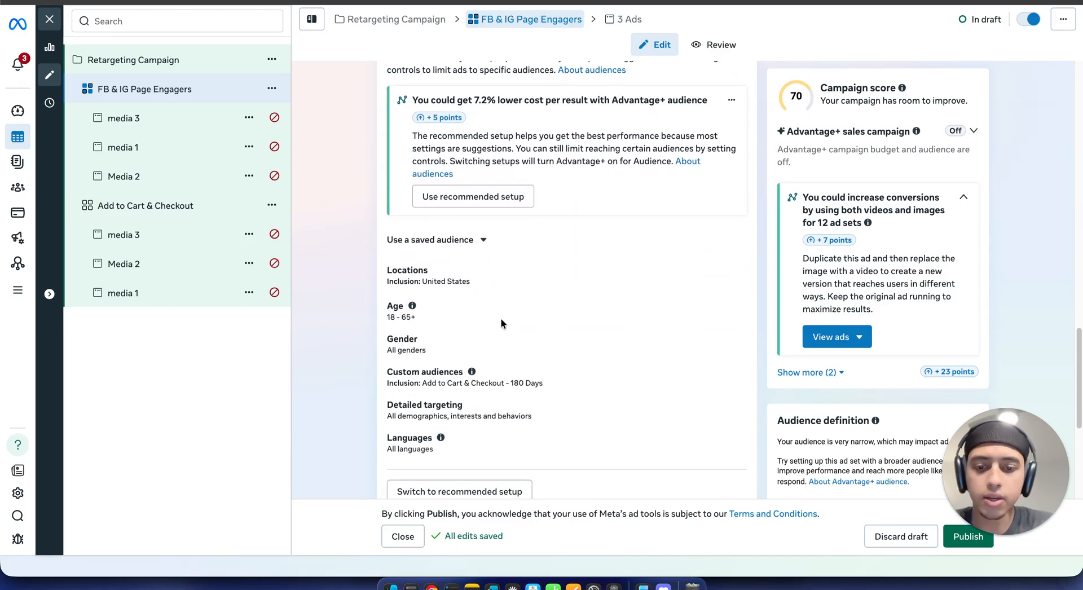
click(573, 389)
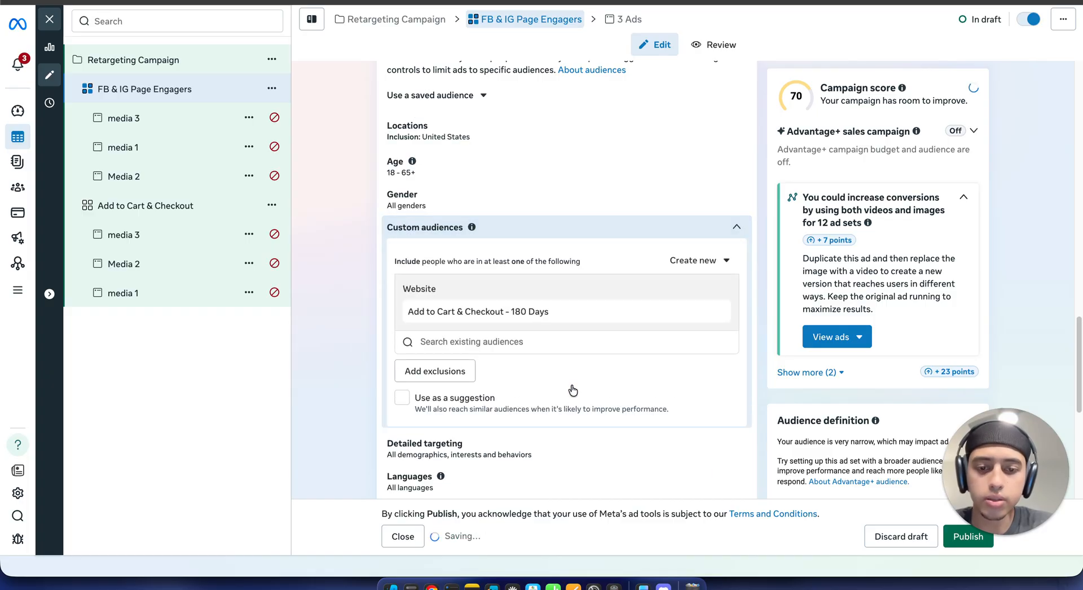
scroll(574, 307, down, 2)
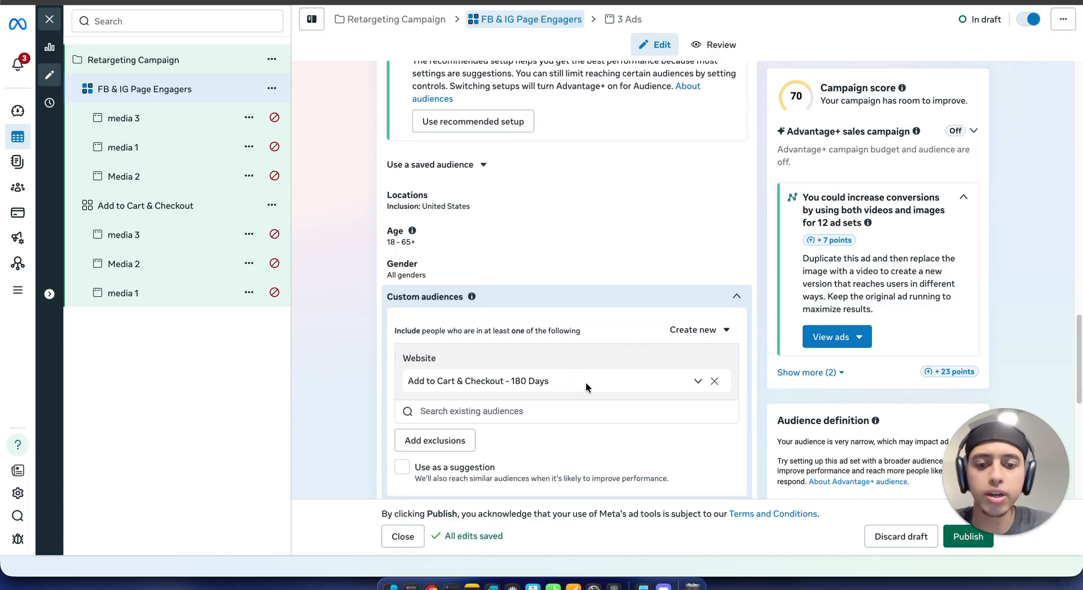
click(714, 382)
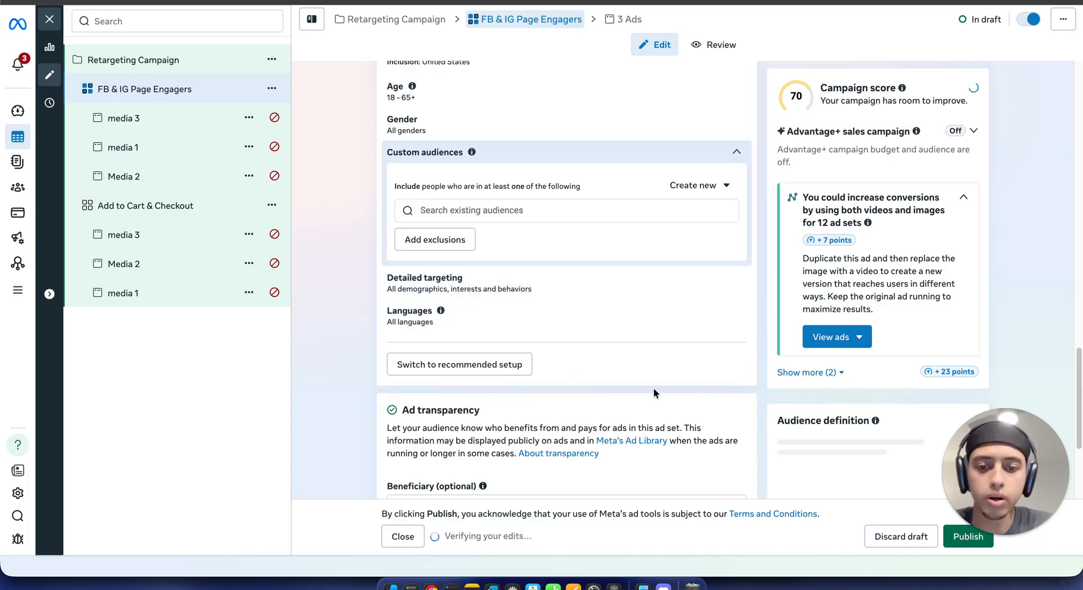
Step: Include the IG Page Engagers 365 and FB Page Engagers 365 days custom audiences in the FB & IG Page Engagers ad set
click(504, 211)
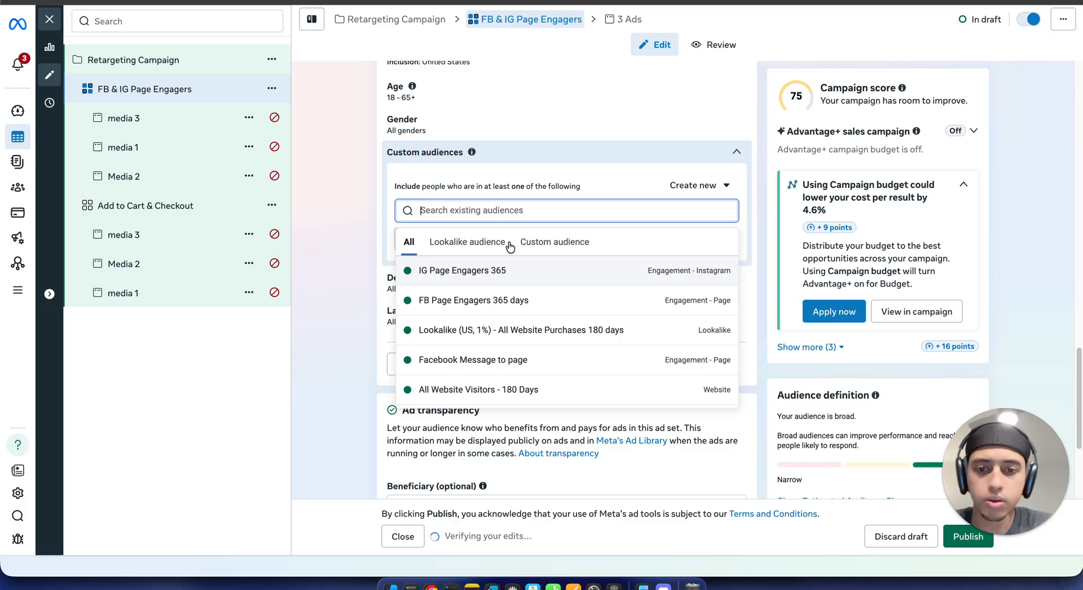
click(505, 271)
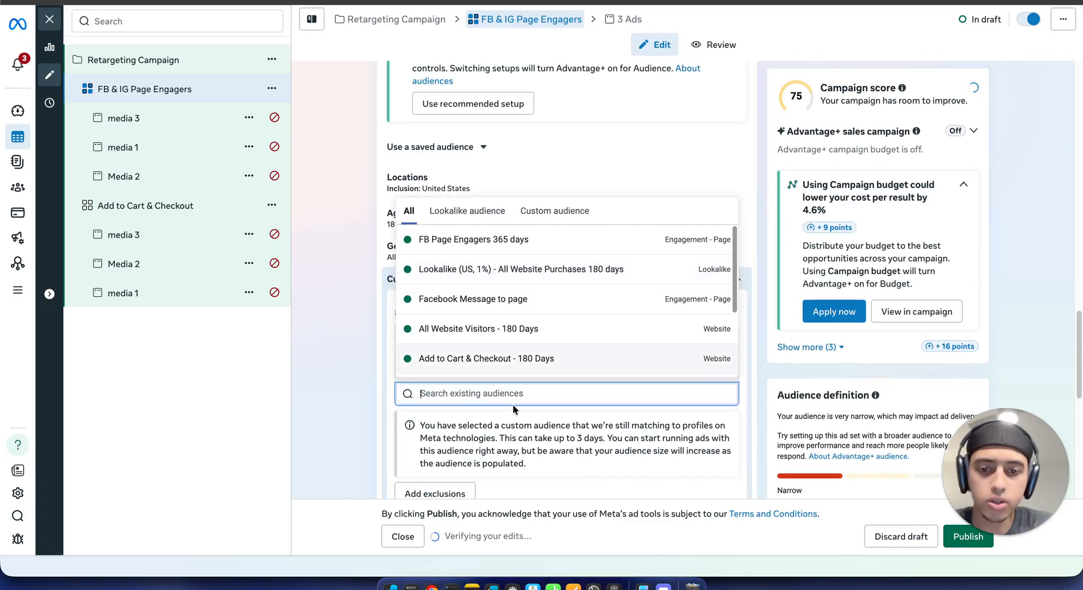
click(471, 240)
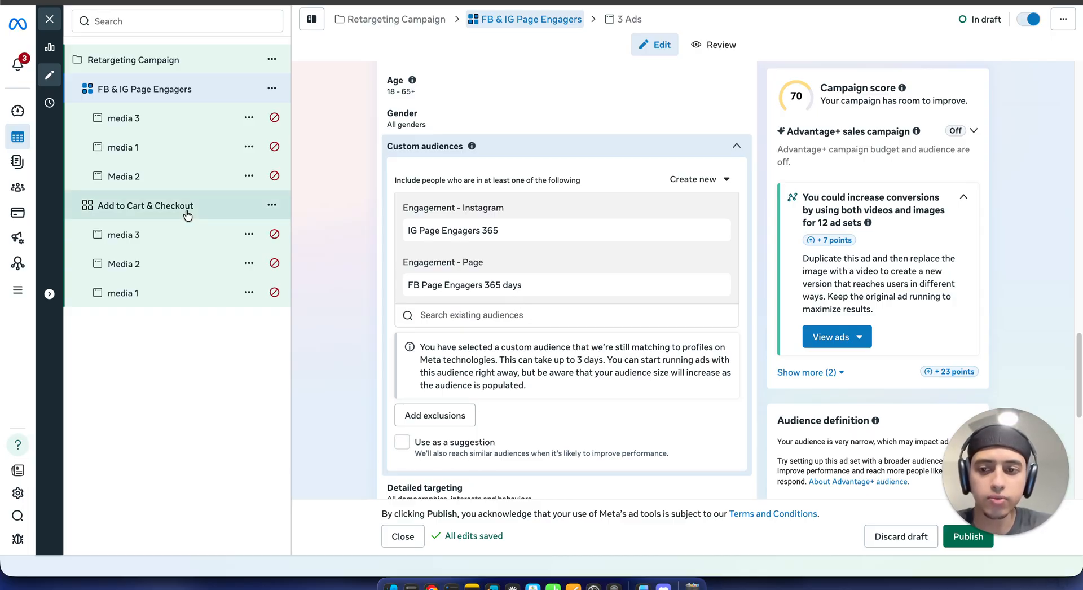
scroll(508, 338, down, 1)
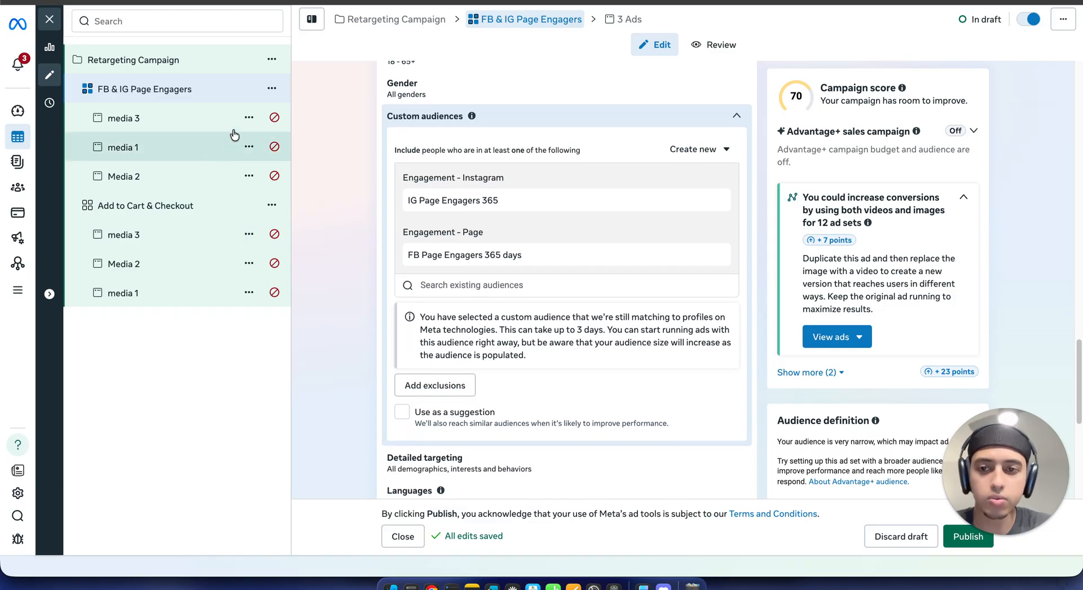
scroll(609, 274, down, 3)
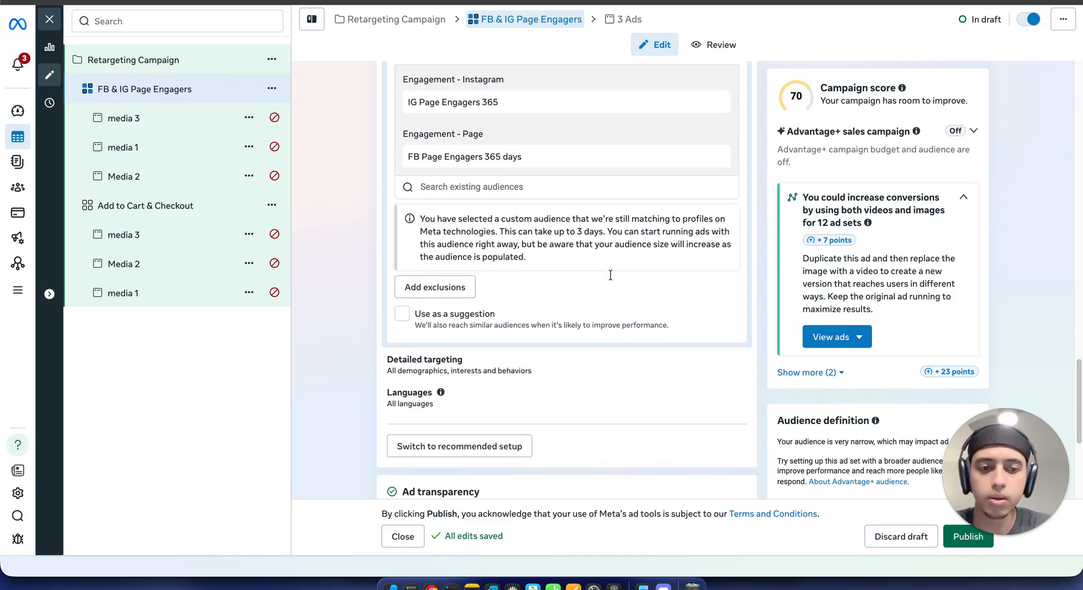
scroll(609, 274, up, 8)
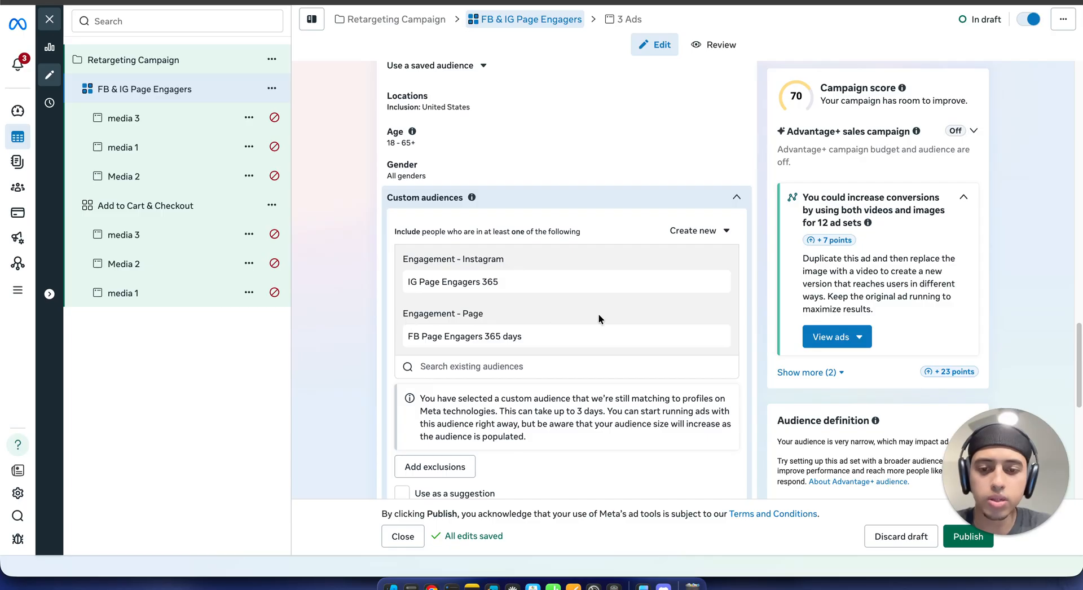
scroll(599, 317, up, 8)
scroll(599, 320, down, 9)
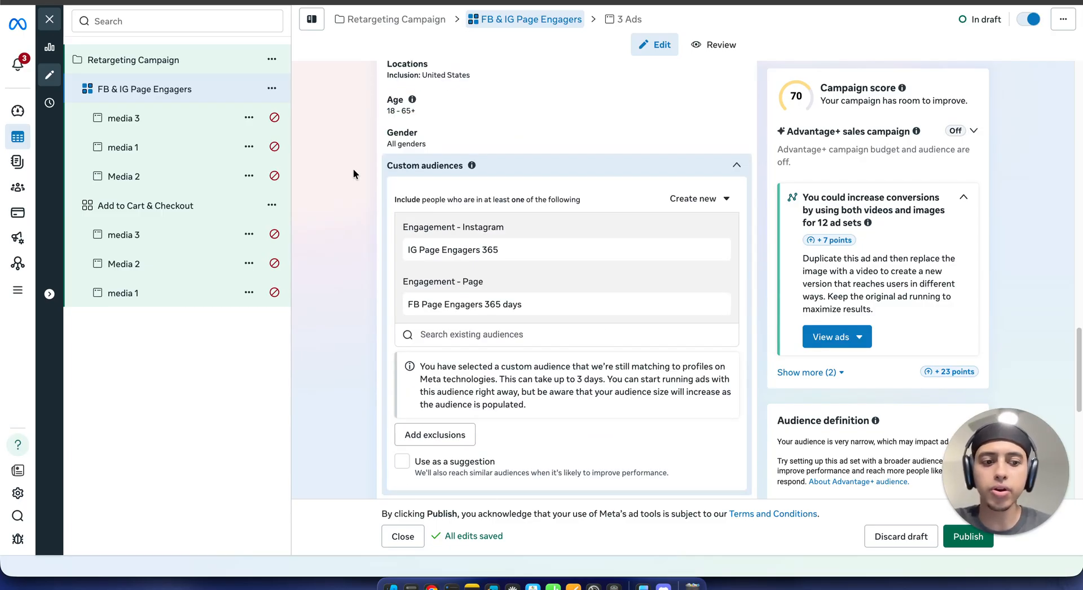
Step: Add the All Website Visitors - 180 Days custom audience to the Add to Cart & Checkout ad set
click(151, 208)
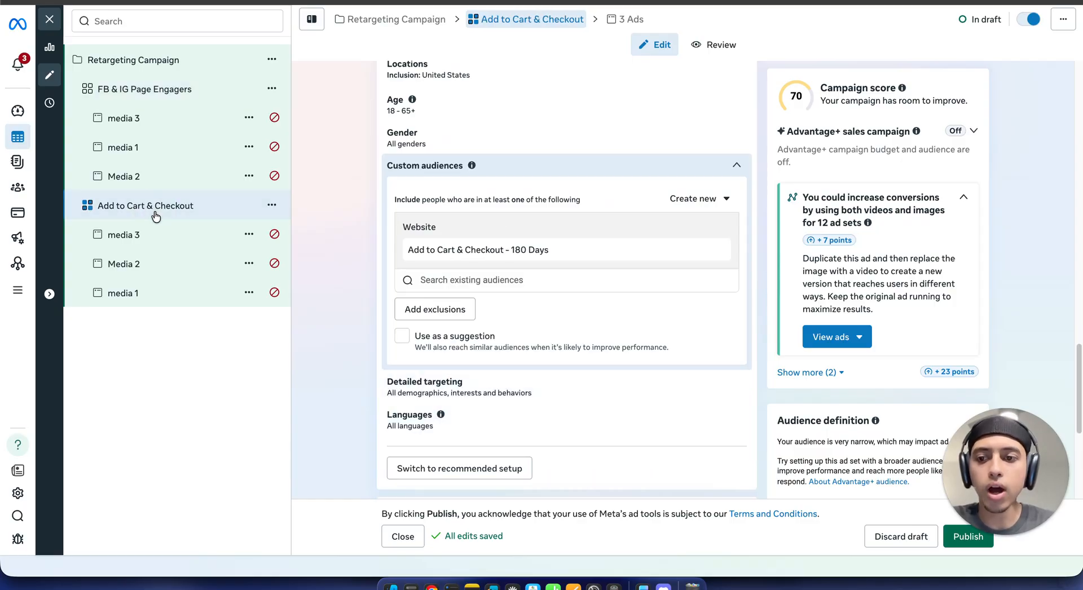
click(525, 279)
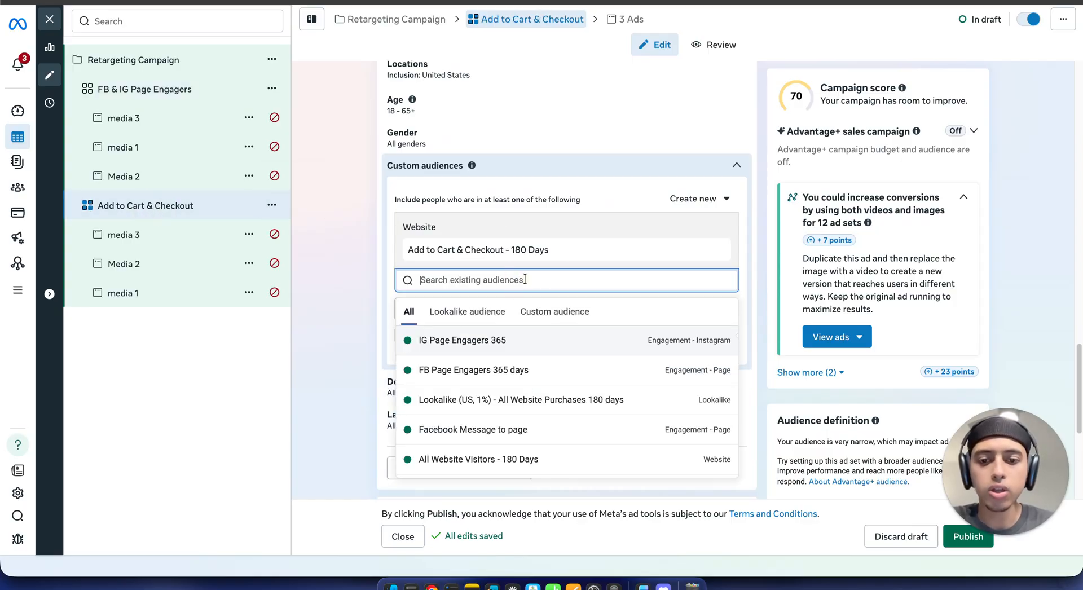
text(all)
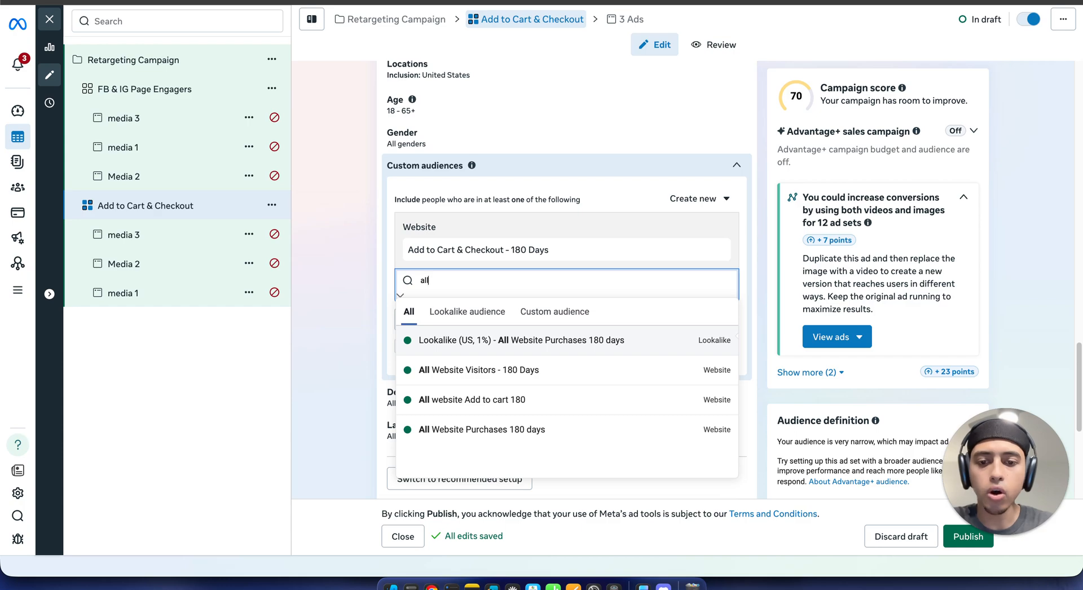
click(570, 370)
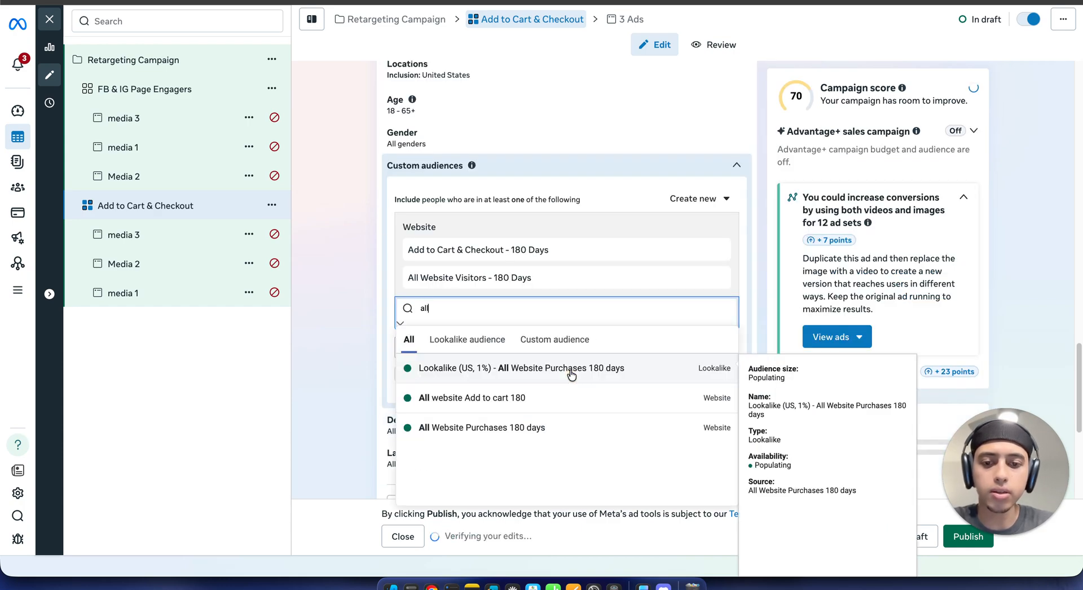
click(328, 286)
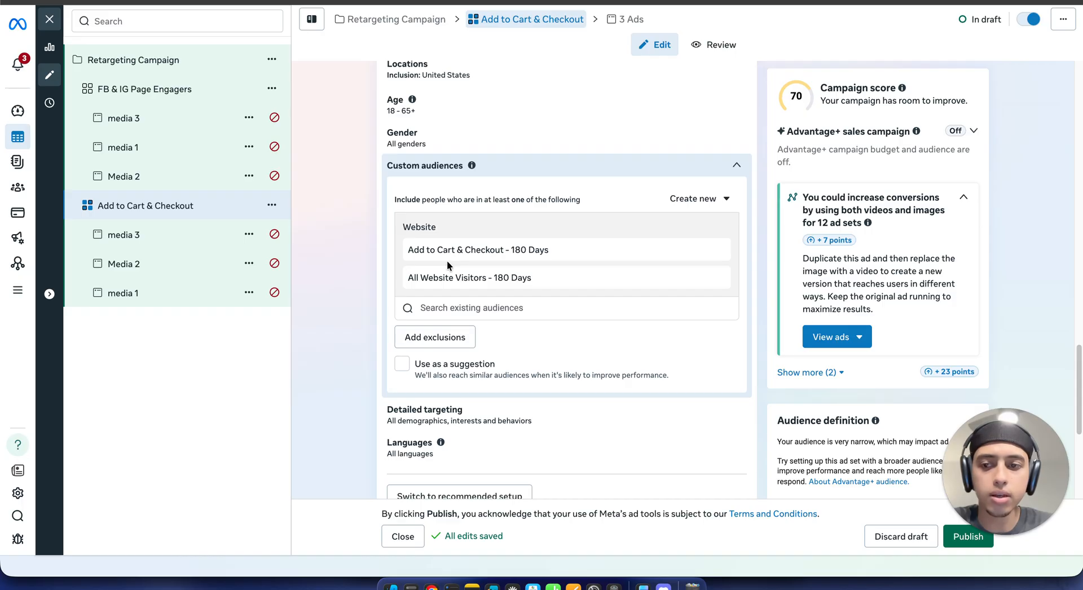
Step: Check the media 1 ad's setup and preview under the FB & IG Page Engagers ad set, and publish it
click(154, 88)
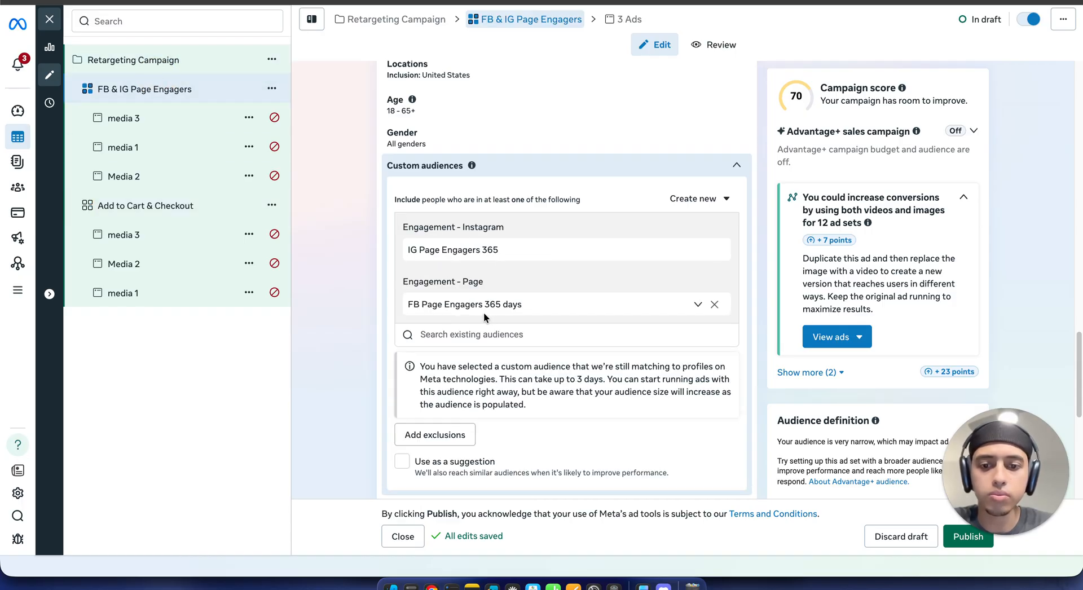
click(125, 117)
click(135, 157)
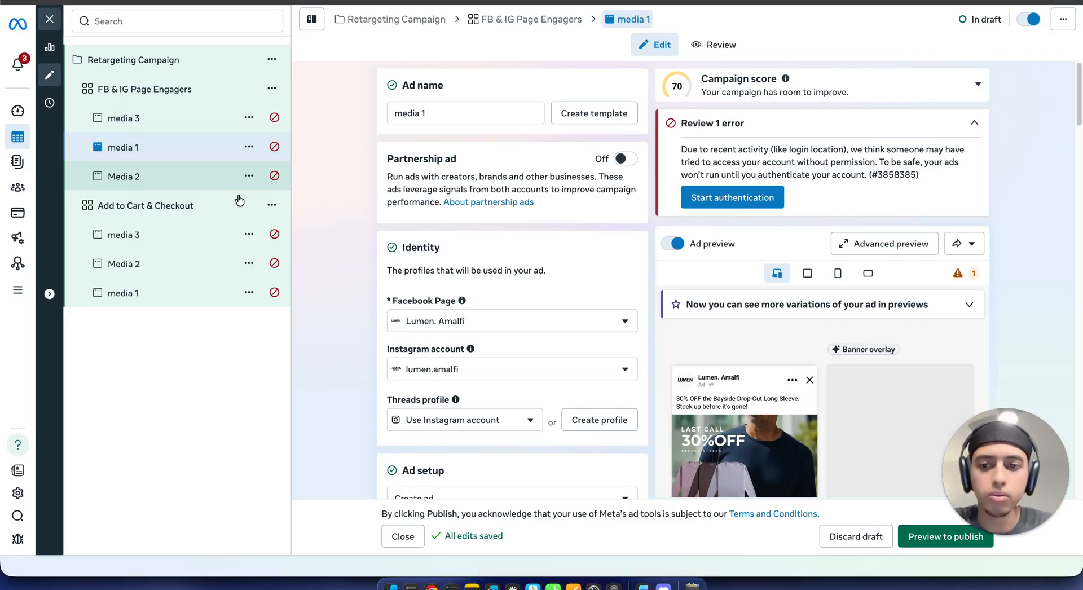
scroll(338, 181, down, 7)
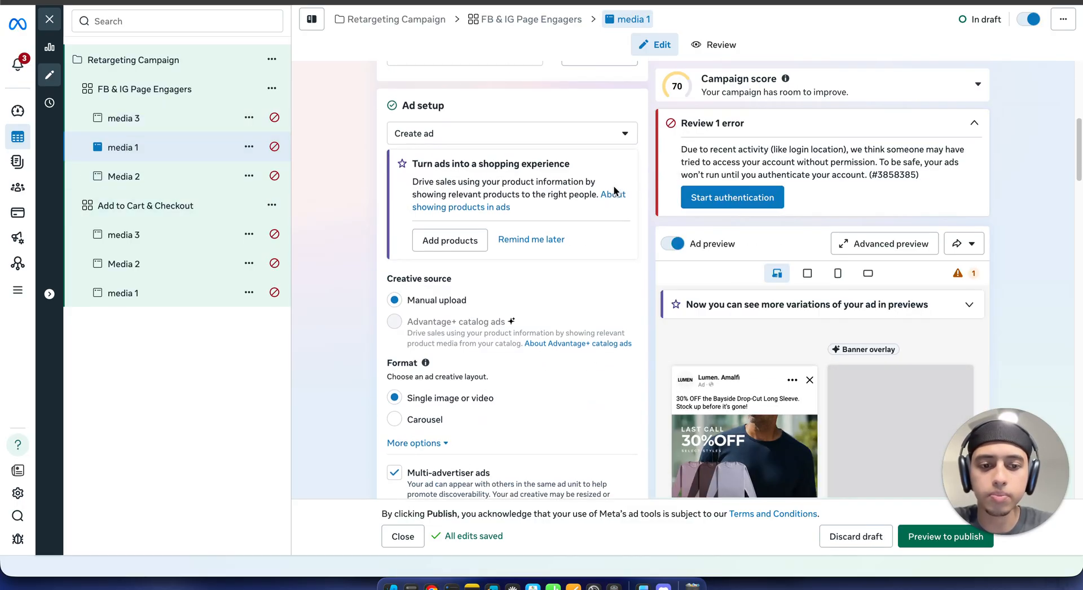
scroll(762, 218, down, 2)
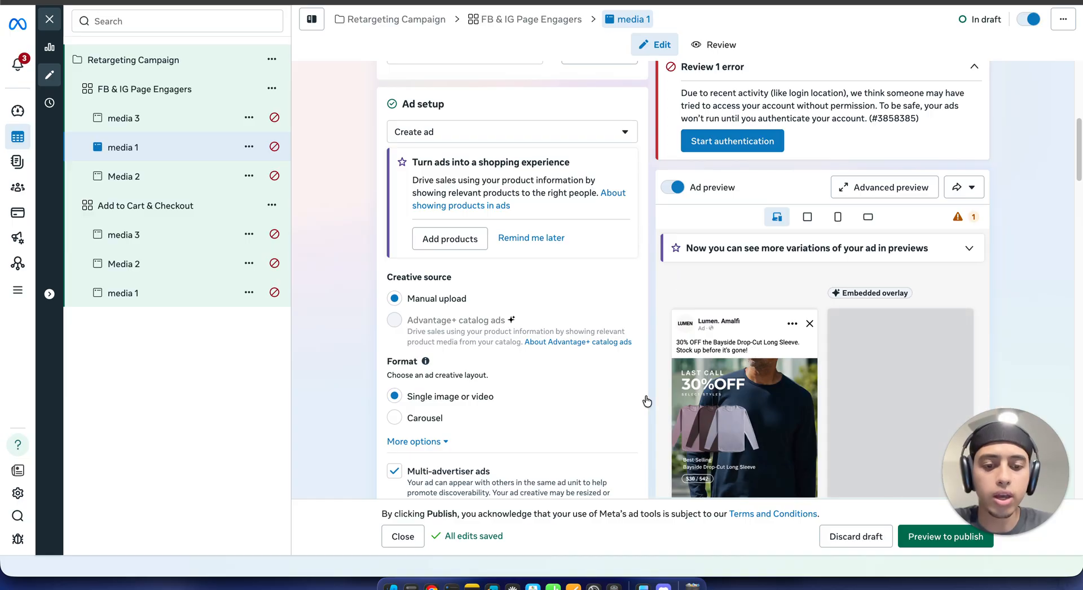
scroll(750, 362, down, 2)
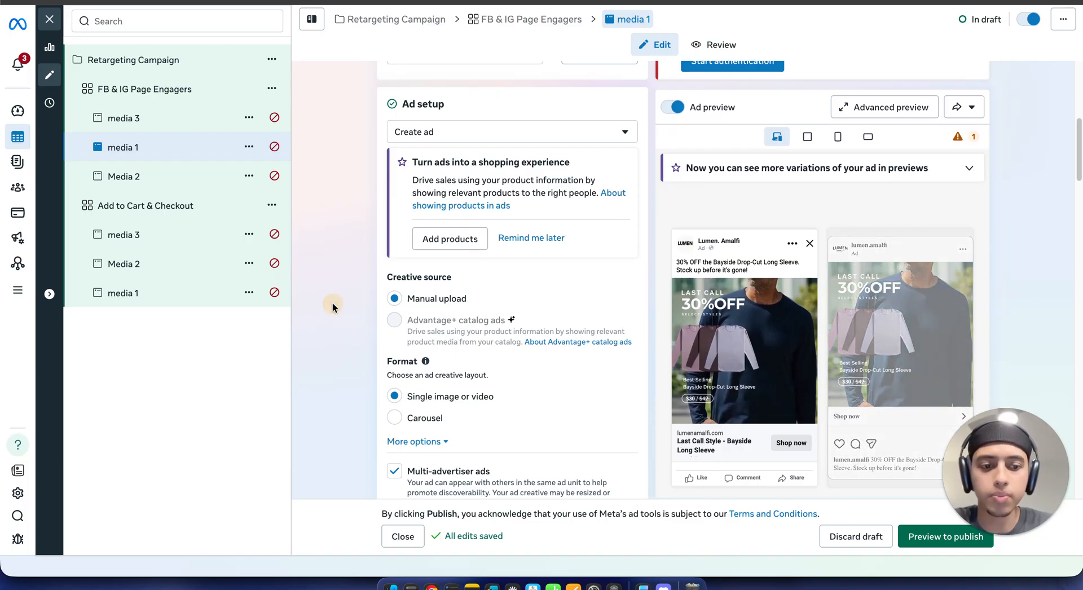
click(922, 539)
click(896, 555)
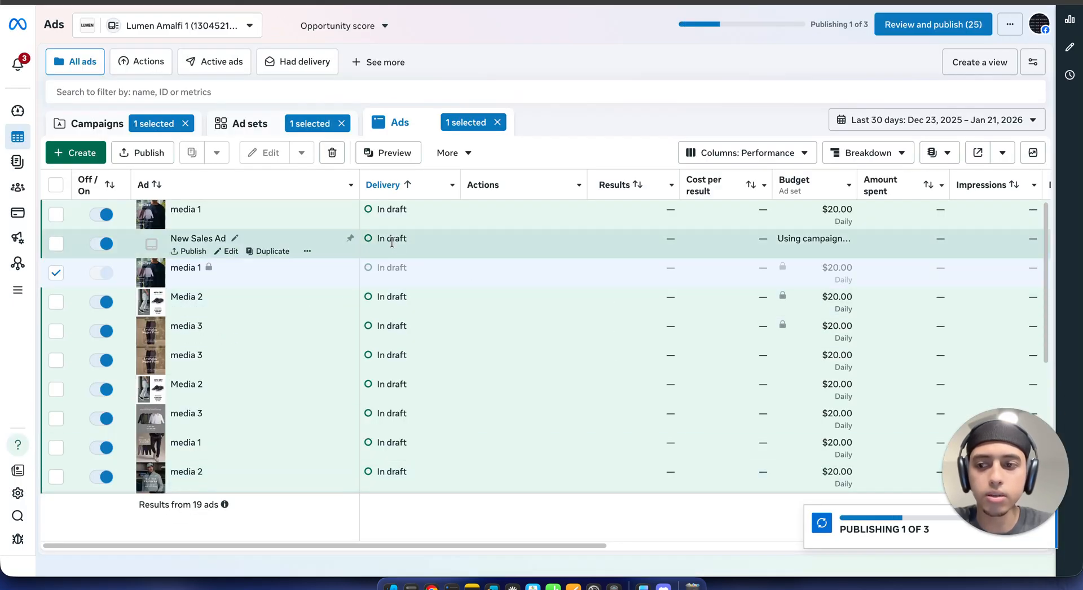